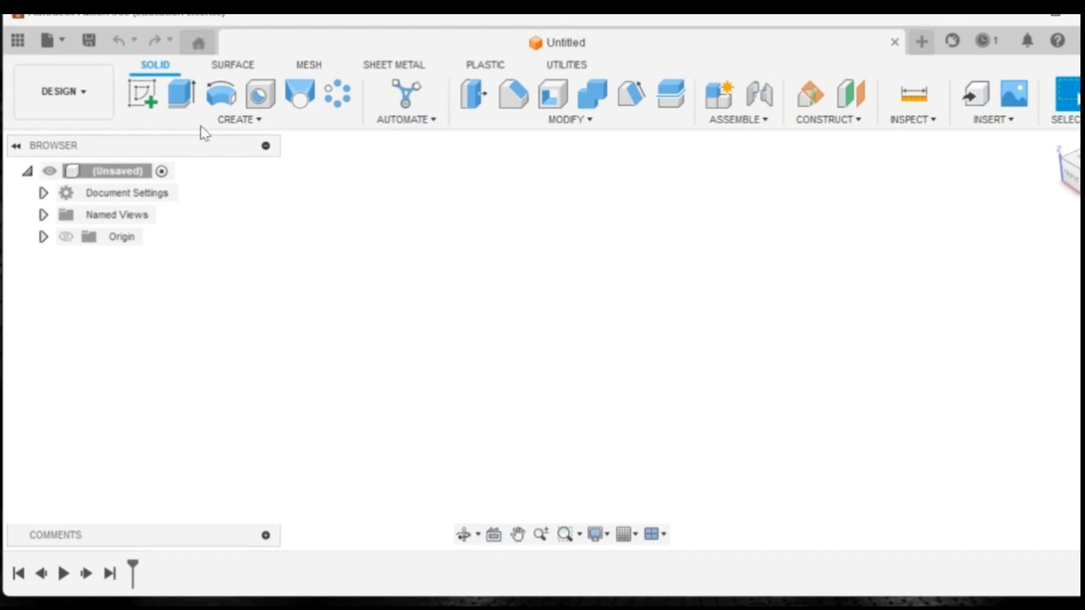
- Save the untitled design under the name First Cad in the default project location
click(89, 41)
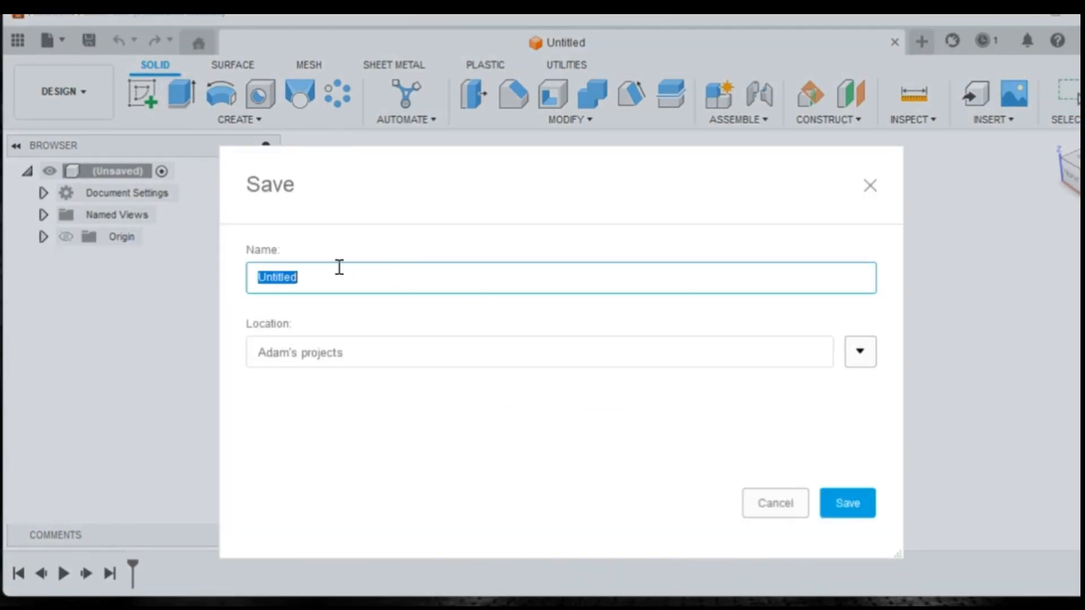
text(First Cad)
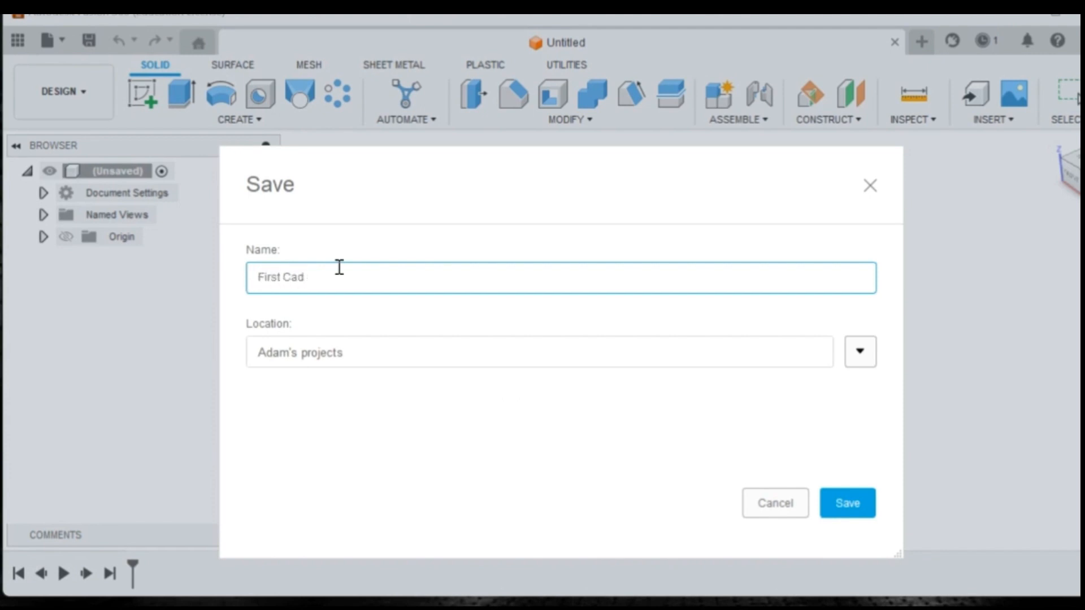
click(843, 495)
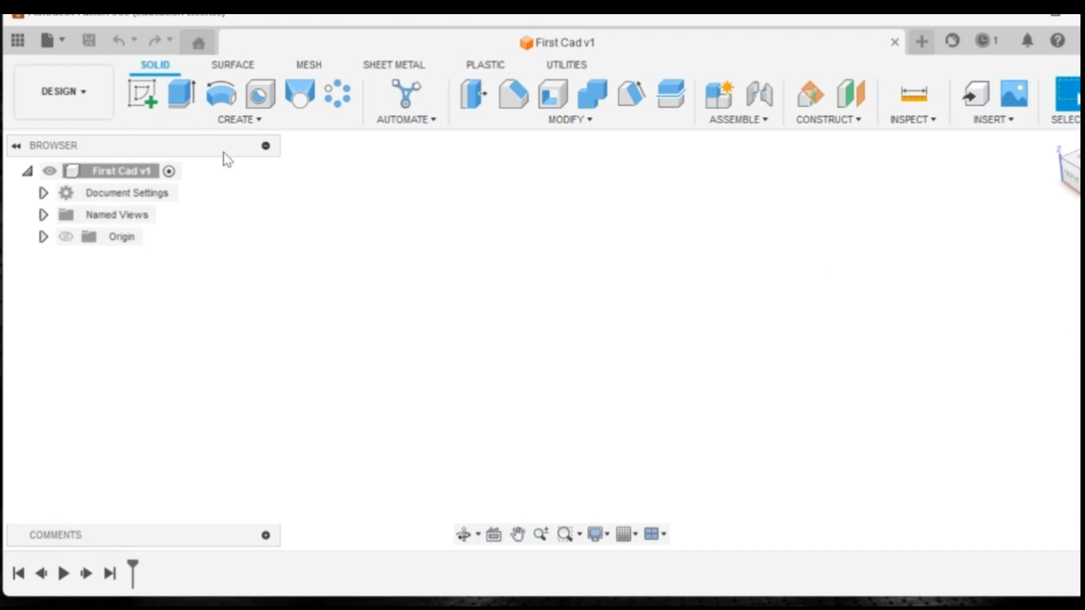
- Create a standard internal component named Fan_Base under the First Cad root component
right_click(113, 171)
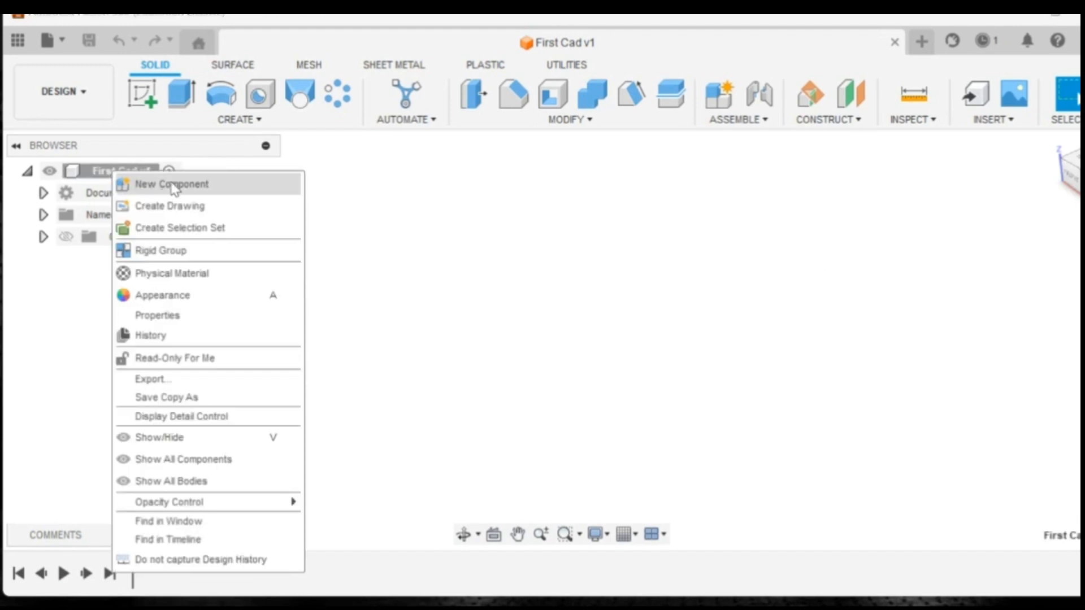
click(175, 186)
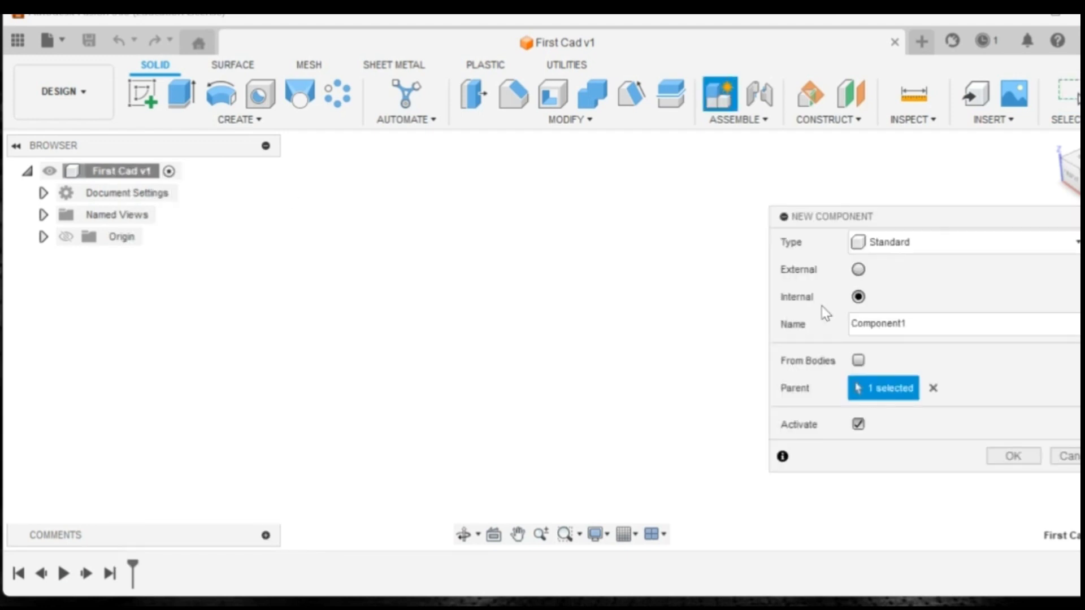
drag(917, 323, 835, 332)
text(Fan_Base)
click(1016, 457)
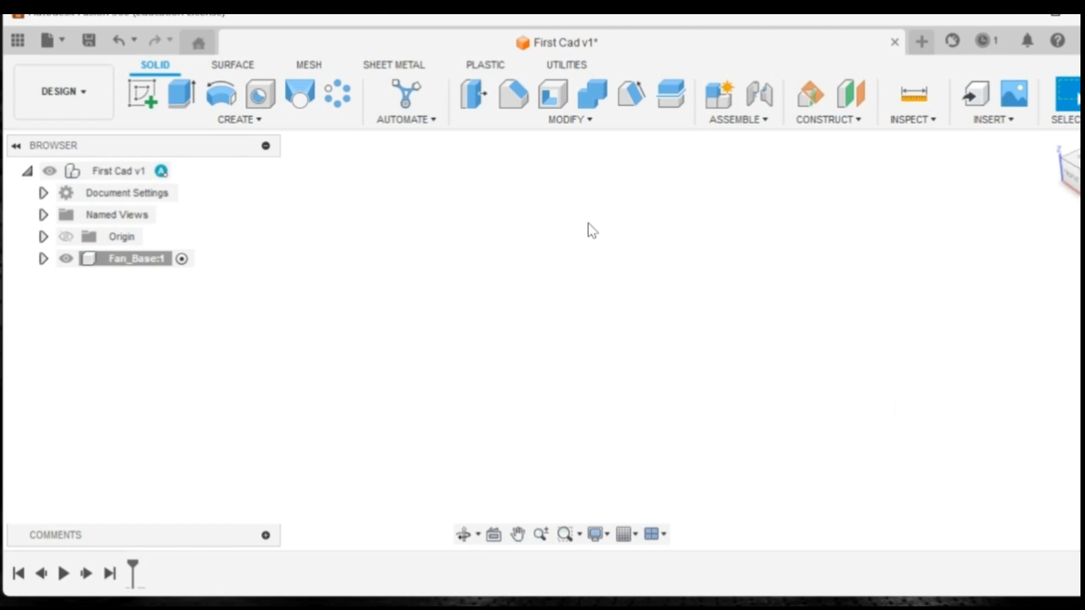
- Open the Parameters dialog to view the design's favorites, user and model parameters
click(547, 122)
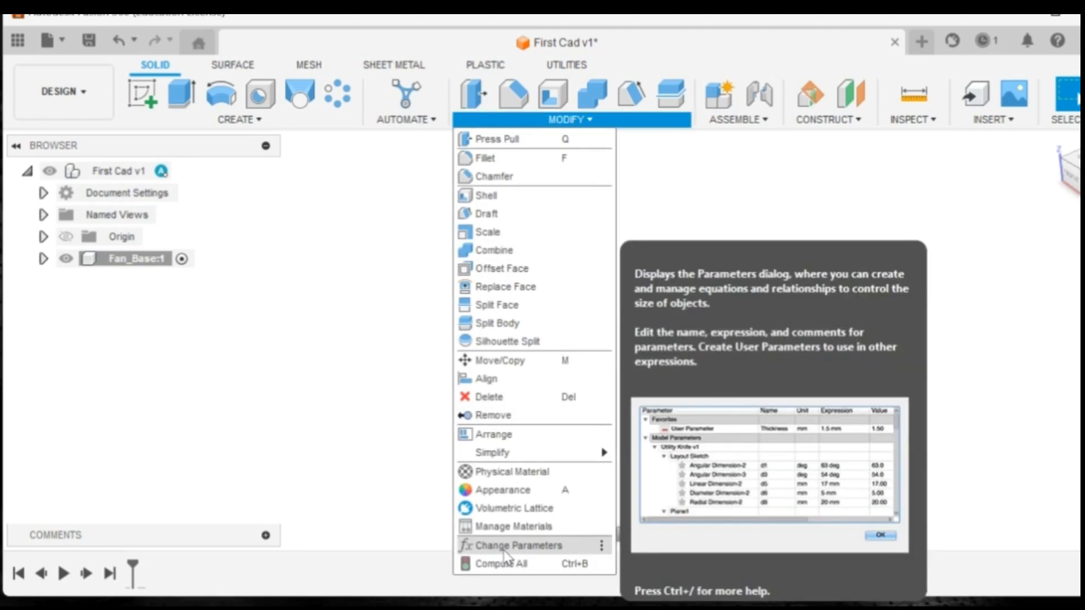
click(500, 546)
click(664, 212)
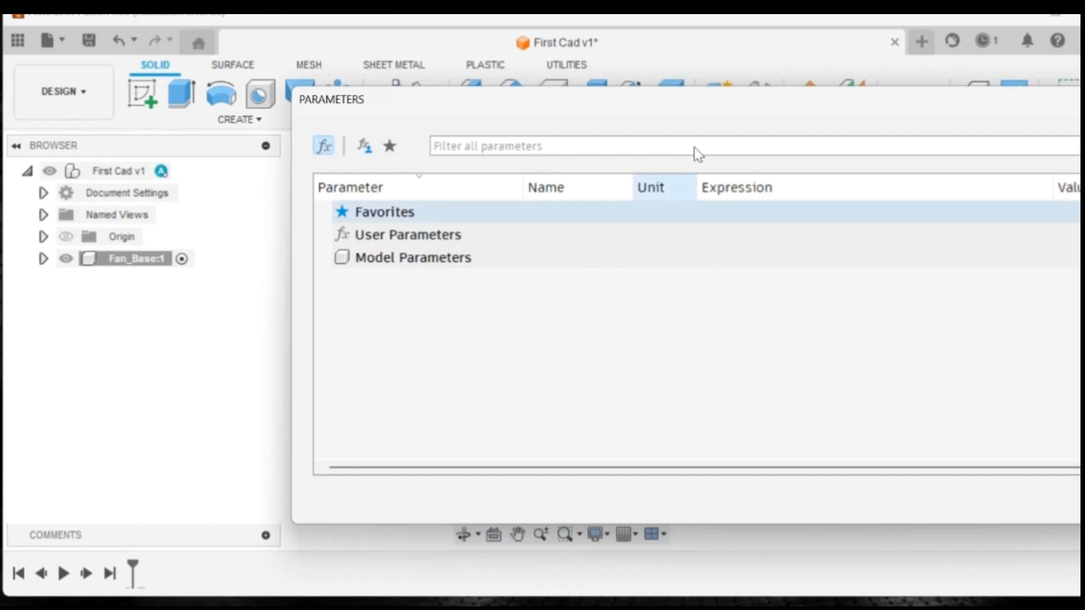
drag(738, 110, 451, 145)
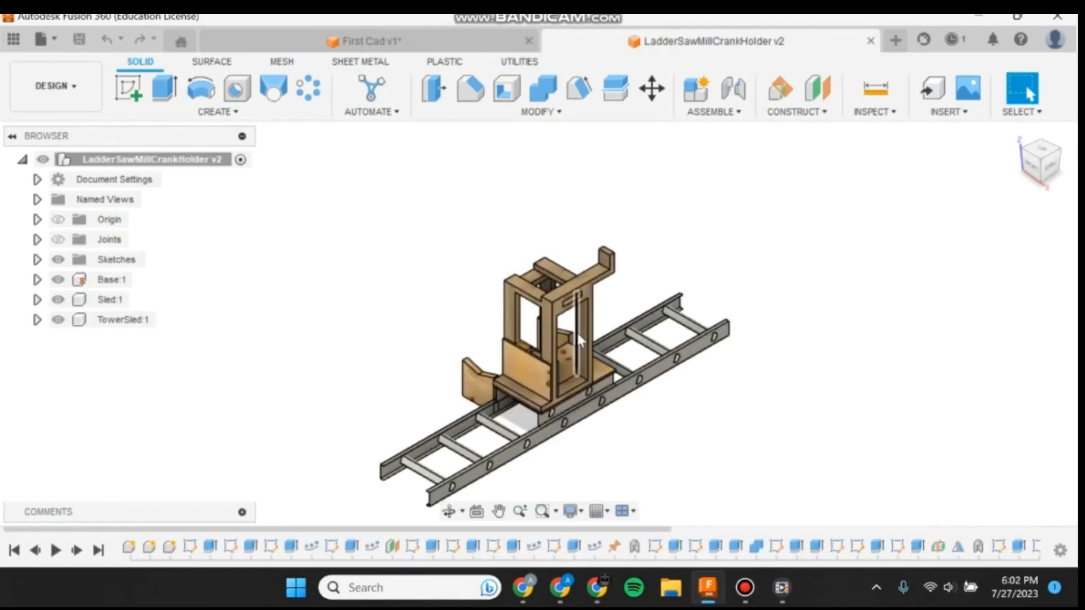
- Examine the LadderSawMillCrankHolder assembly, both as a whole and close up around the wooden tower and ladder rails
scroll(700, 350, up, 3)
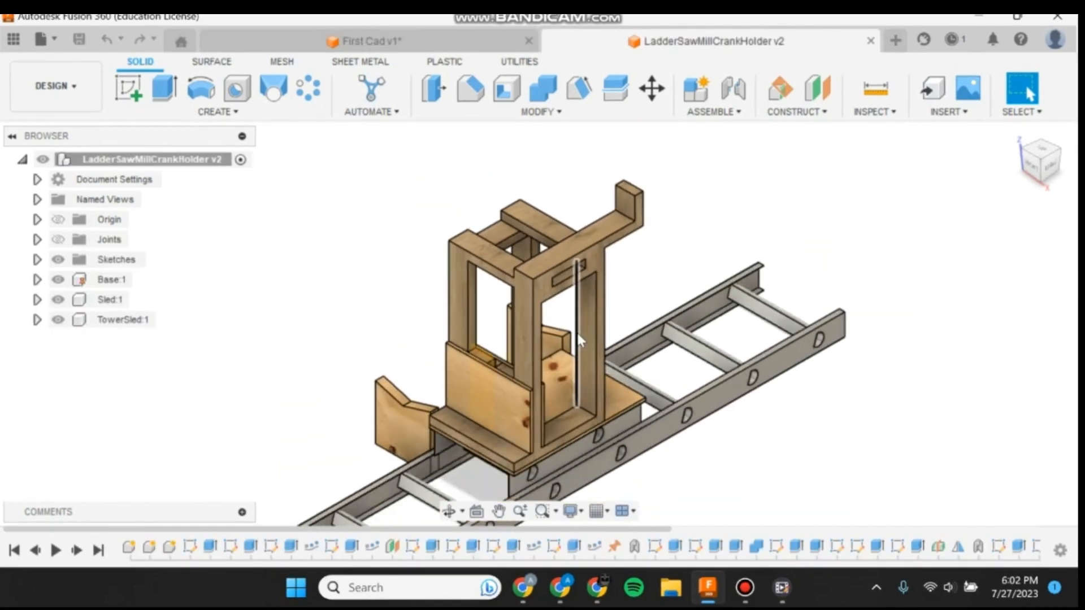
scroll(700, 350, down, 3)
scroll(700, 351, up, 3)
scroll(700, 350, down, 4)
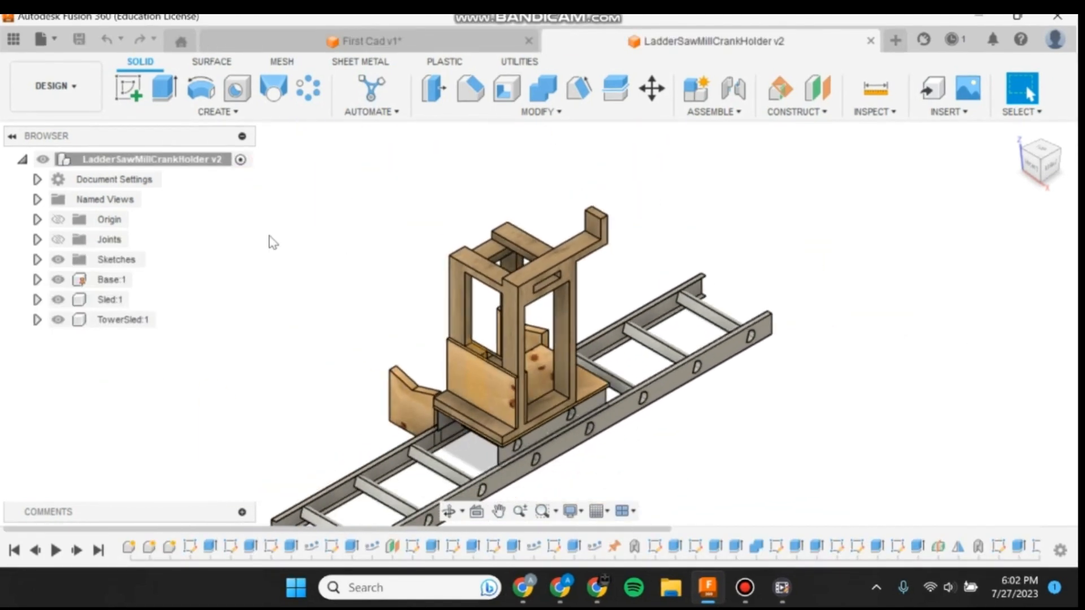
scroll(273, 242, up, 5)
scroll(273, 241, down, 5)
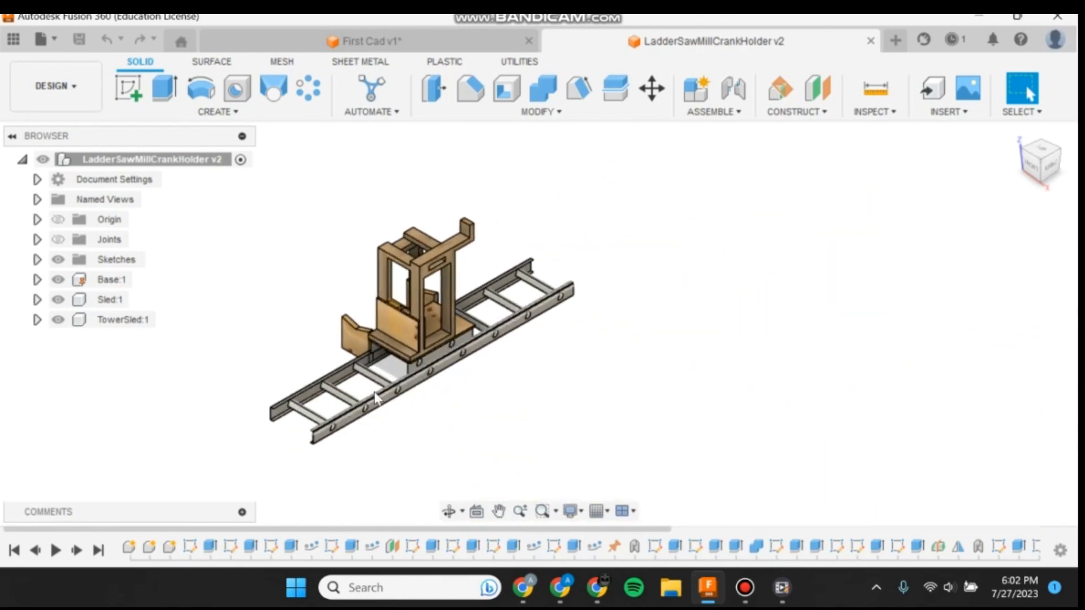
scroll(287, 328, up, 3)
scroll(249, 291, up, 3)
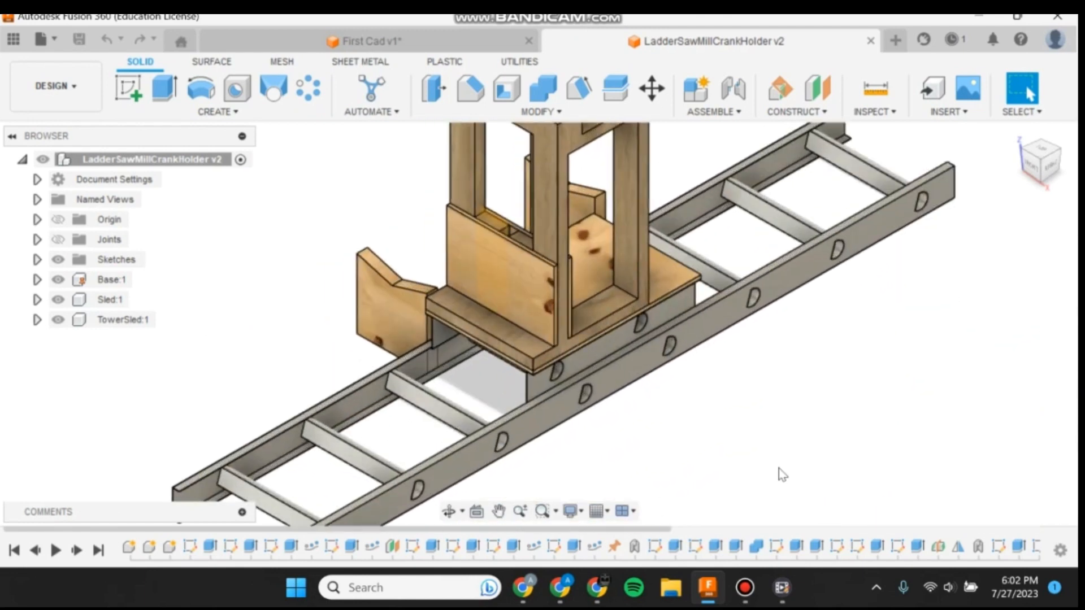
scroll(780, 473, down, 3)
scroll(364, 307, down, 3)
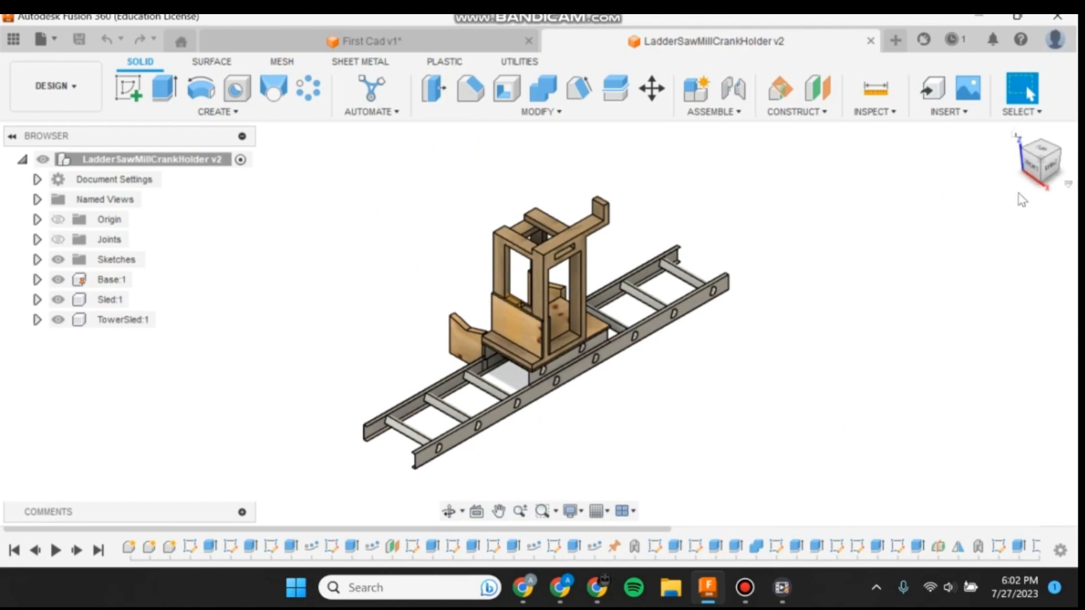
- Inspect the sawmill tower and ladder from a lower angle facing the right side, in overview and in detail
mouse_move(1028, 167)
mouse_down()
mouse_move(1032, 178)
mouse_move(1066, 153)
mouse_move(1018, 165)
mouse_move(1062, 169)
mouse_move(1066, 185)
mouse_move(1045, 187)
mouse_move(1035, 170)
mouse_move(1068, 152)
mouse_move(1065, 165)
mouse_move(1029, 173)
mouse_up()
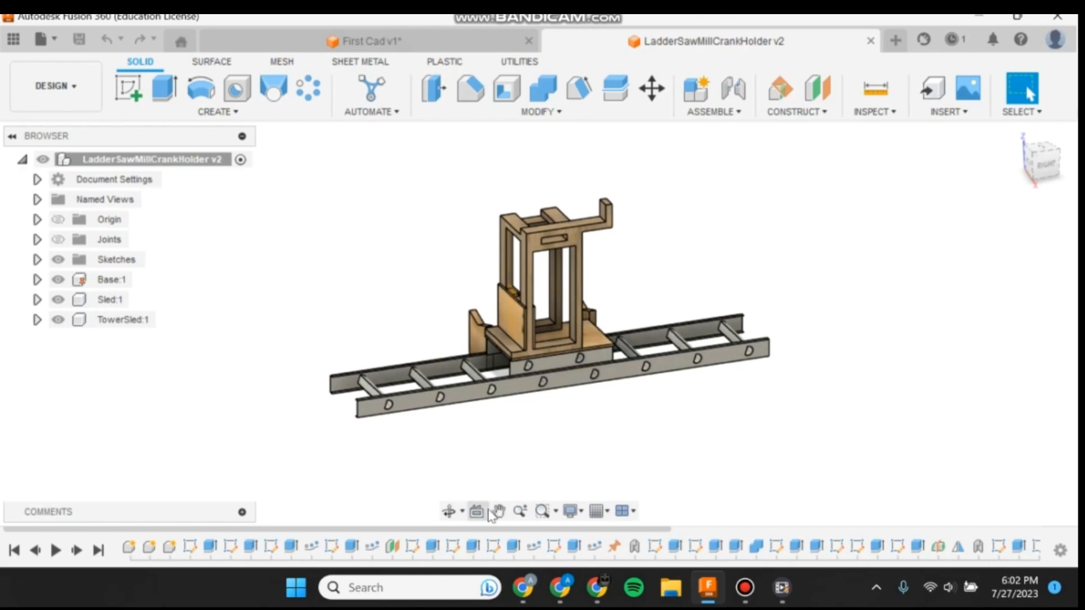
click(499, 511)
mouse_move(447, 308)
mouse_down()
mouse_move(697, 307)
mouse_move(425, 310)
mouse_up()
drag(340, 321, 483, 299)
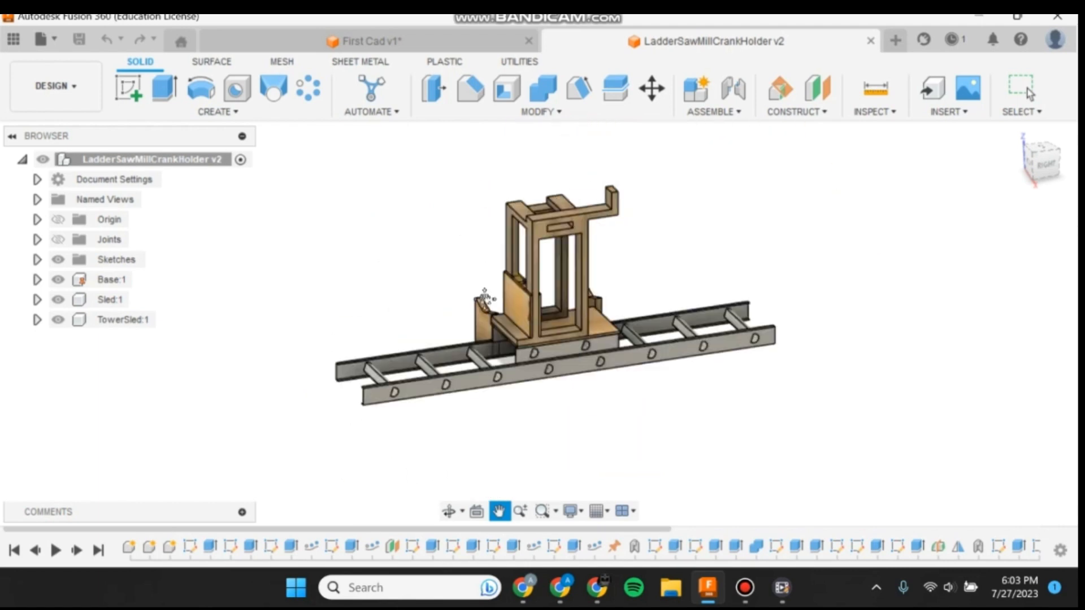
key(Escape)
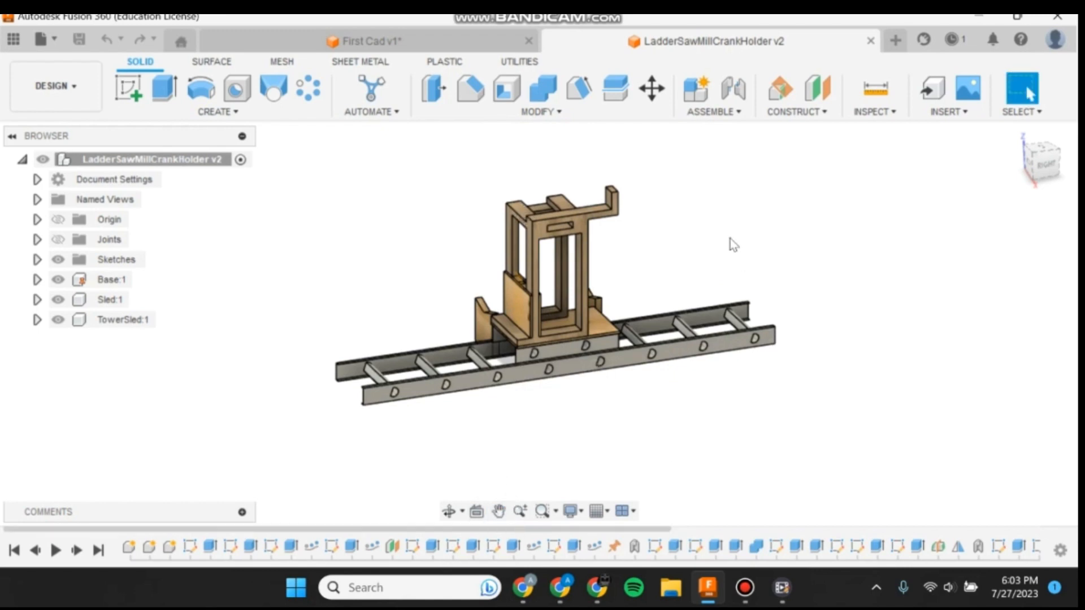
scroll(758, 235, up, 5)
scroll(249, 301, down, 4)
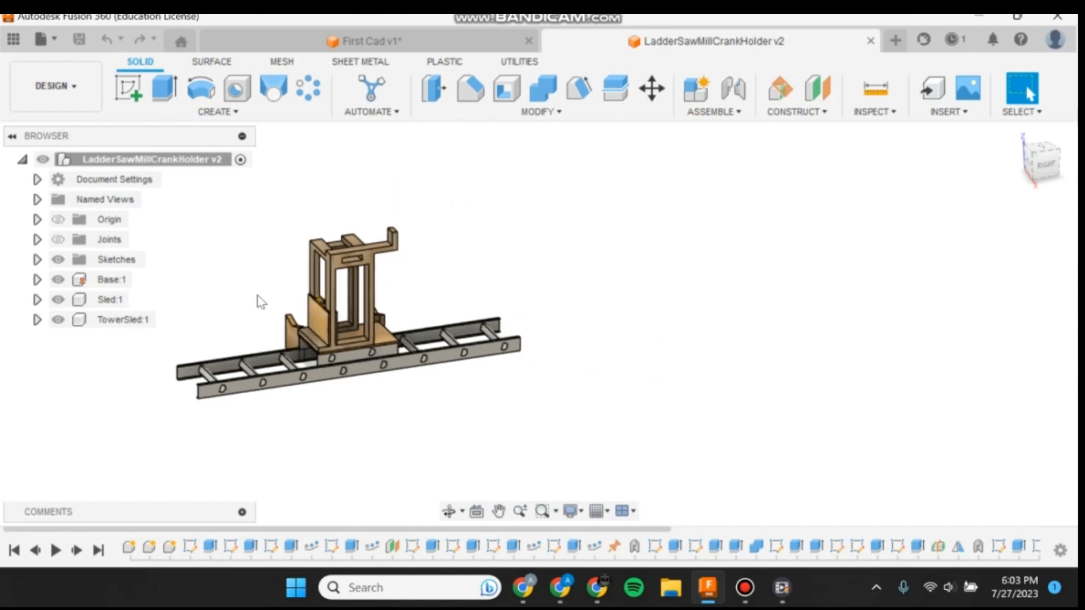
scroll(825, 303, up, 5)
scroll(825, 303, down, 4)
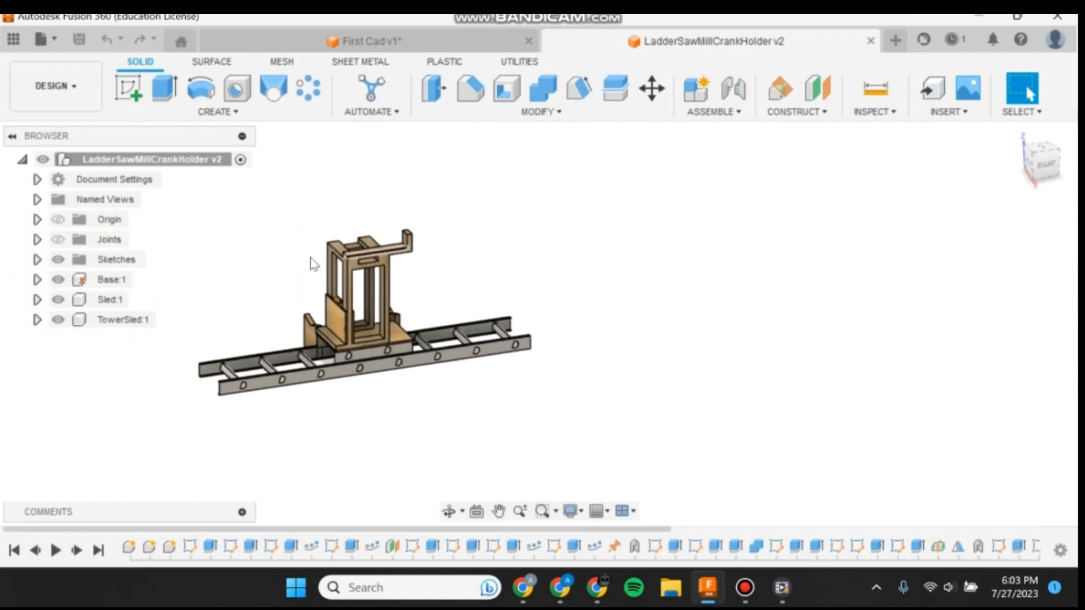
scroll(307, 264, up, 4)
scroll(307, 264, up, 2)
scroll(973, 266, down, 6)
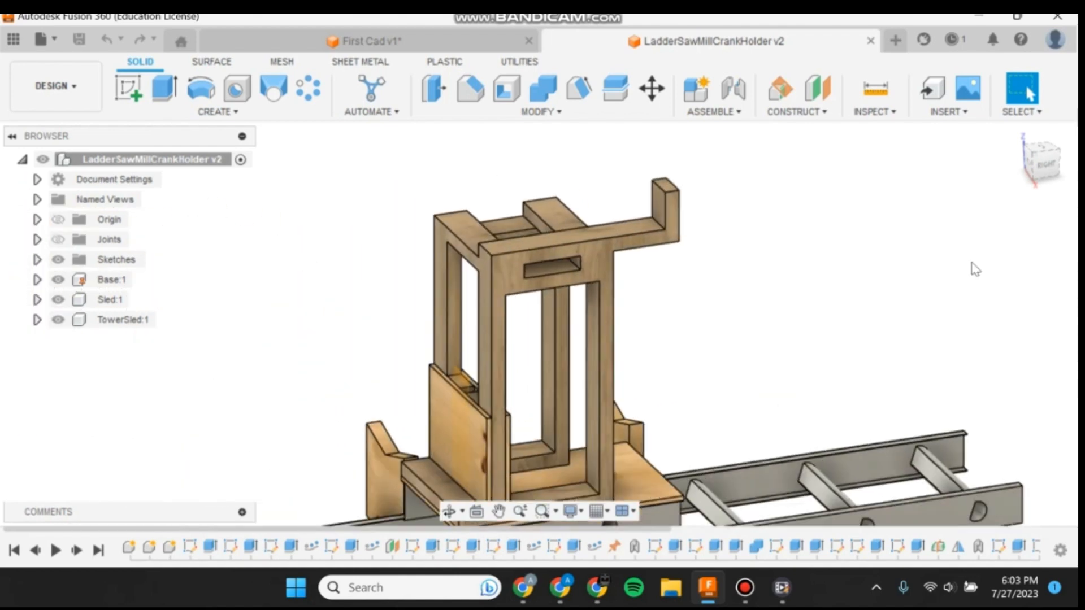
scroll(236, 347, up, 4)
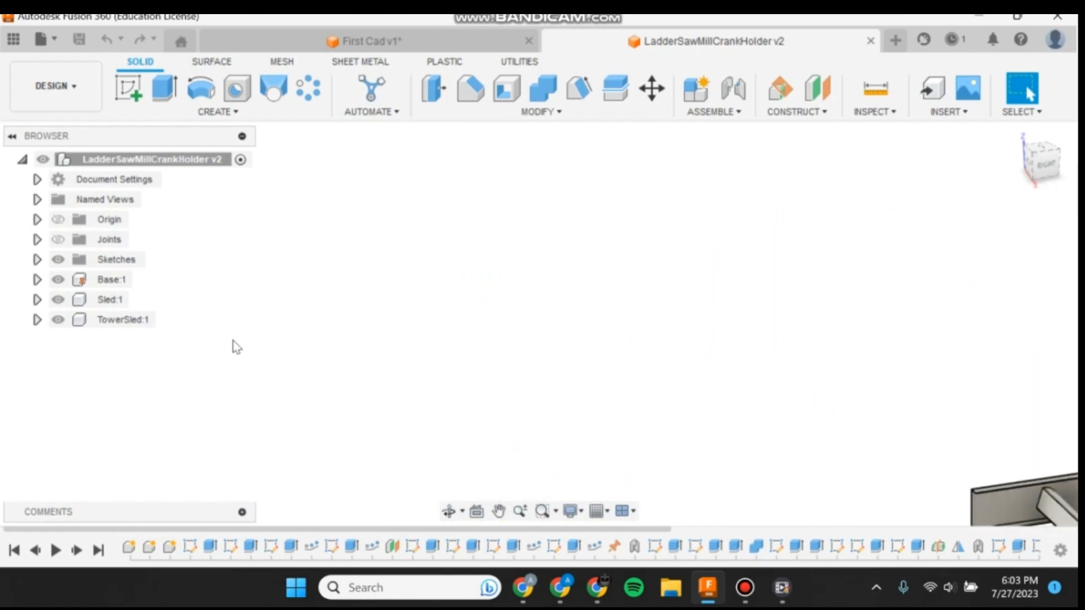
scroll(236, 347, down, 5)
scroll(237, 347, down, 1)
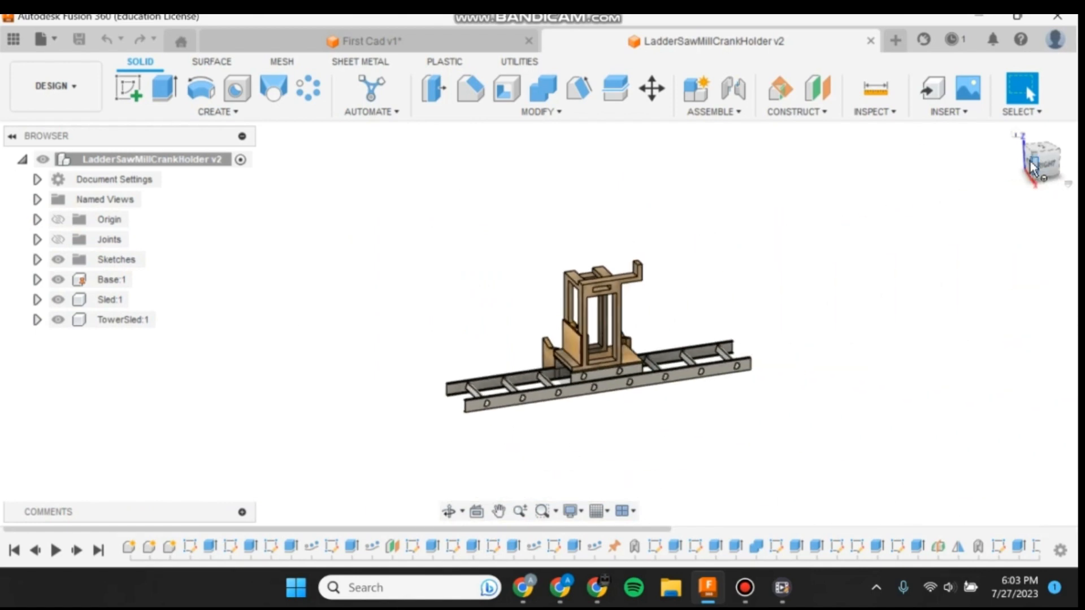
- View the sawmill assembly from other standard directions, including the front and the bottom
click(1047, 173)
click(1046, 177)
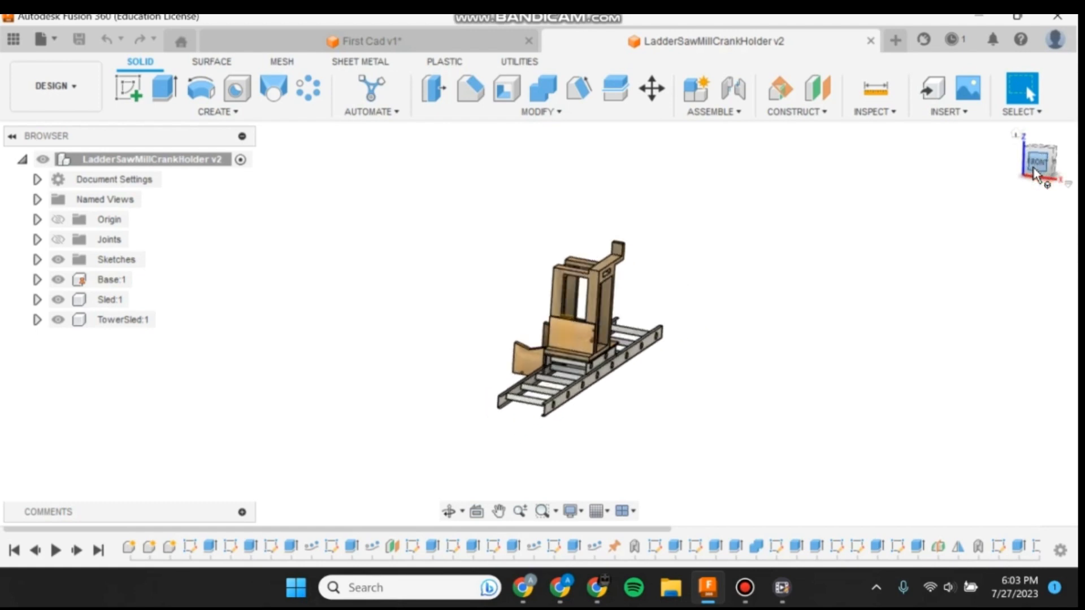
click(1043, 177)
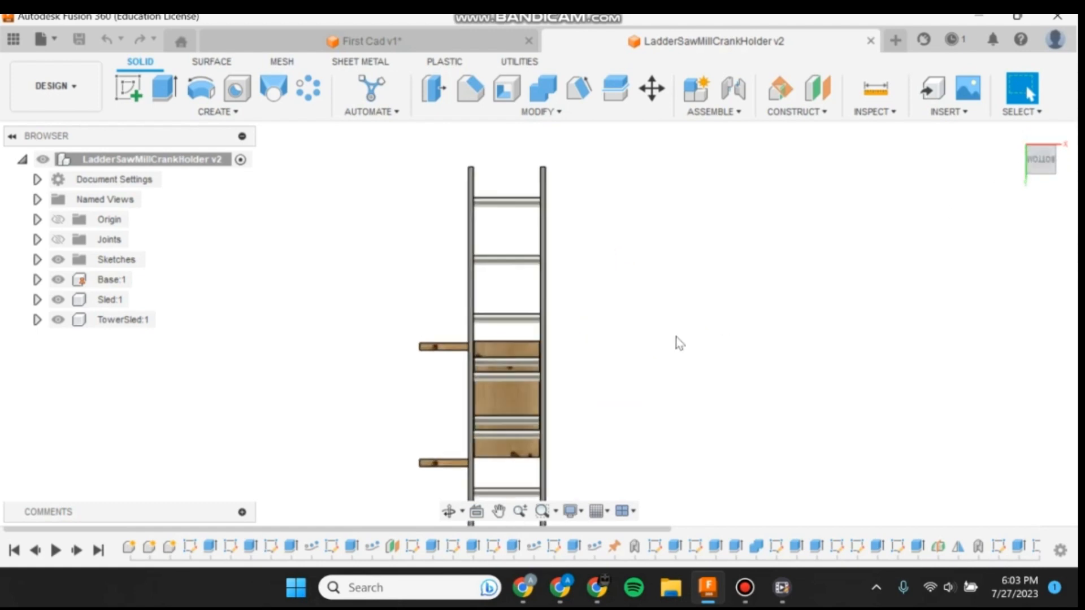
click(1021, 132)
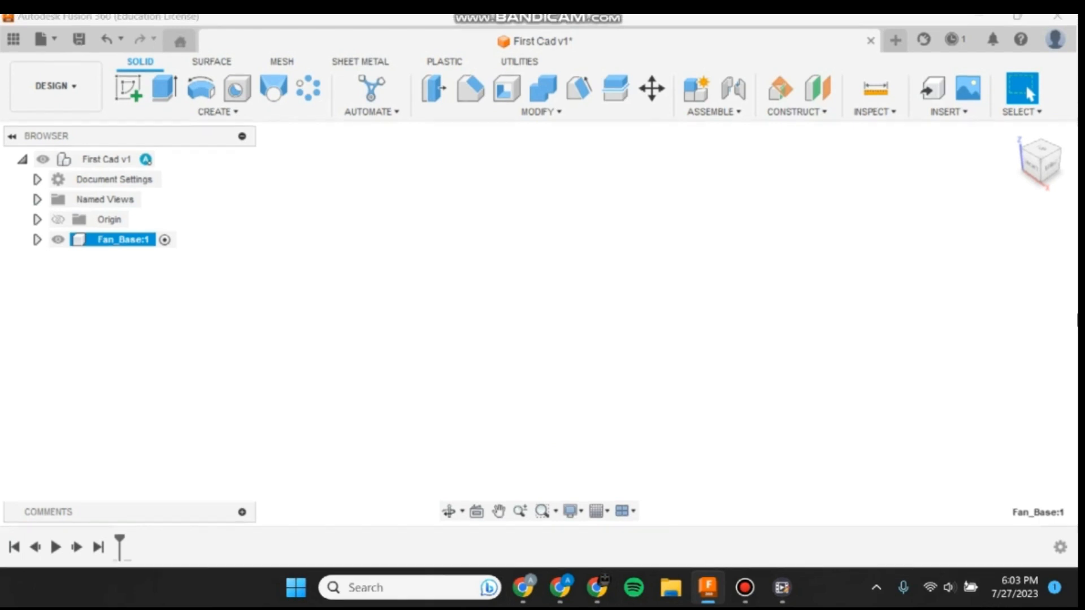
click(217, 112)
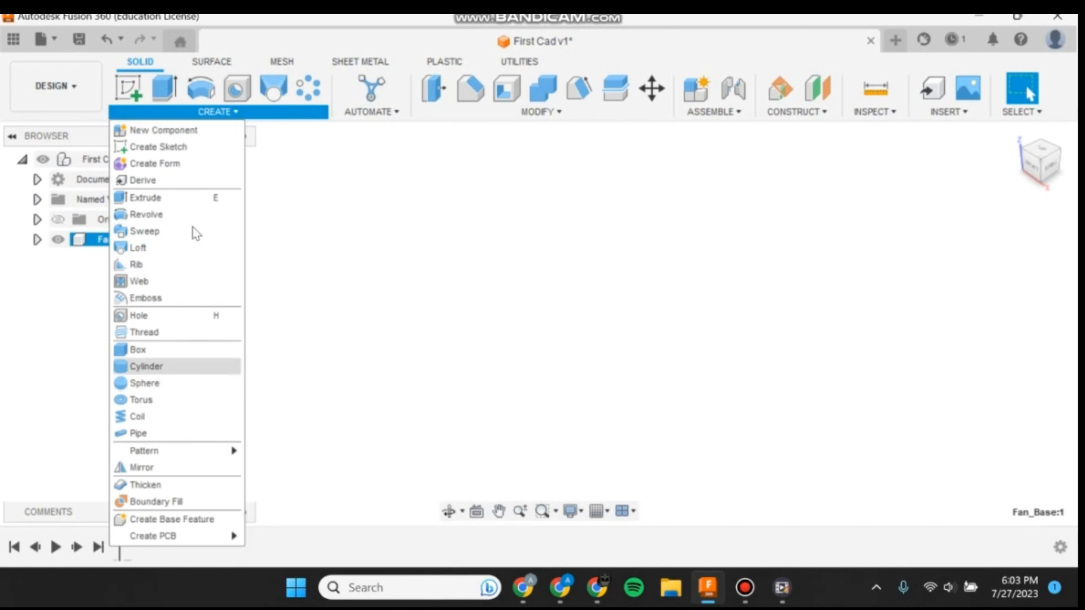
click(232, 113)
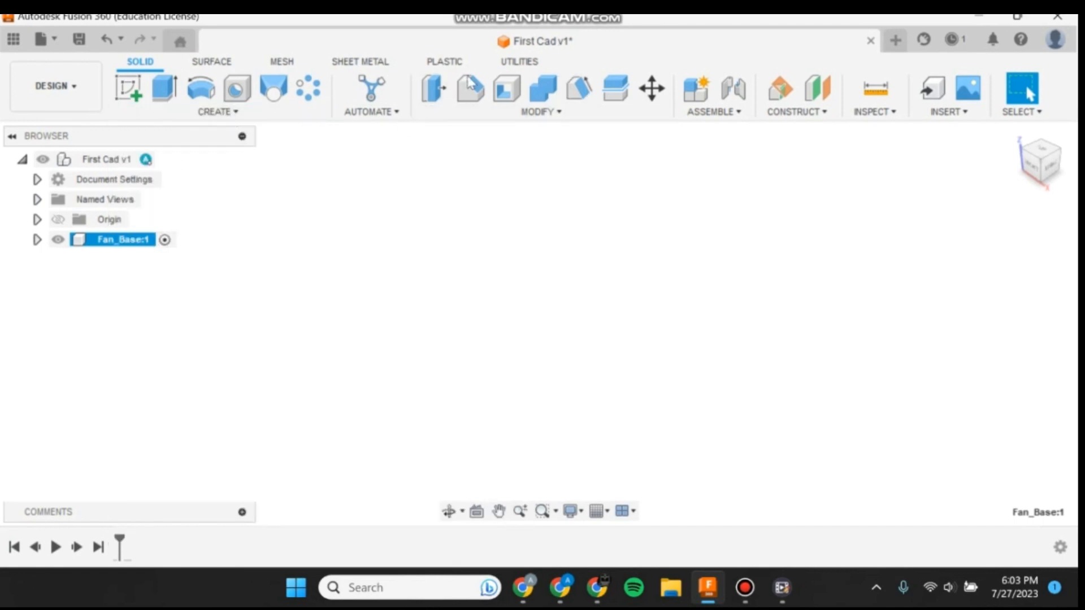
click(526, 112)
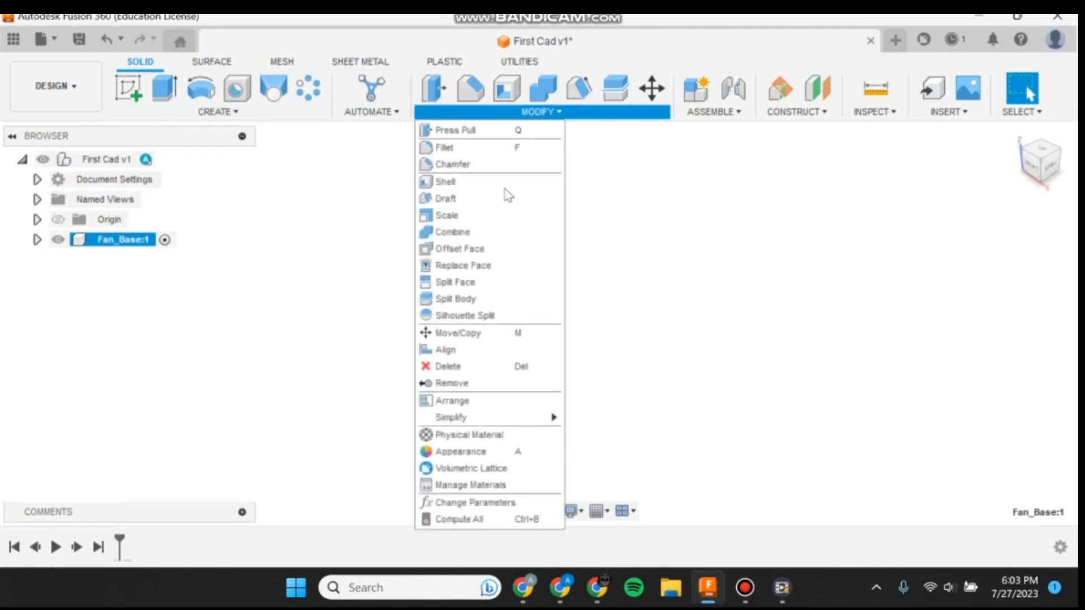
click(550, 115)
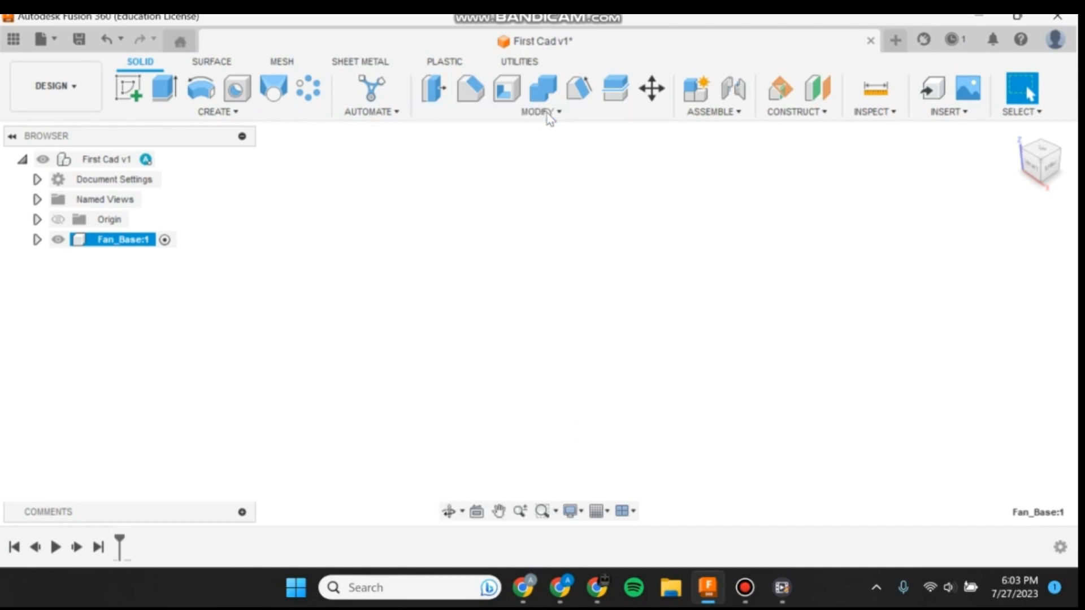
click(717, 113)
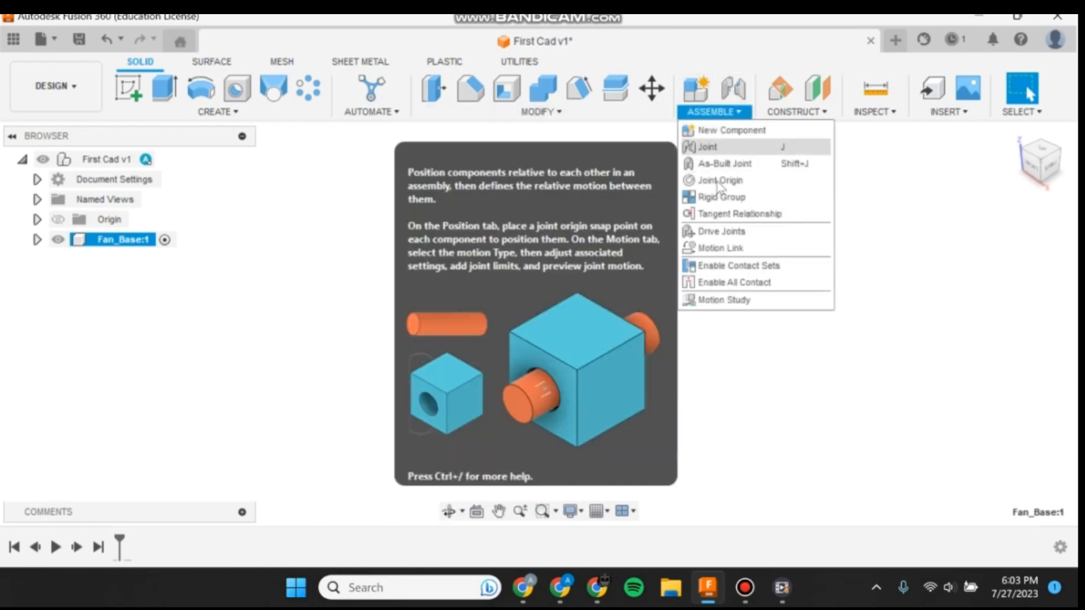
click(722, 114)
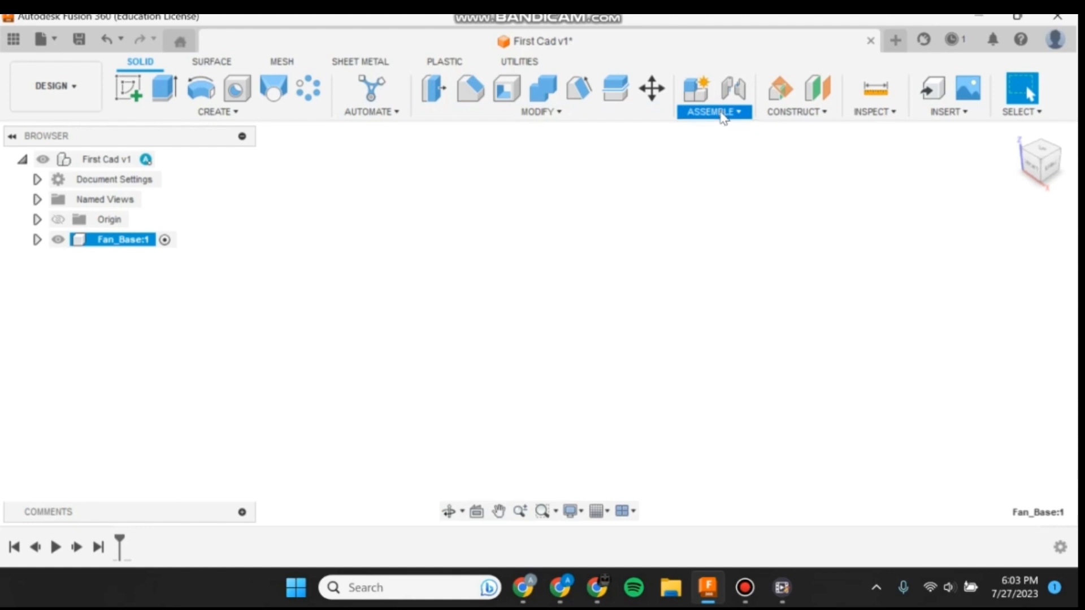
click(794, 113)
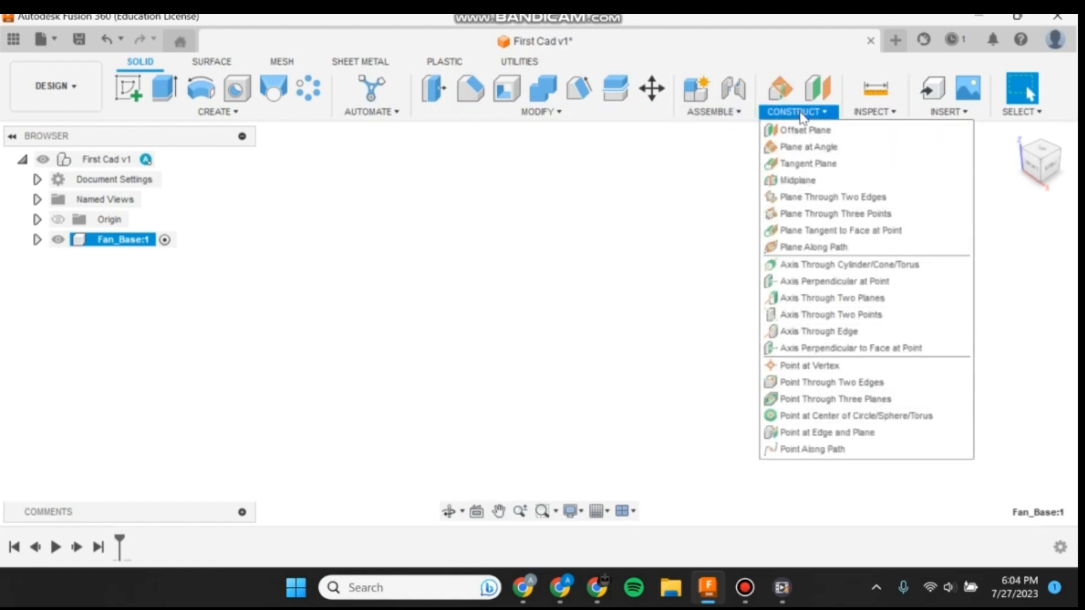
click(802, 115)
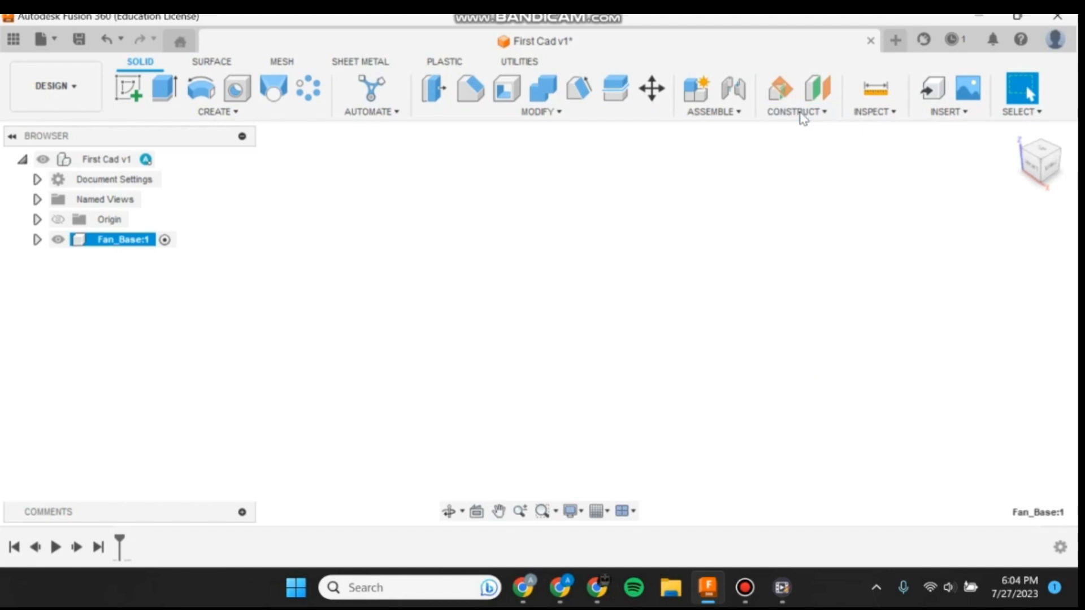
click(885, 114)
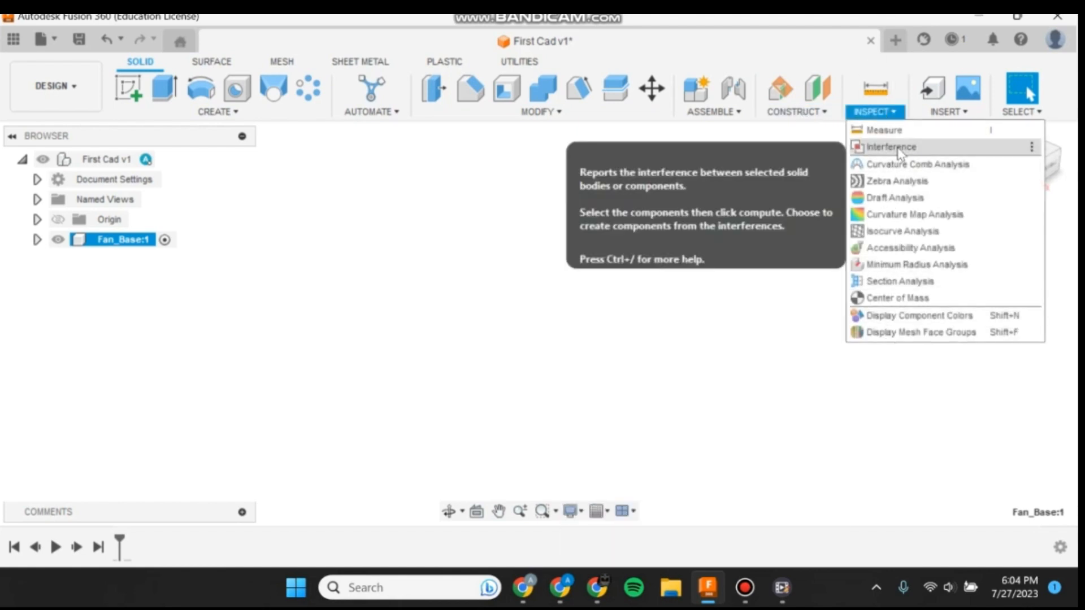
click(819, 209)
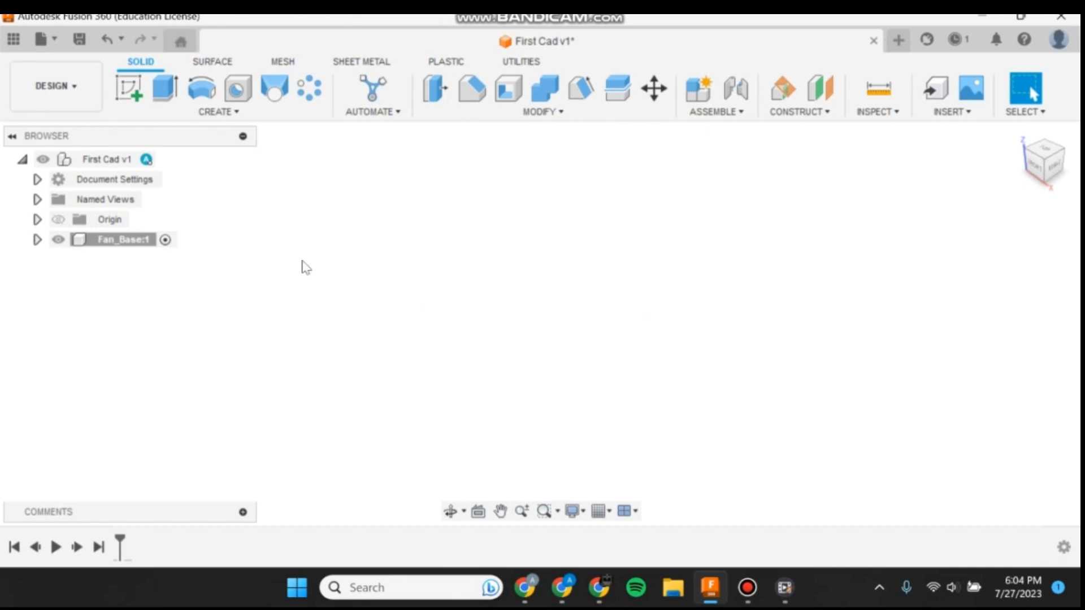
- Show the Fan_Base component's origin planes and create a sketch on its XY plane
click(165, 239)
click(38, 239)
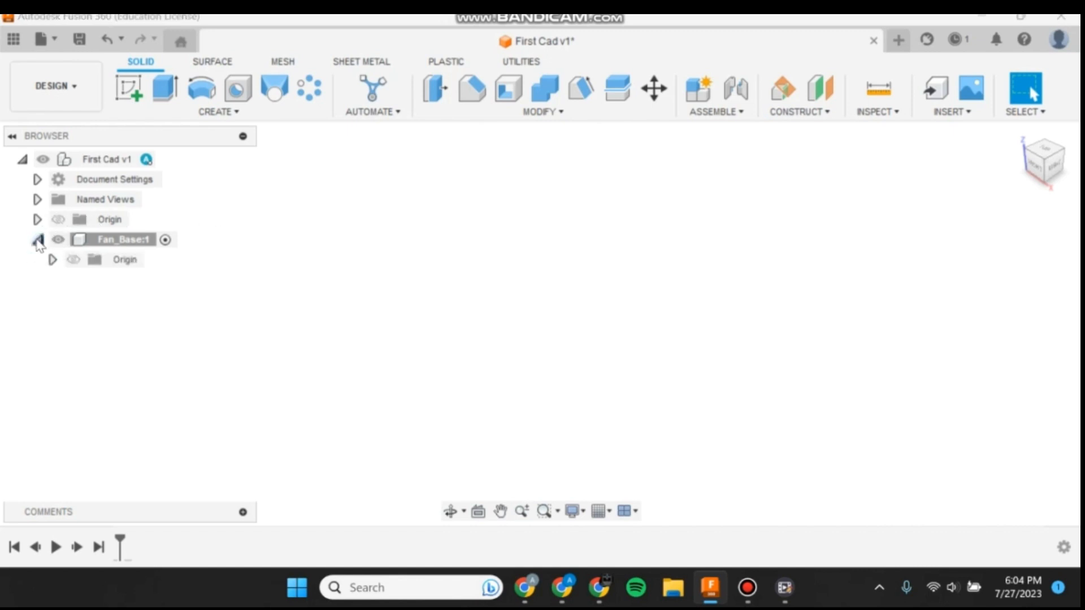
click(74, 260)
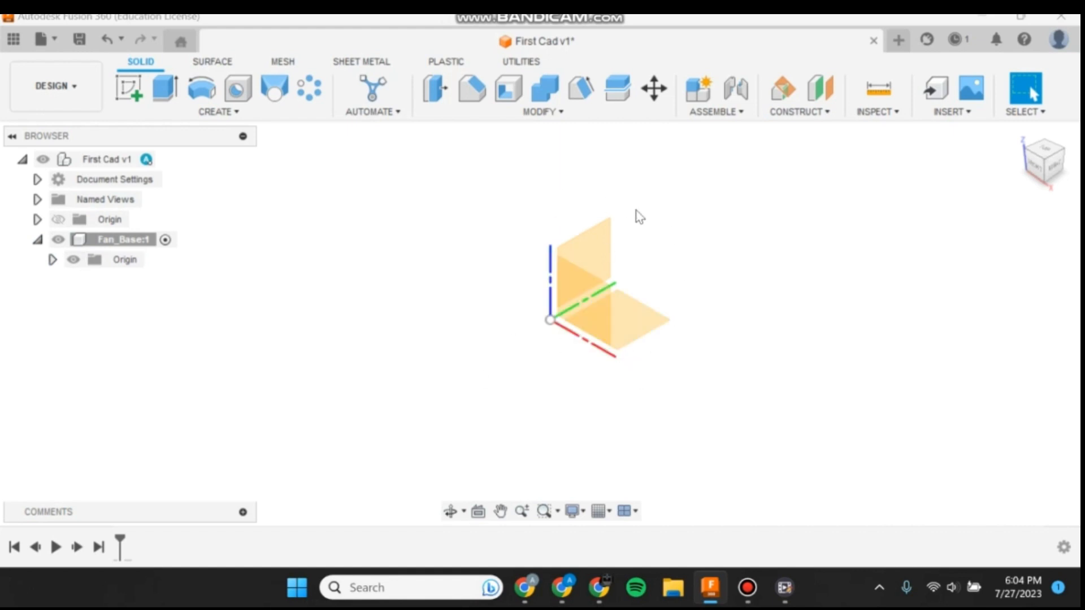
click(630, 322)
right_click(631, 328)
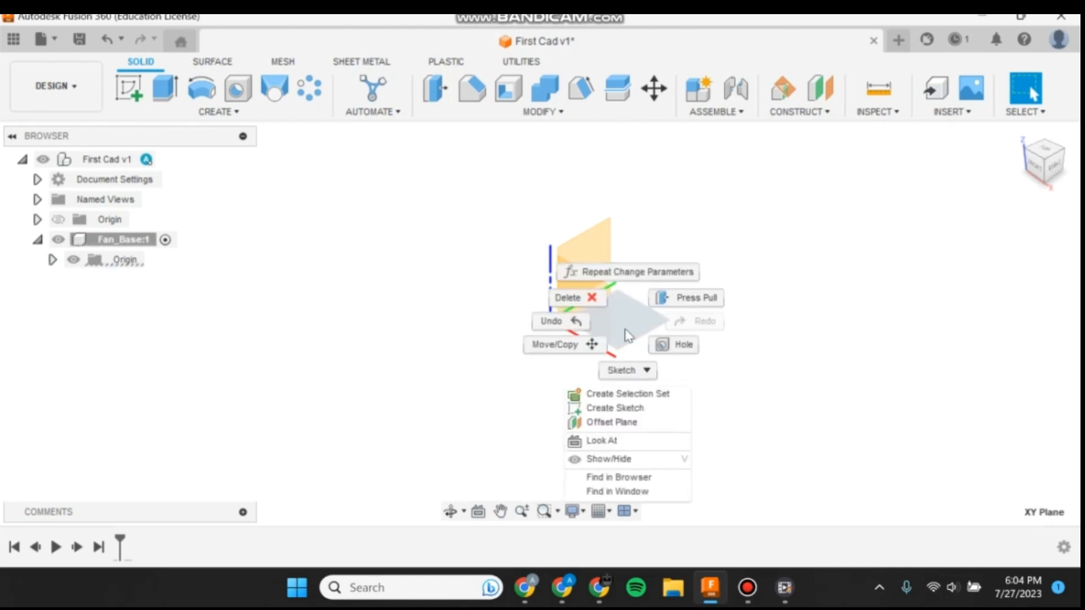
click(610, 409)
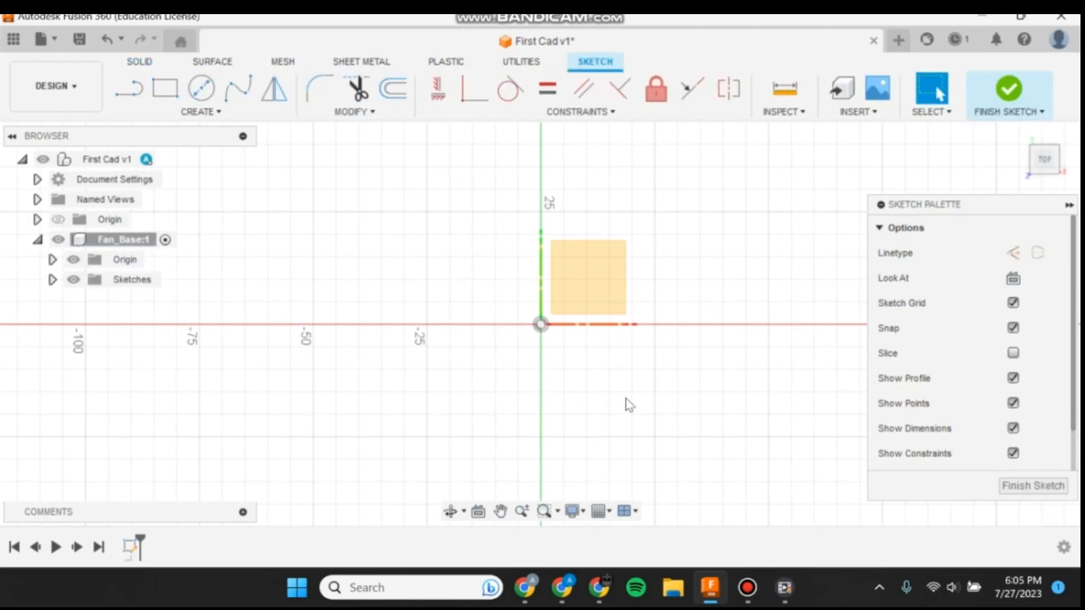
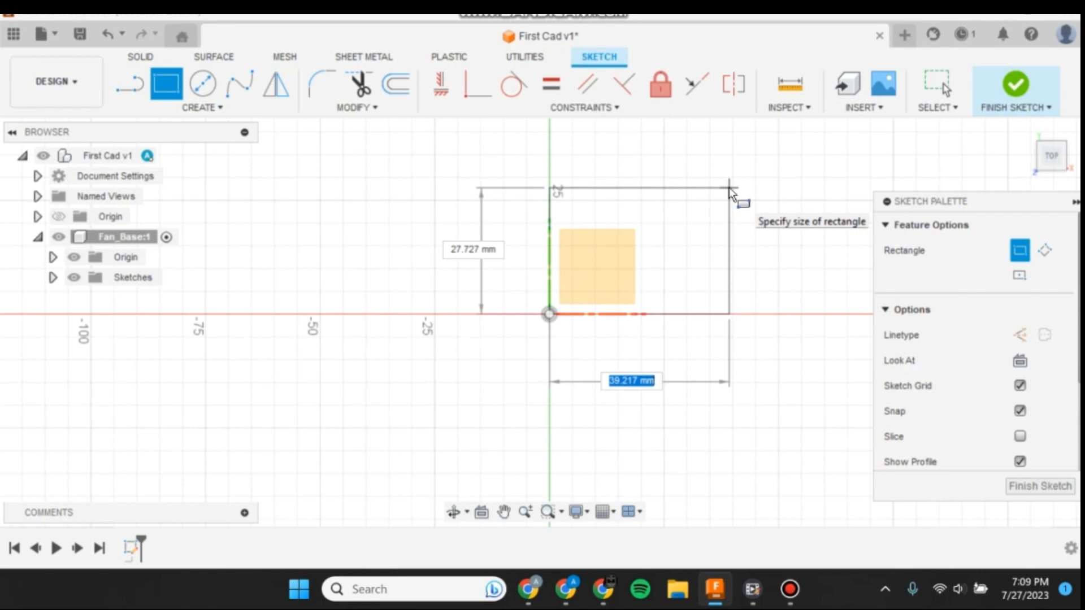
- Set both the width and the height of the rectangle at the origin to the Base_Squ parameter
text(Base)
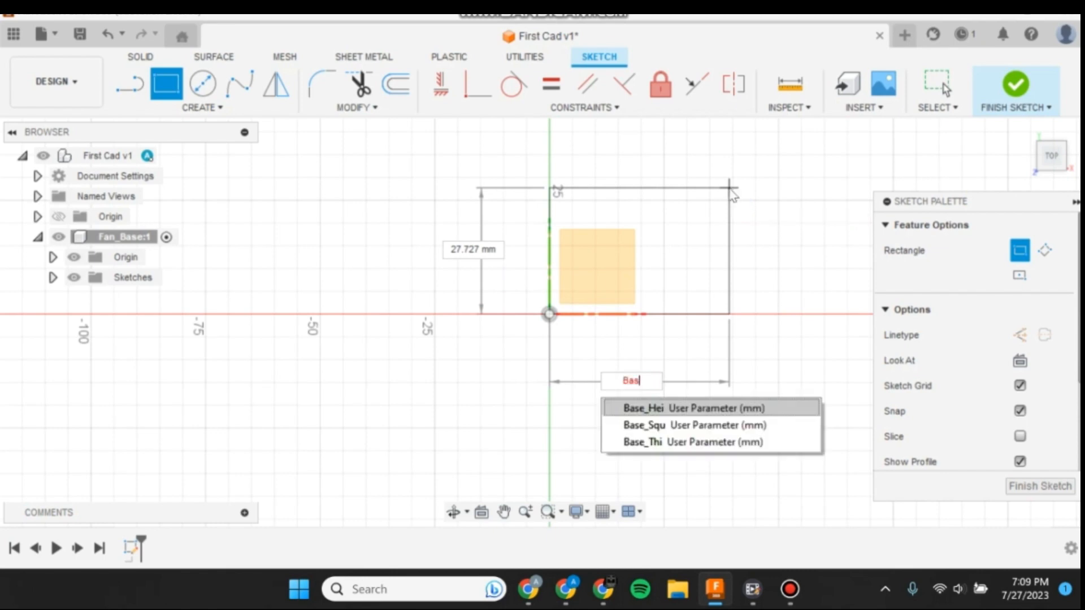
key(Down)
key(Return)
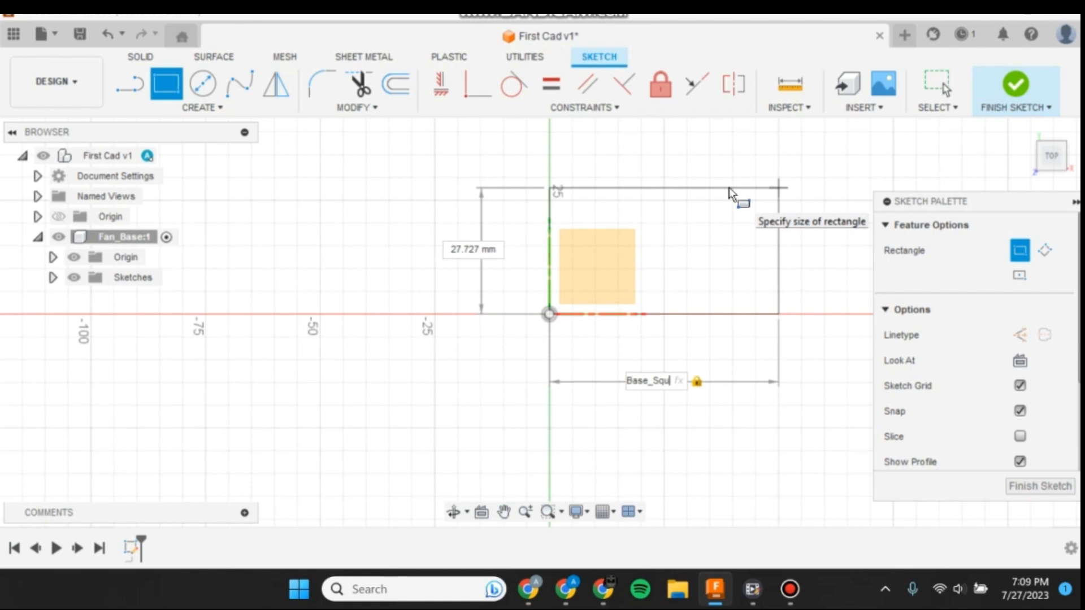
key(Tab)
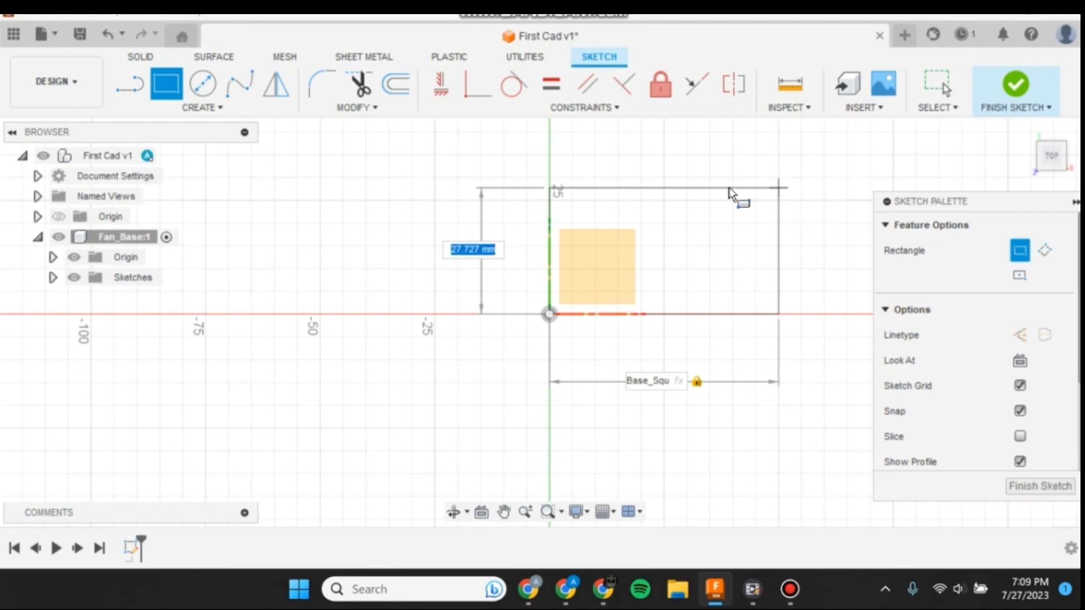
text(base_squ)
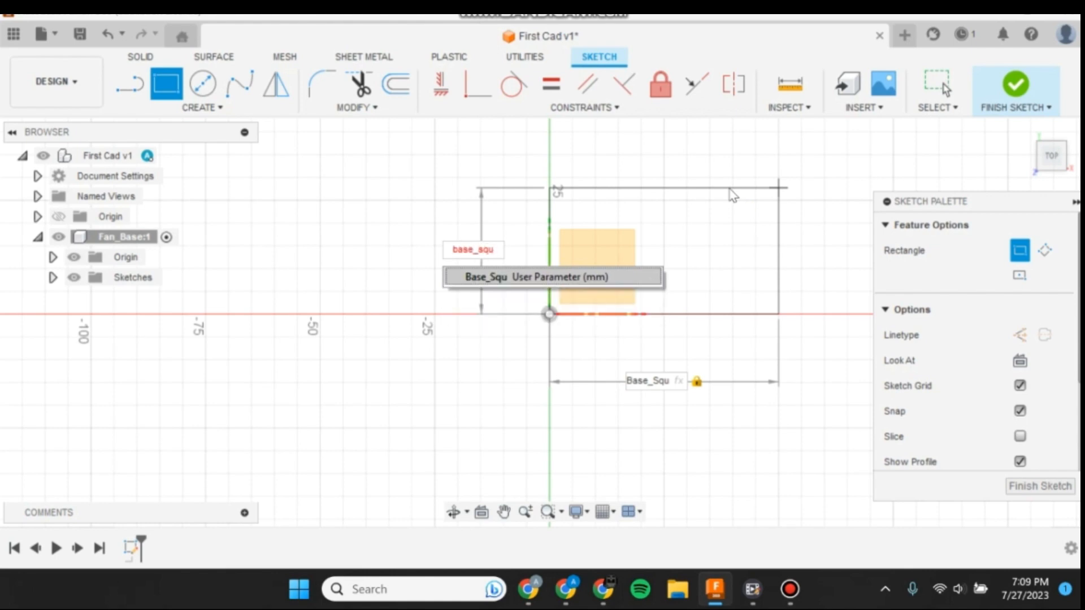
key(Return)
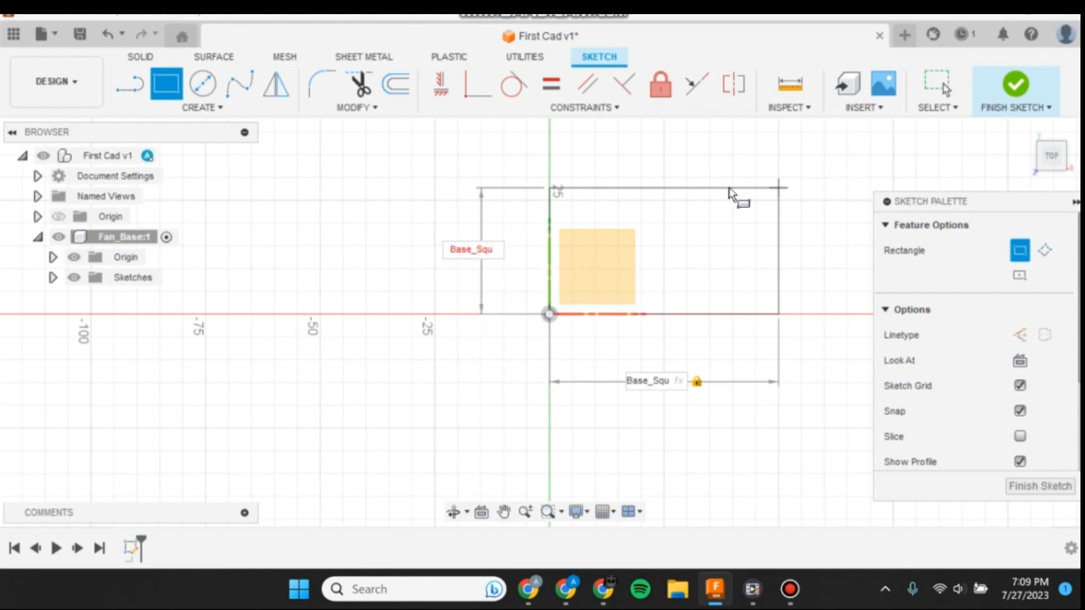
key(Return)
key(Escape)
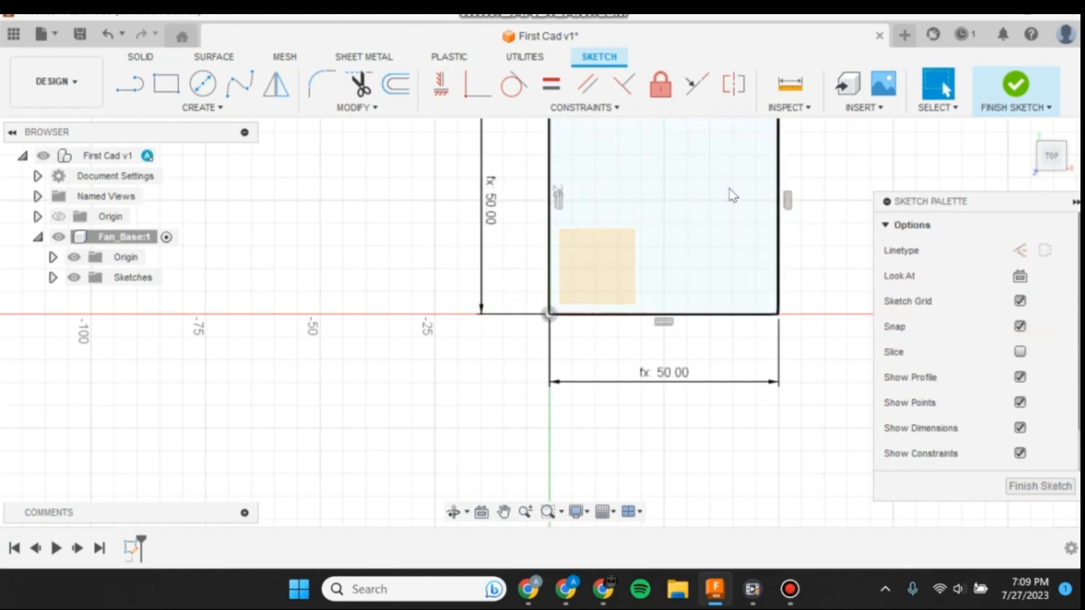
scroll(322, 494, down, 2)
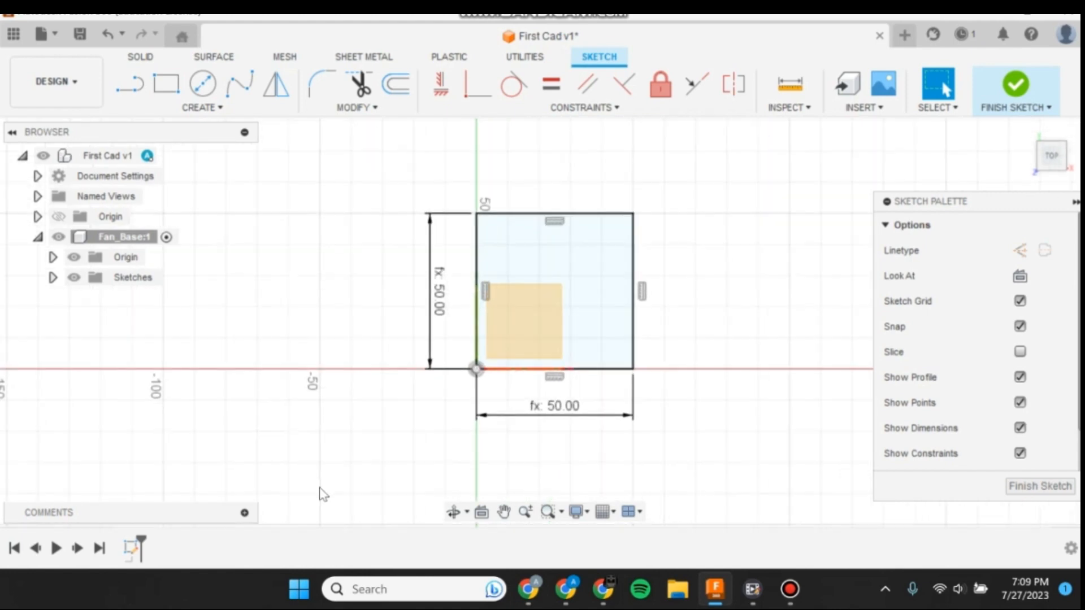
scroll(678, 187, up, 1)
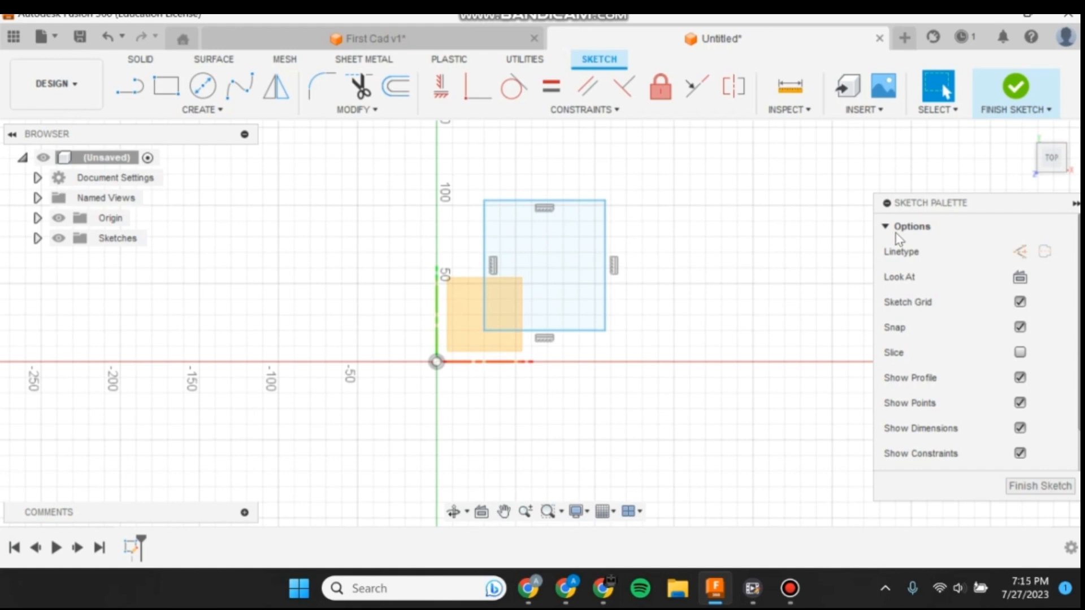
- In the untitled design, stretch the undimensioned rectangle by its edges and try copying and pasting it
drag(605, 201, 637, 212)
drag(585, 337, 586, 369)
drag(699, 420, 310, 160)
key(ctrl+c)
key(ctrl+v)
key(ctrl+z)
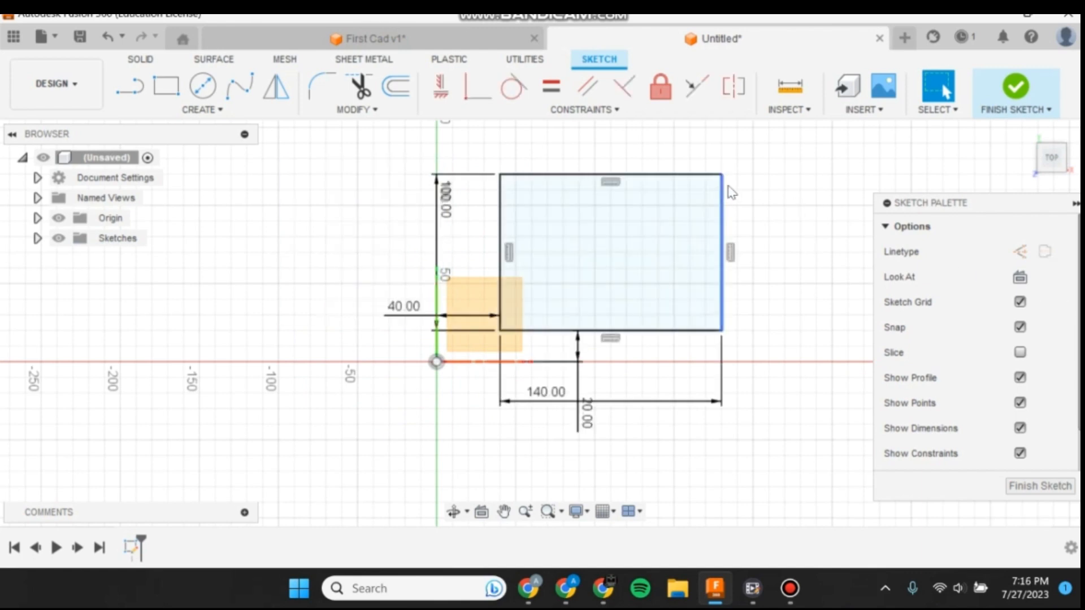
- Inspect the edges and opposite corner points of the dimensioned rectangle in the untitled sketch
click(723, 192)
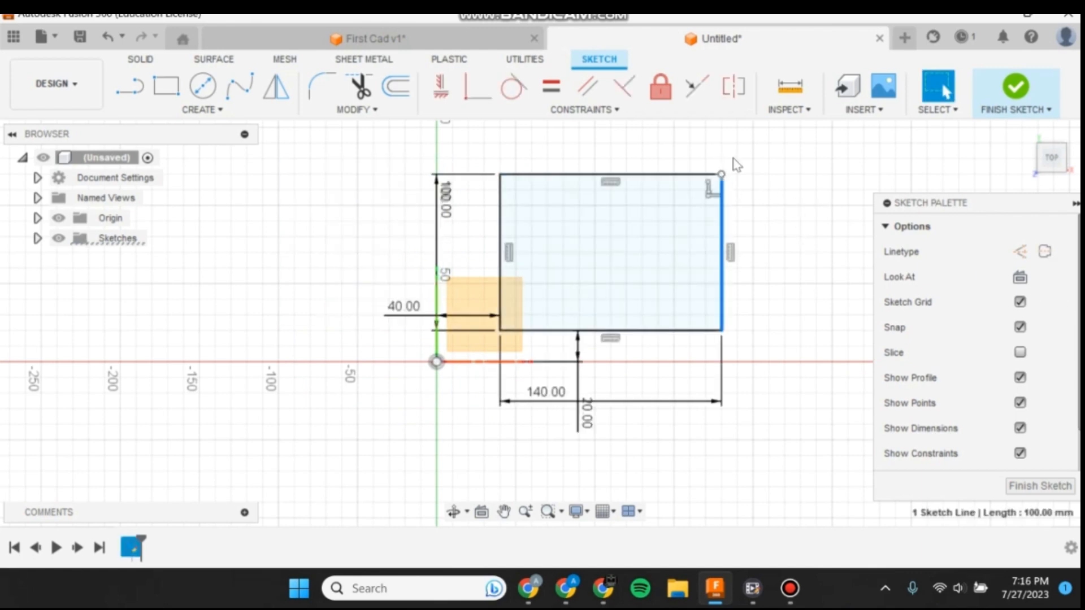
click(722, 174)
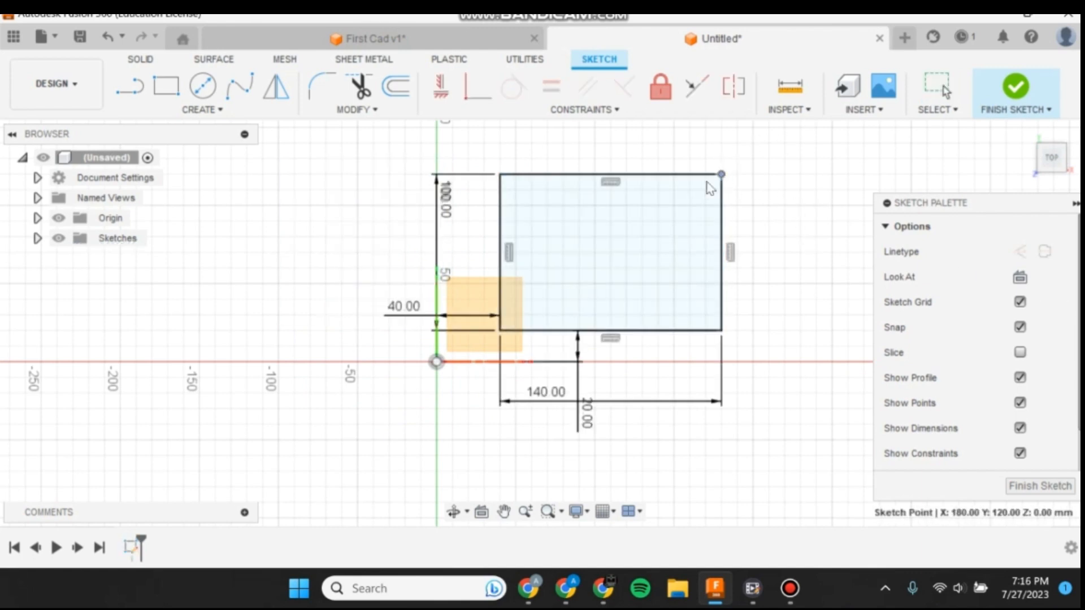
click(500, 331)
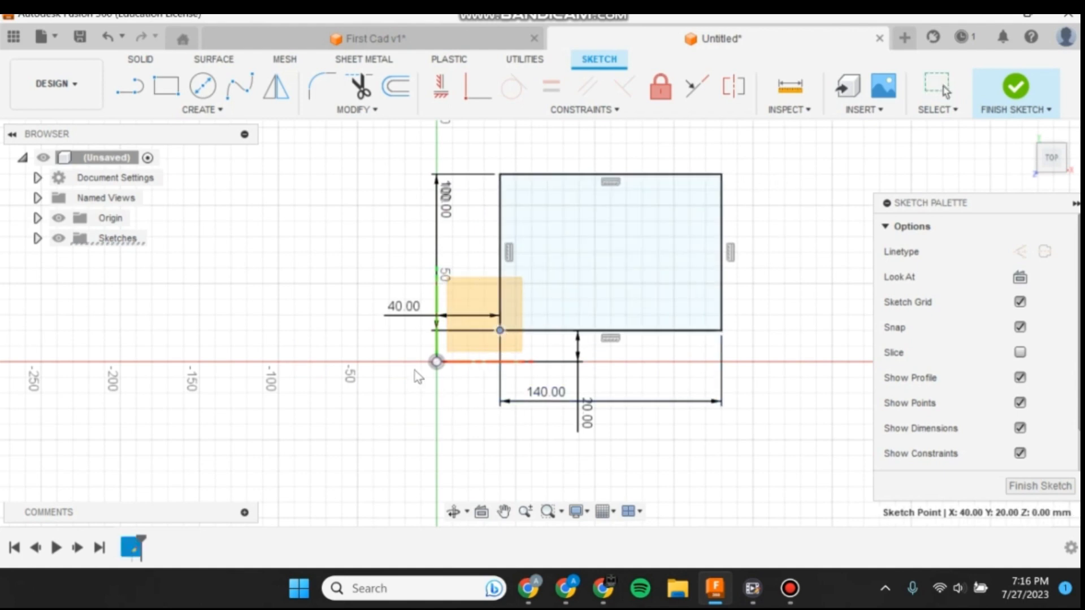
click(500, 237)
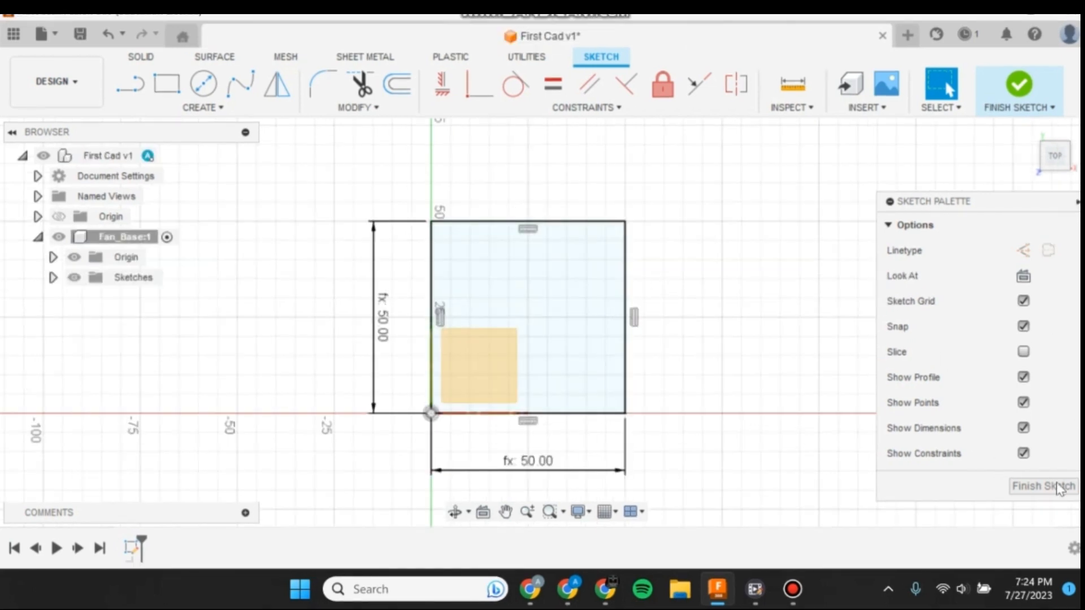
- Finish the Fan_Base sketch and extrude the square profile by the Base_Hei parameter as a new body
click(1029, 486)
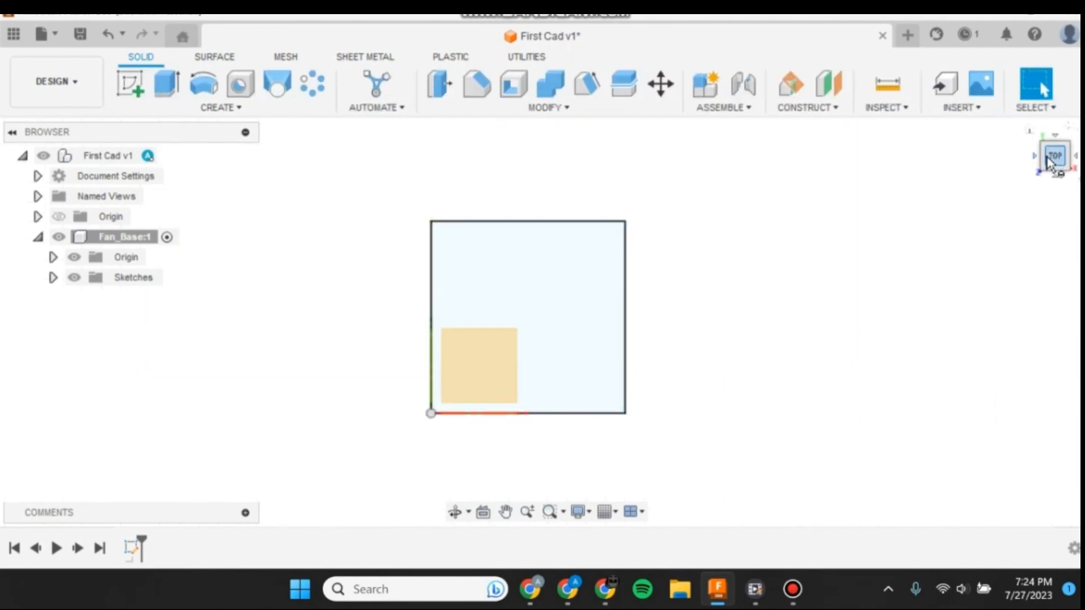
drag(1047, 159, 1048, 137)
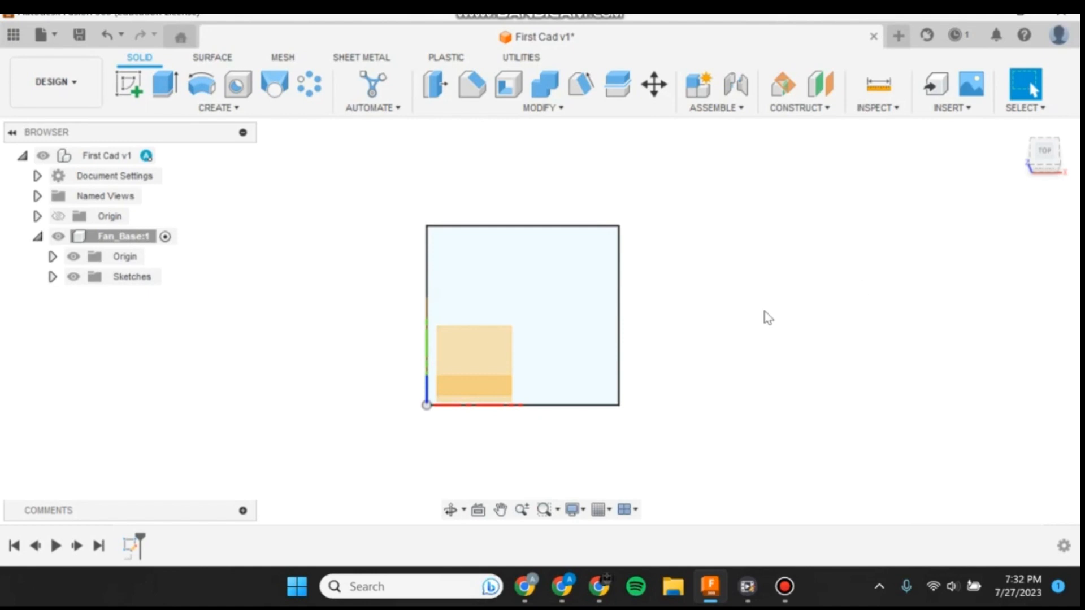
key(q)
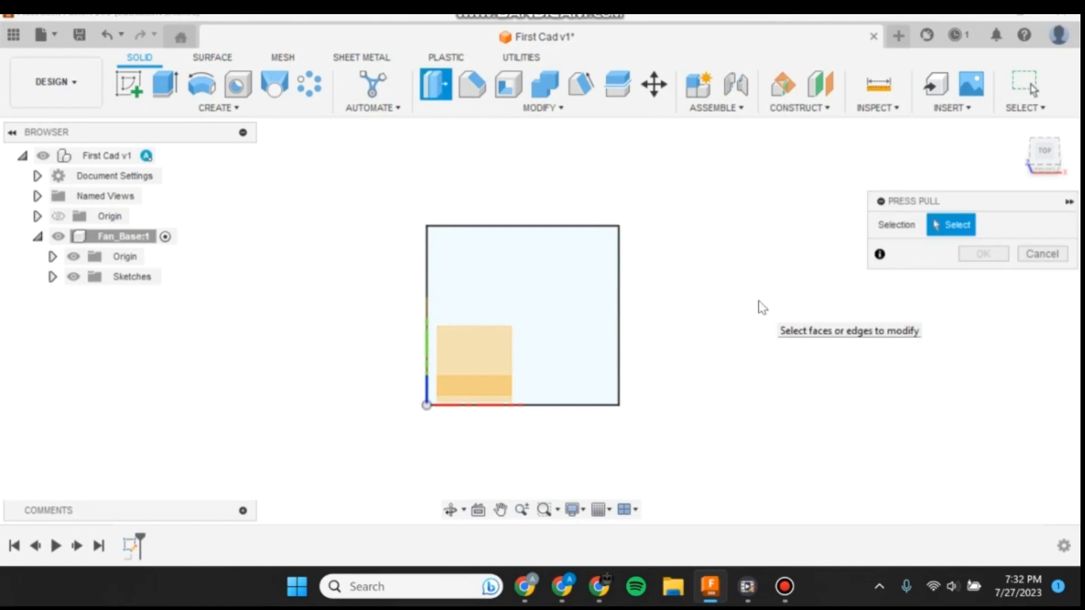
click(559, 286)
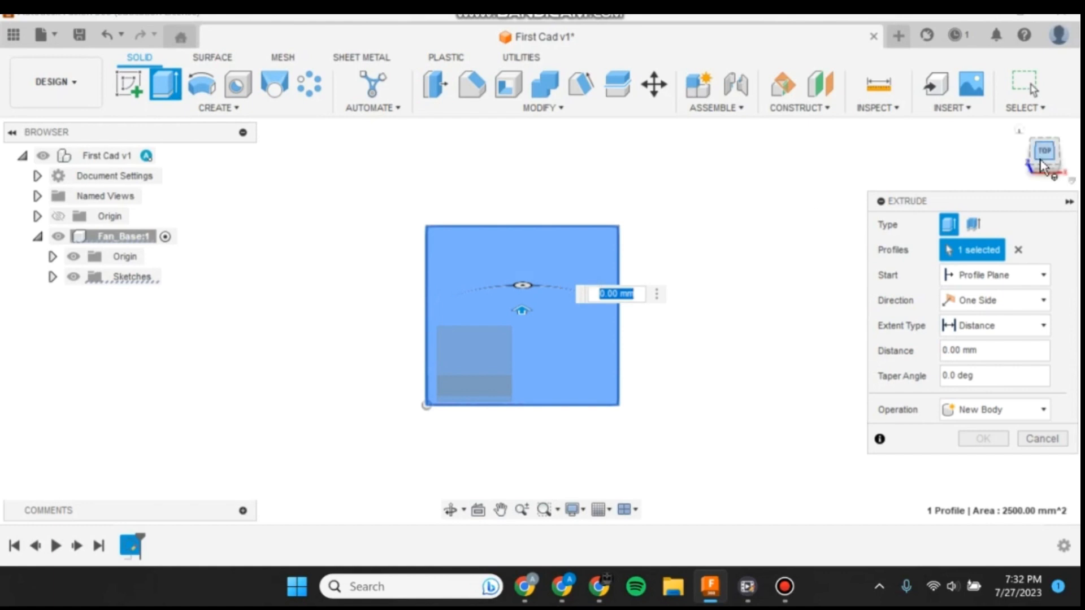
drag(1041, 160, 1044, 153)
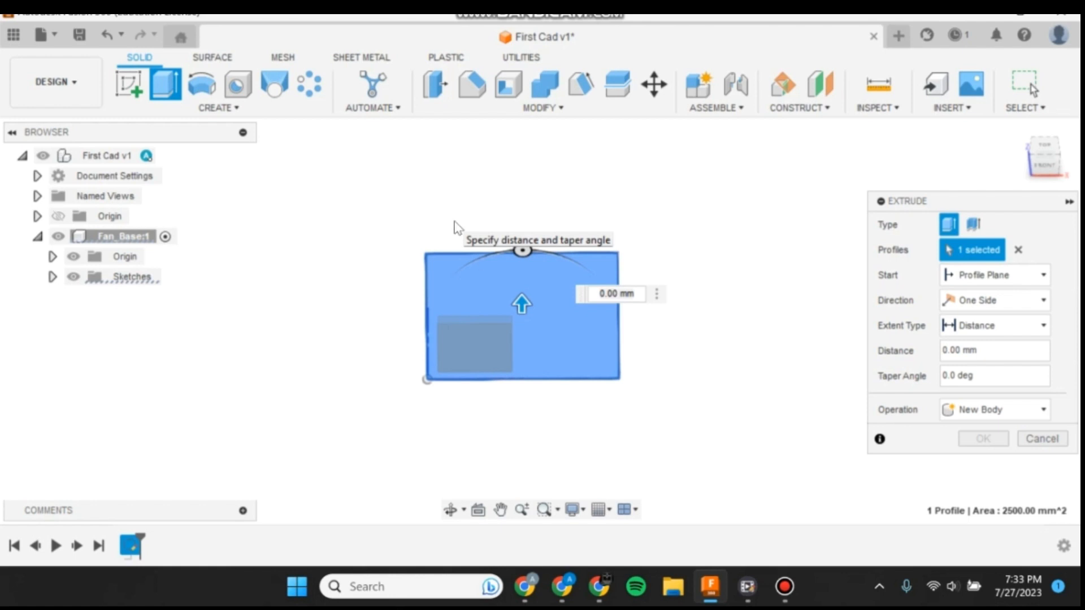
click(610, 295)
text(Base)
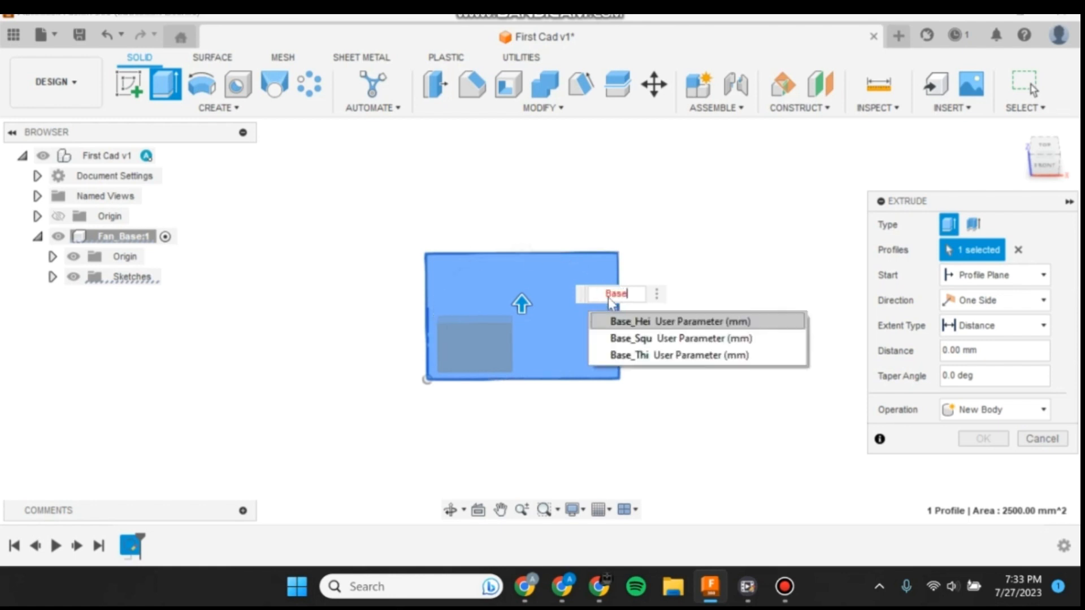
key(Return)
key(Return)
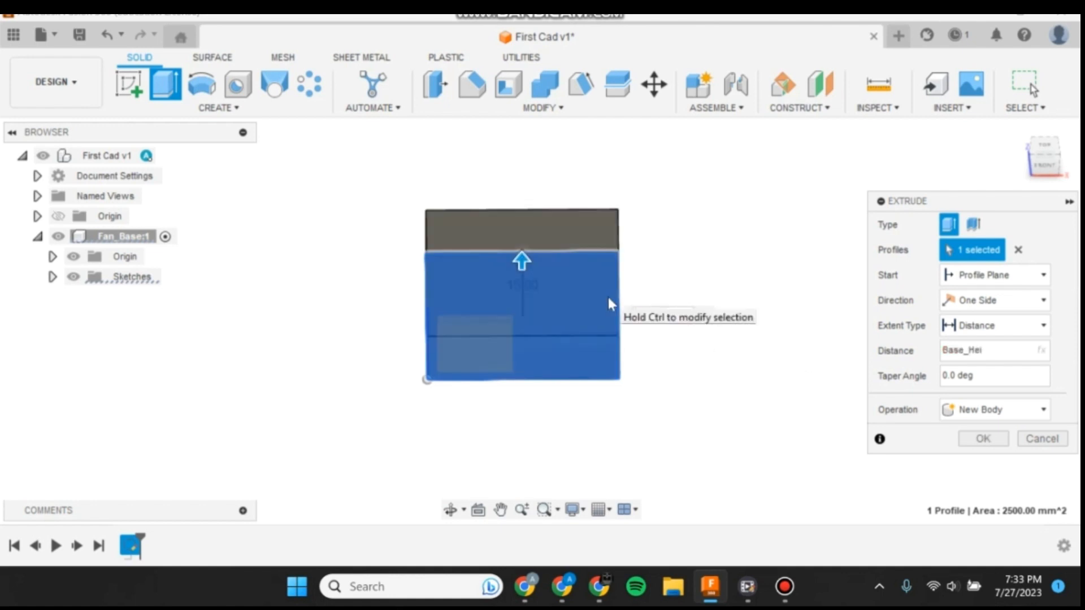
key(Return)
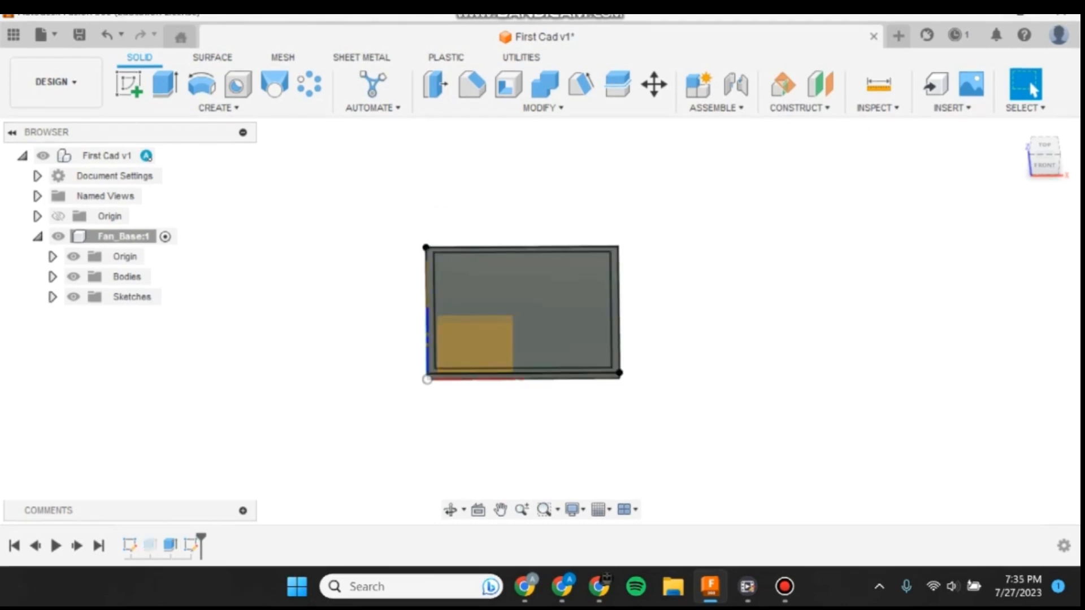
- Extrude the narrow border profile around the base 15 mm upward and join it to the body
key(q)
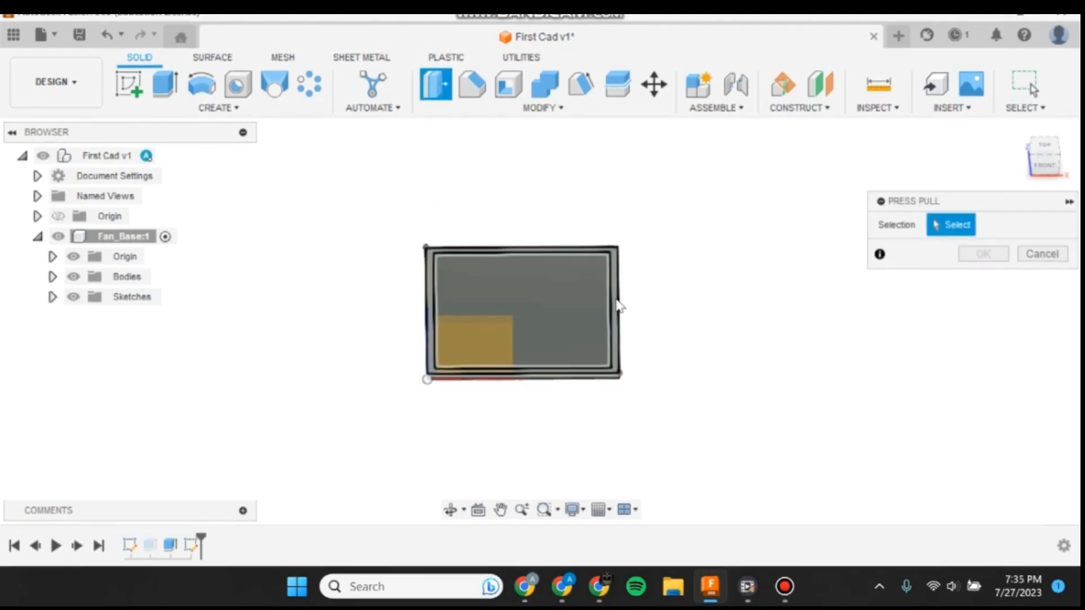
click(589, 267)
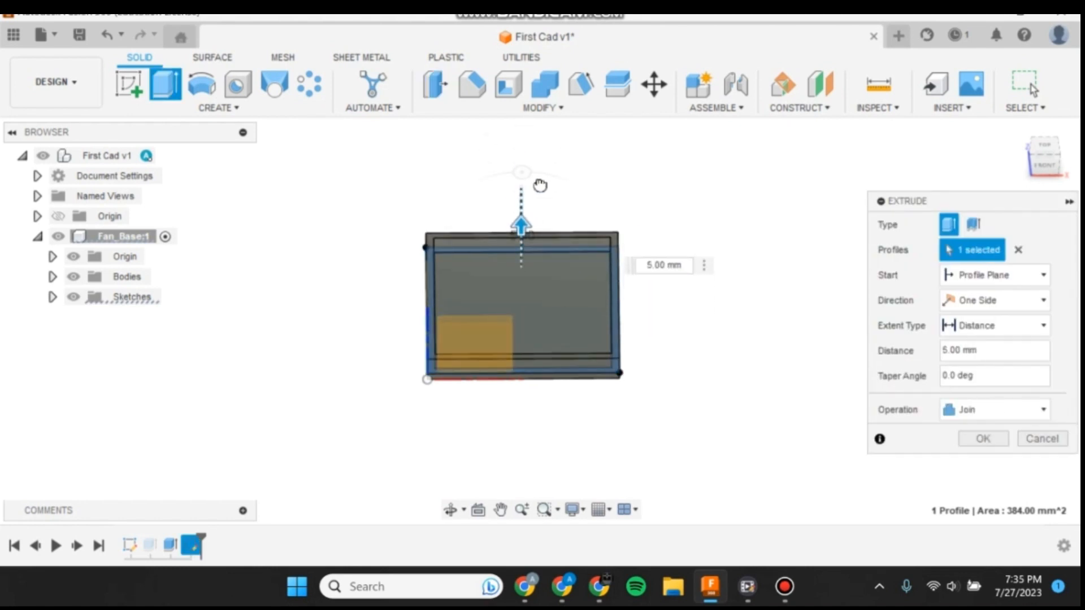
drag(540, 185, 542, 190)
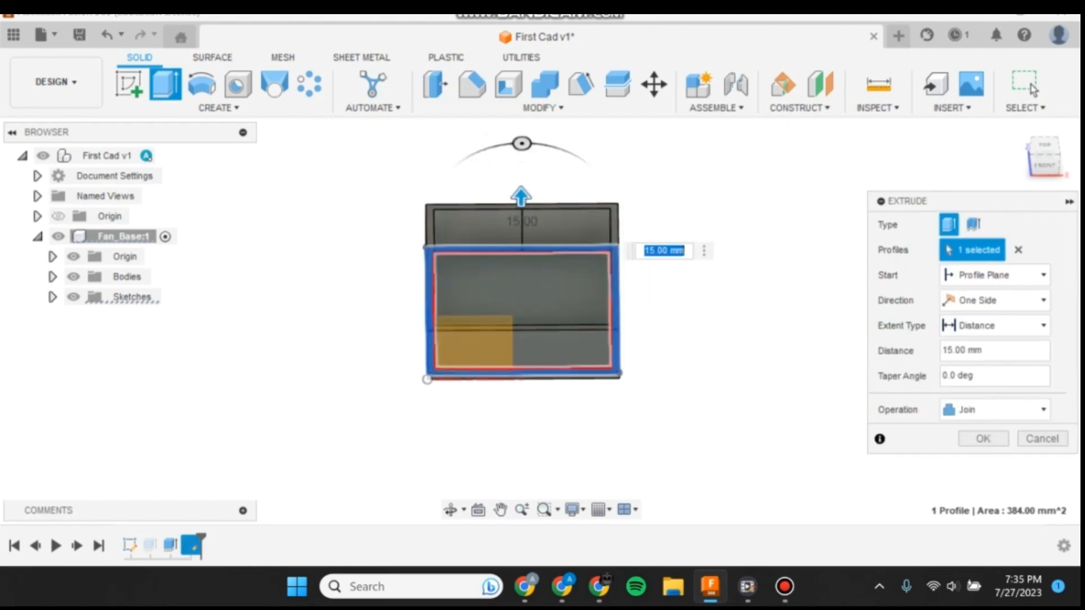
key(Return)
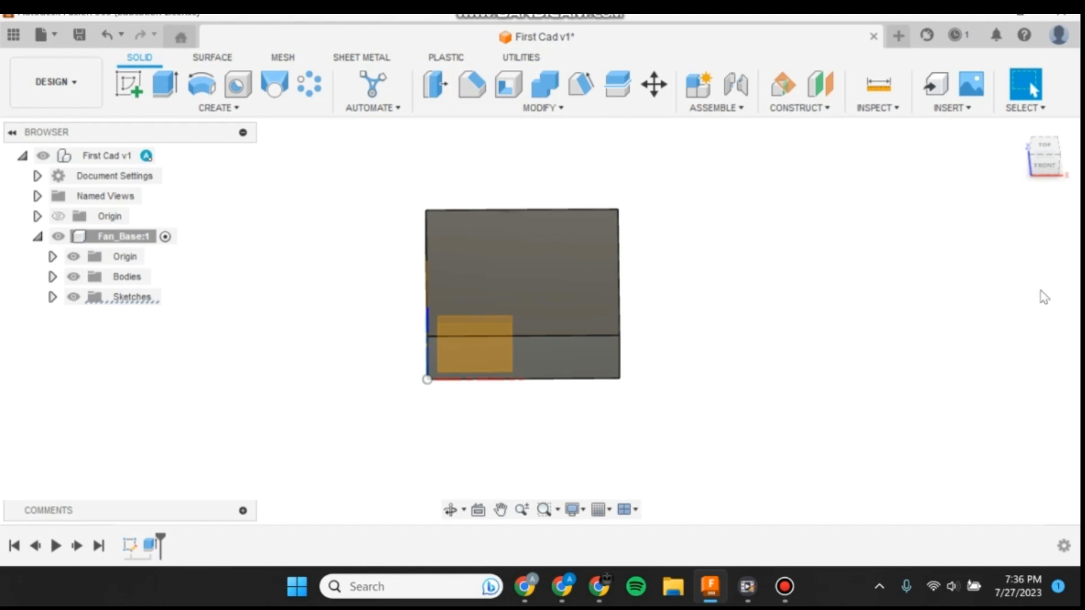
- Start a sketch on the base's top face and draw an inner rectangle about 39 mm wide and 41 mm high
click(553, 294)
right_click(553, 294)
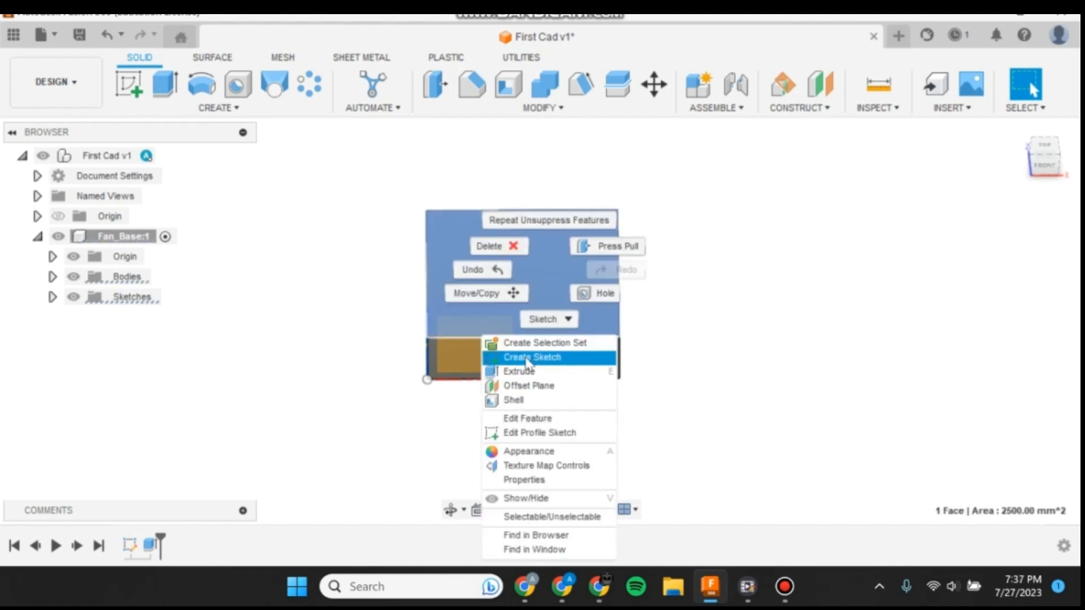
click(532, 358)
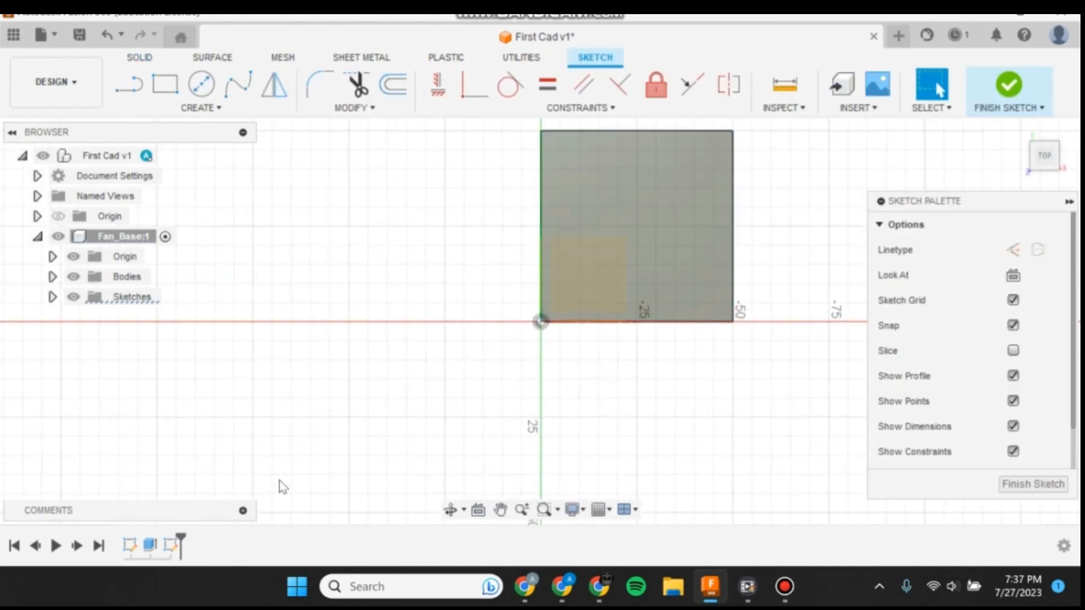
scroll(279, 489, down, 2)
scroll(637, 205, up, 2)
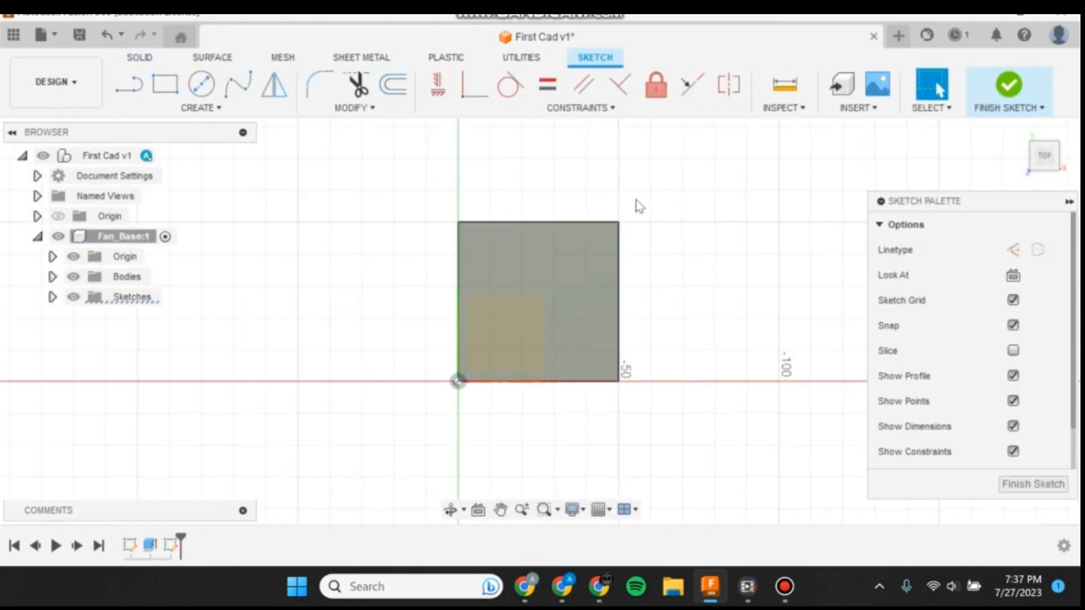
key(r)
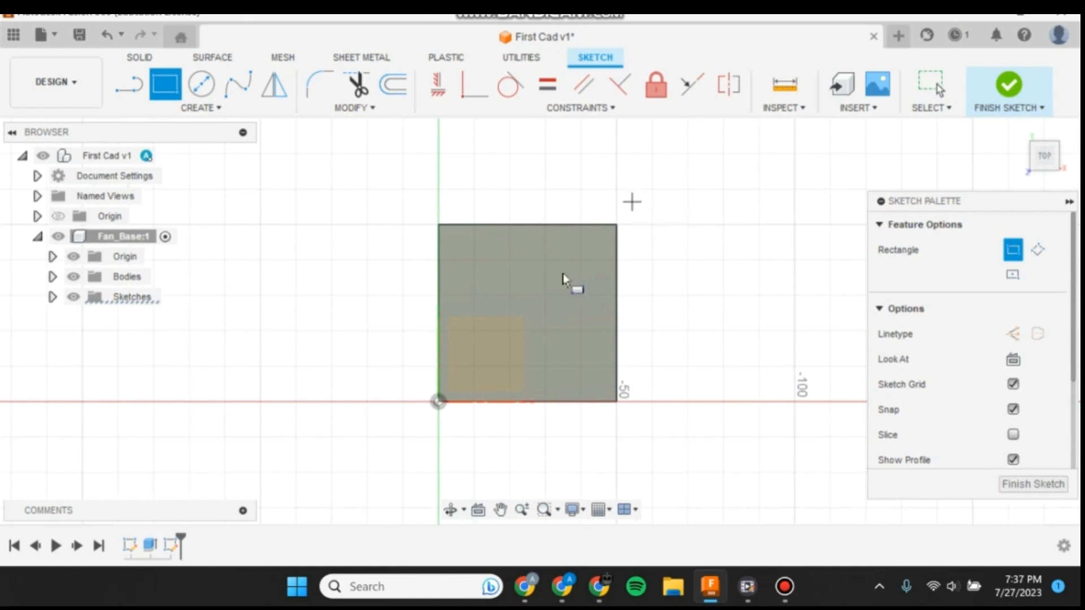
click(462, 384)
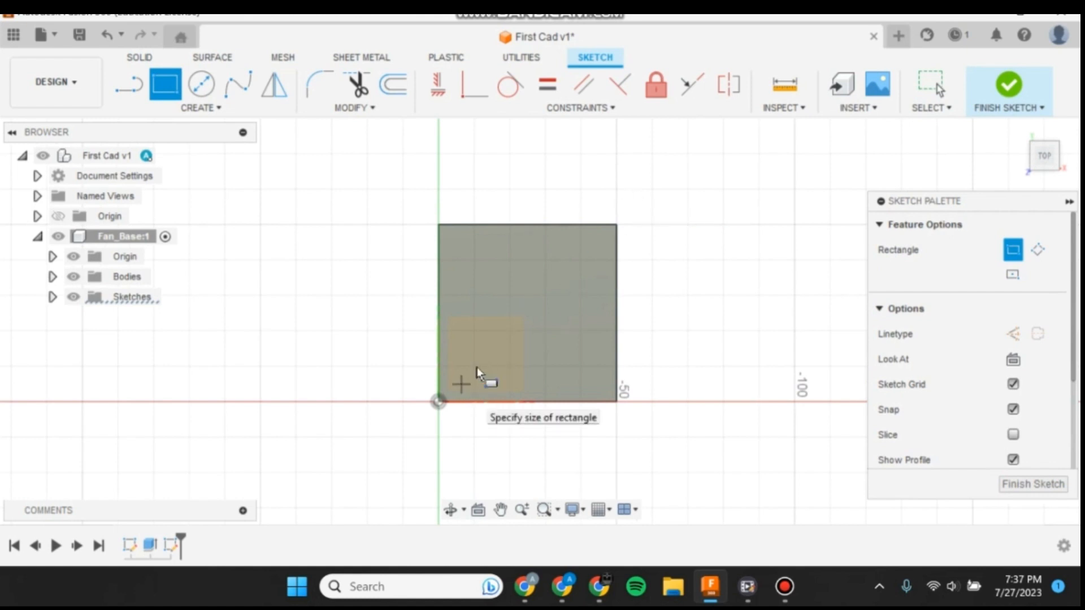
click(600, 239)
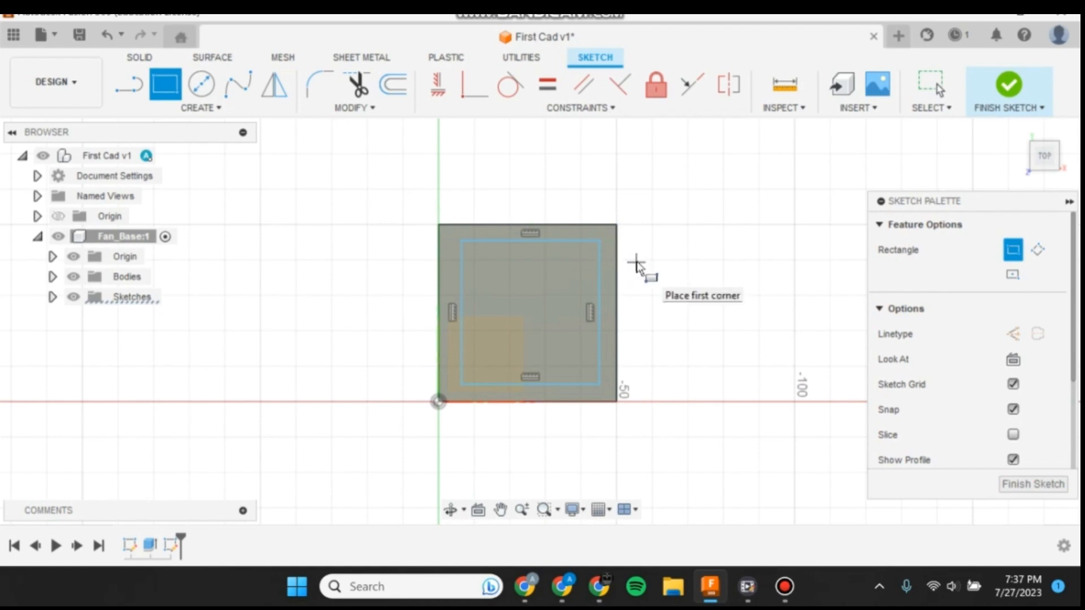
key(Escape)
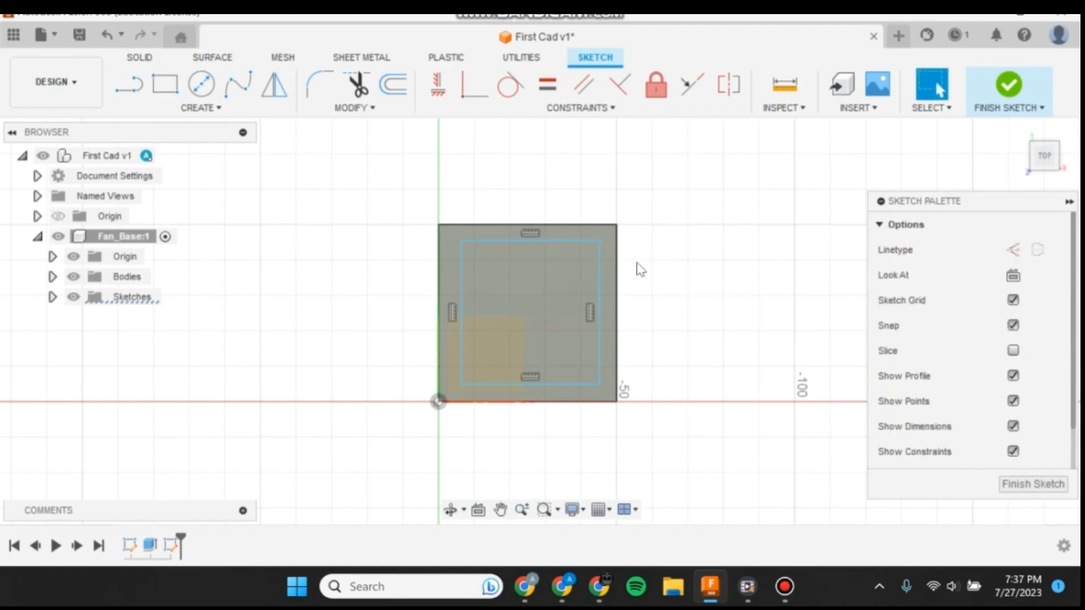
- Dimension the gap between the inner rectangle's upper edge and the base's upper edge as Base_Thi
key(d)
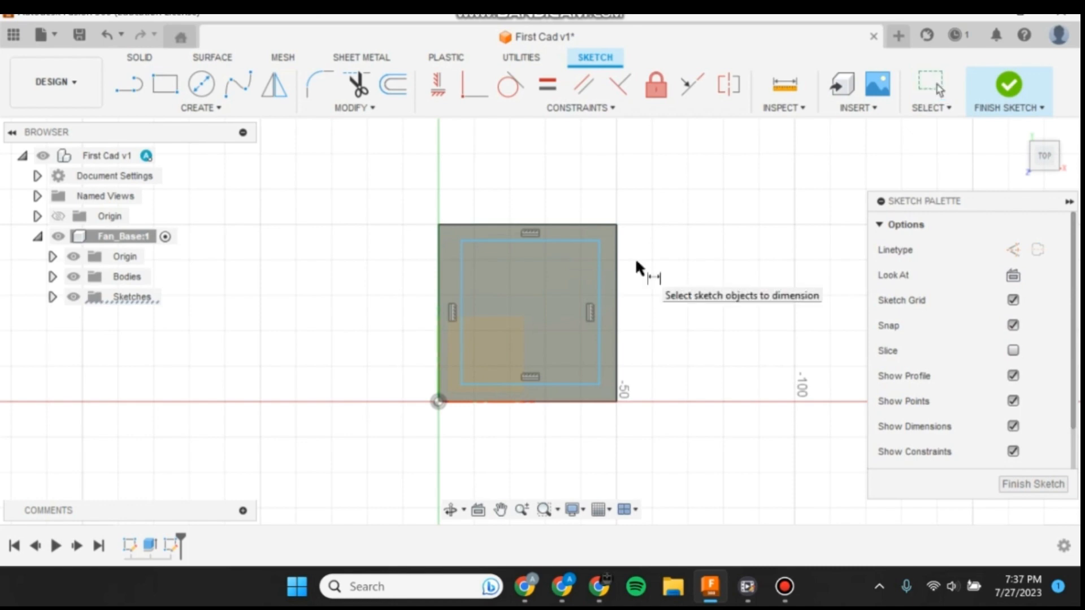
click(539, 240)
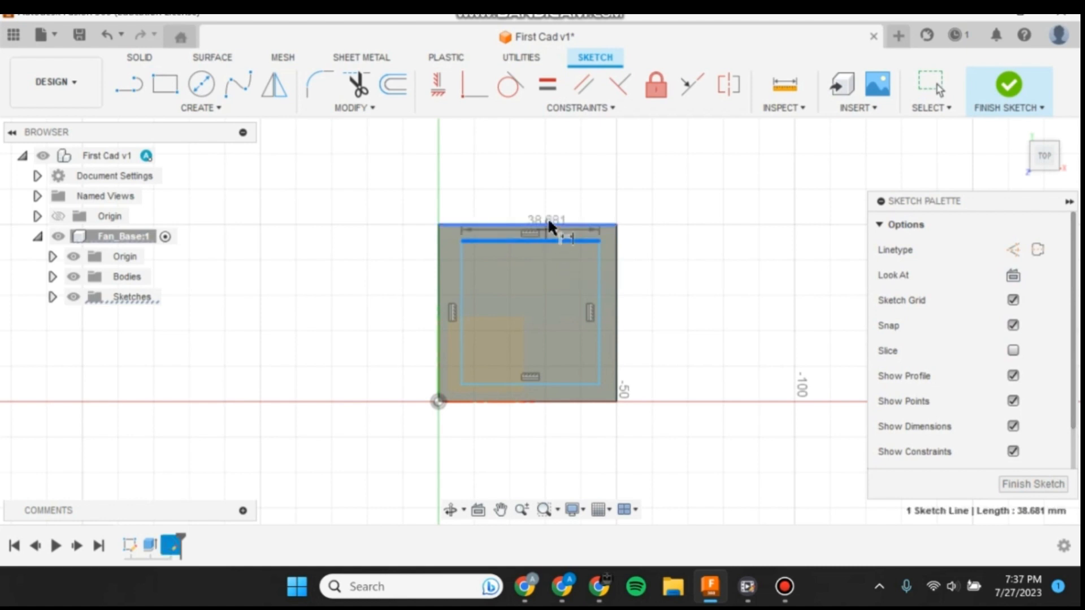
click(548, 225)
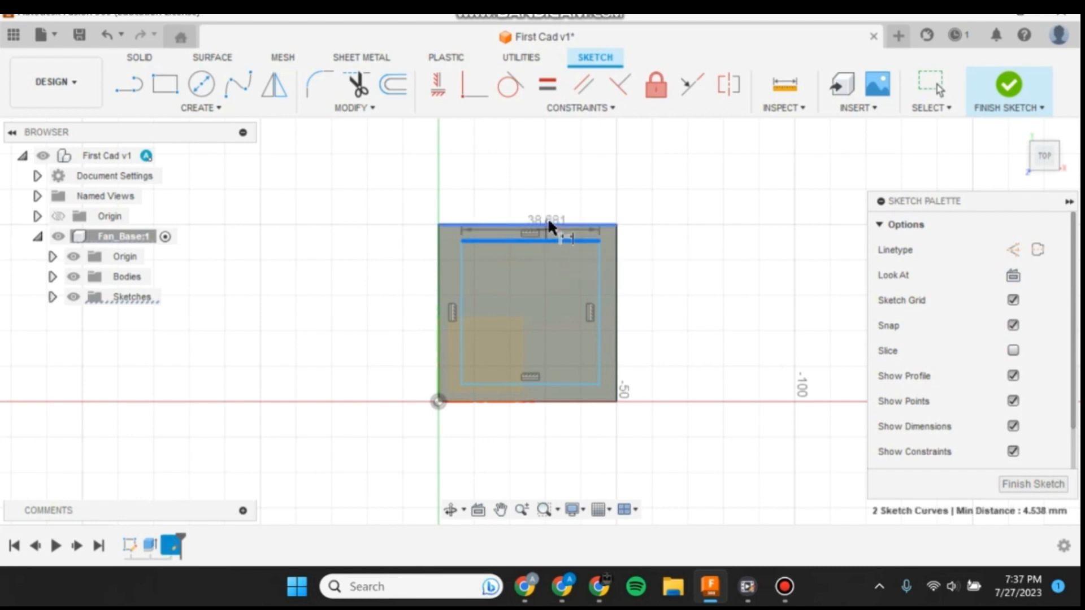
click(568, 167)
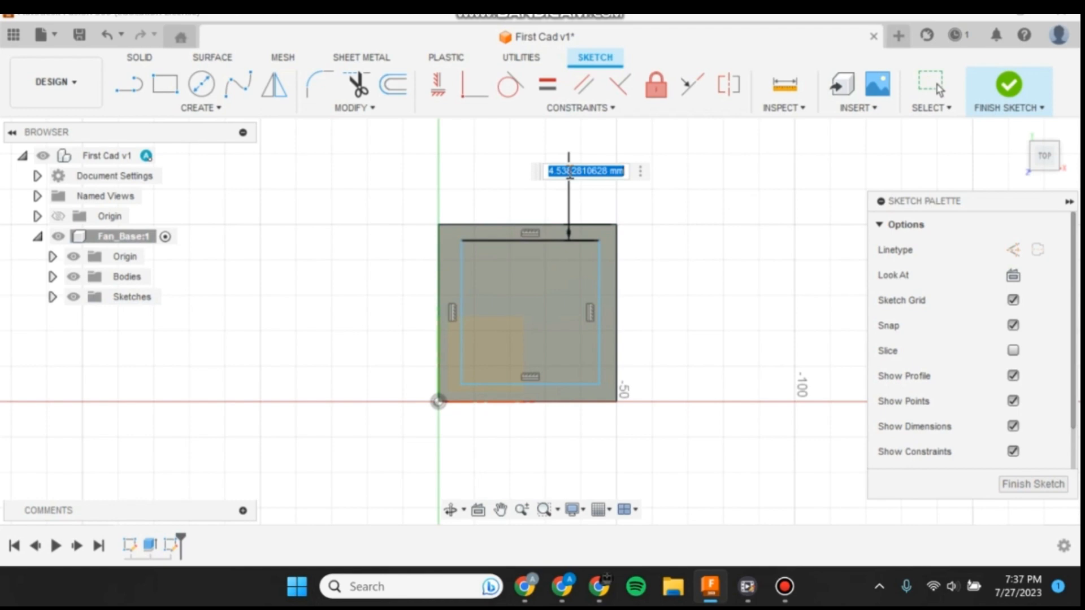
text(thi)
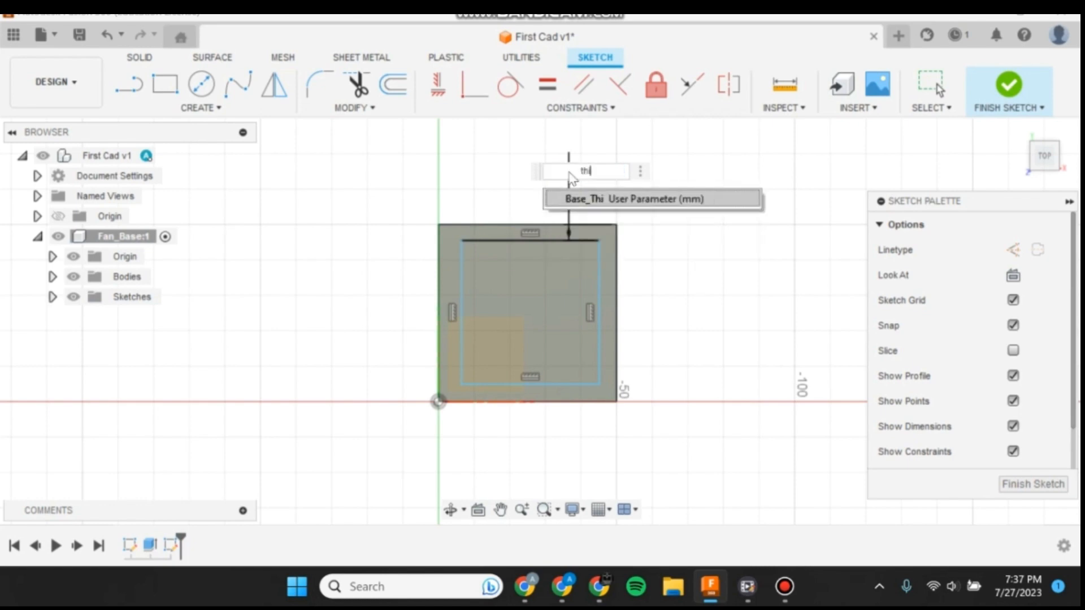
key(Return)
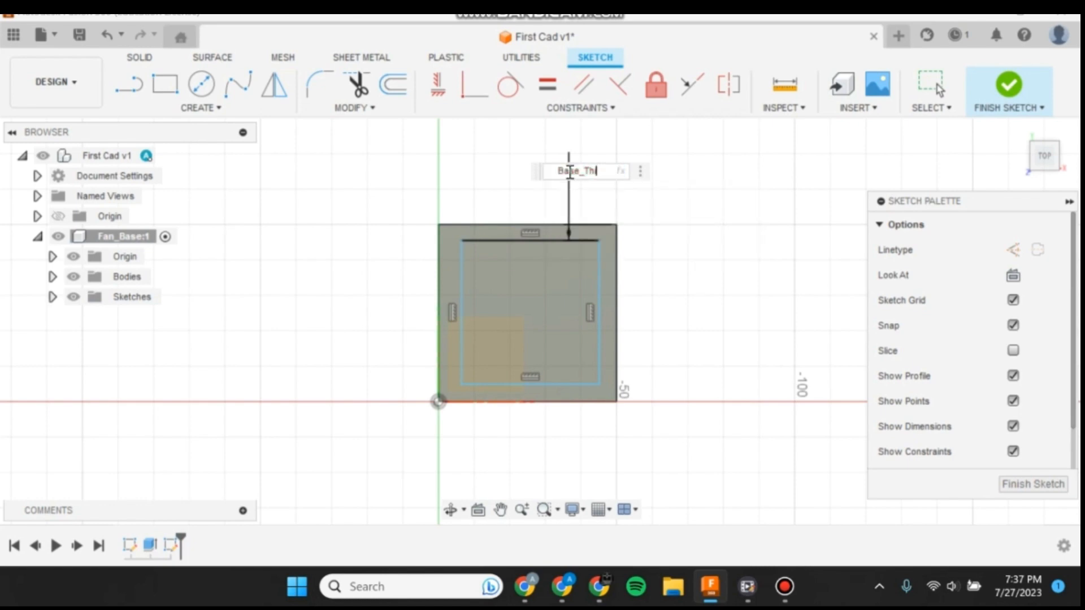
key(Return)
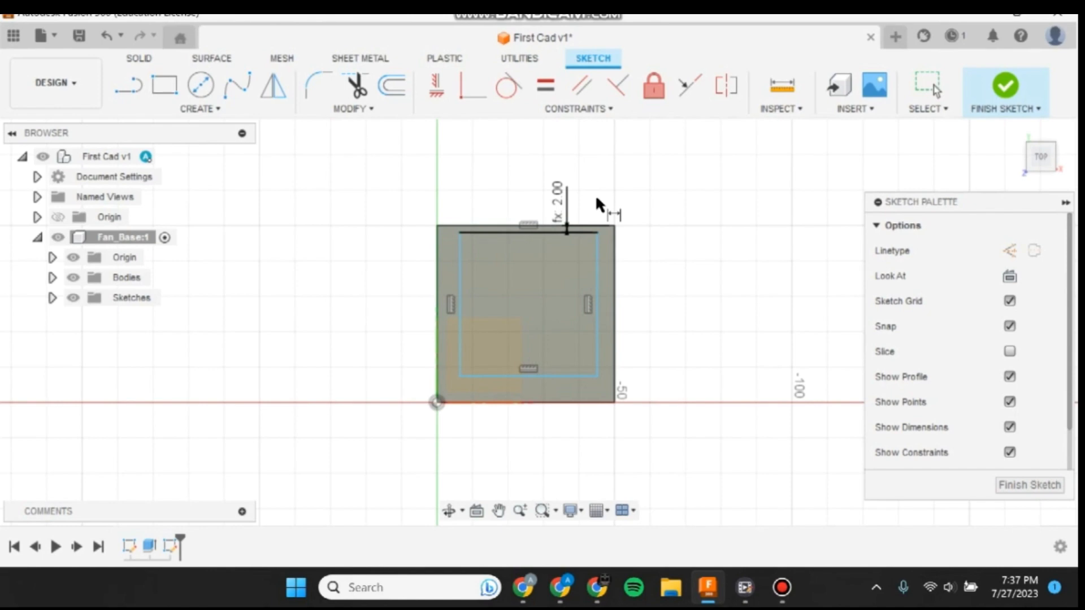
- Dimension the gap between the inner rectangle's right edge and the base's right edge as Base_Thi
click(599, 253)
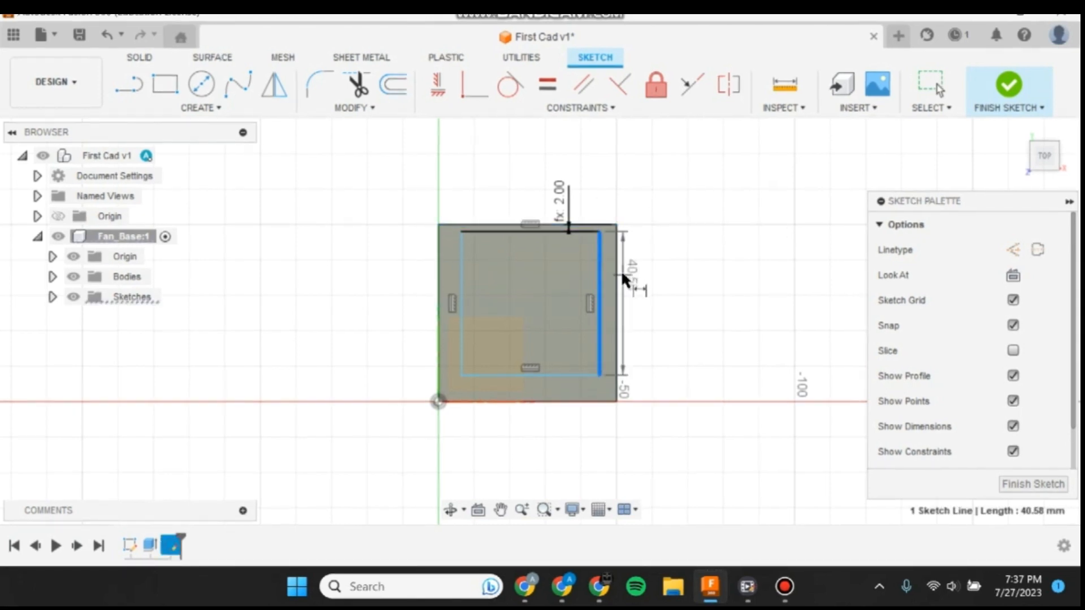
click(616, 273)
click(671, 271)
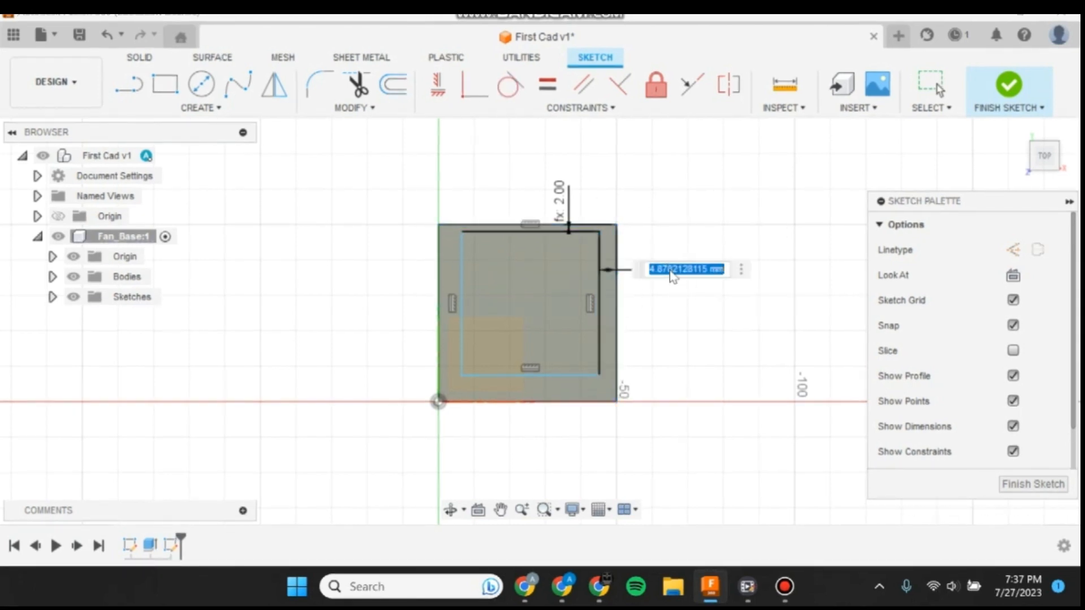
text(Base_Thk)
key(Return)
key(Return)
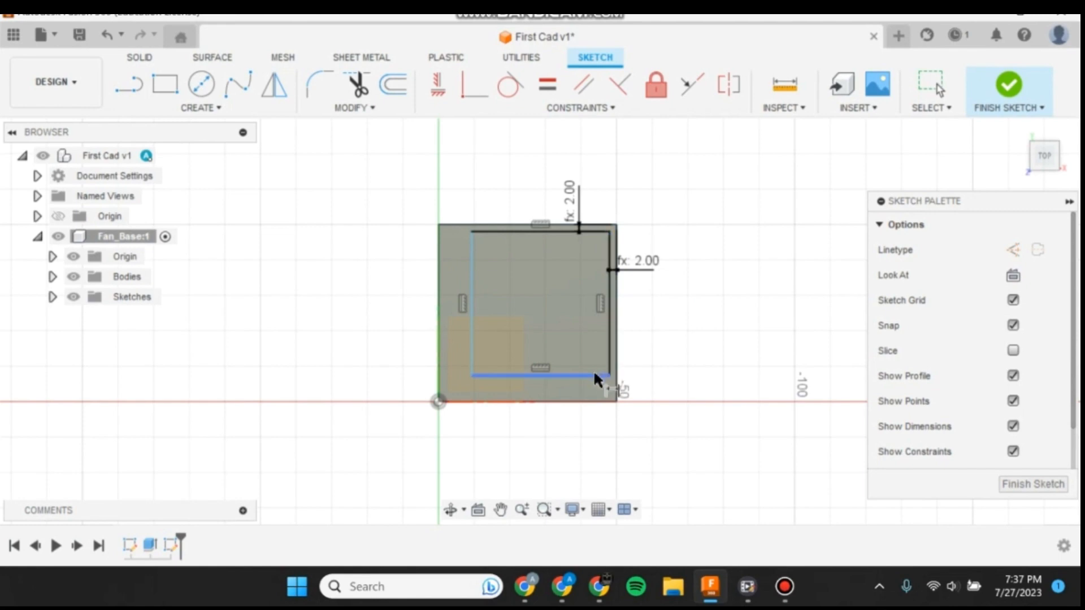
- Dimension the gap between the inner rectangle's lower edge and the base's lower edge as Base_Thi
click(595, 376)
click(594, 402)
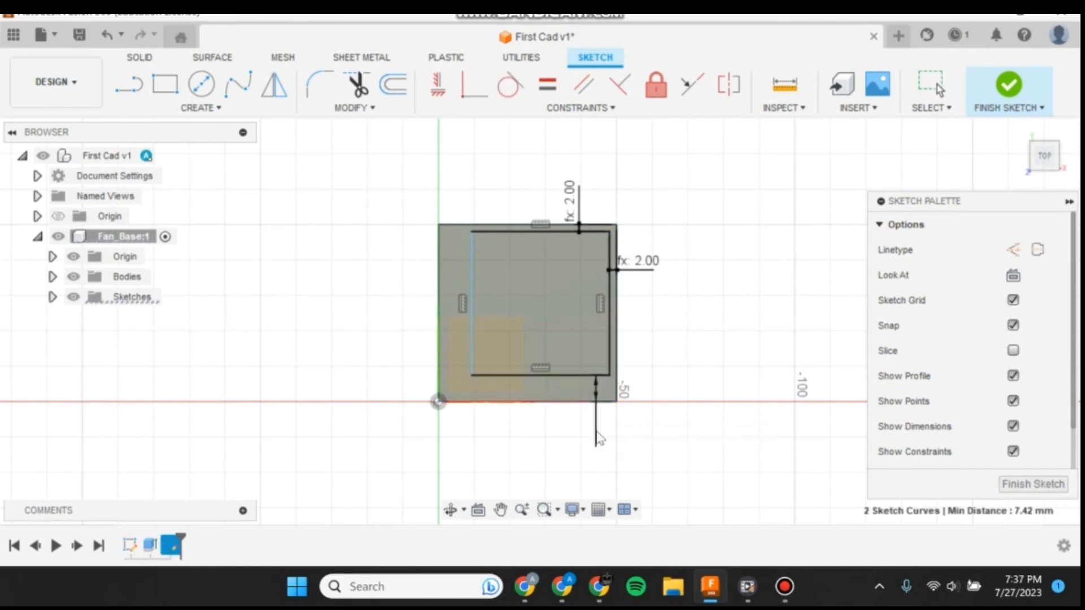
click(600, 438)
text(Base_Th)
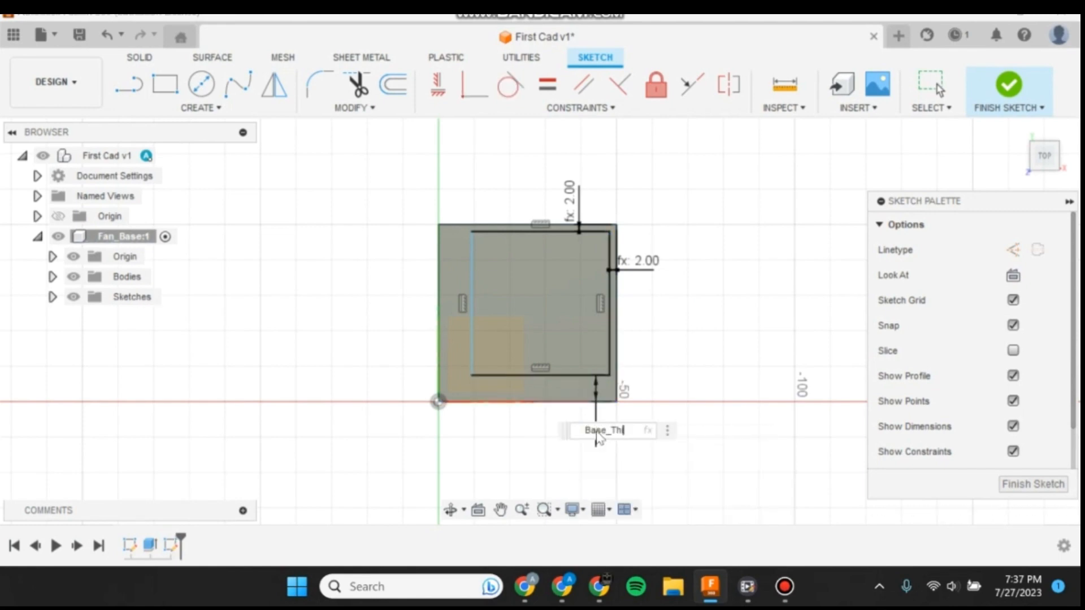
text(k)
key(Return)
- Dimension the gap between the inner rectangle's left edge and the base's left edge as Base_Thi
click(470, 335)
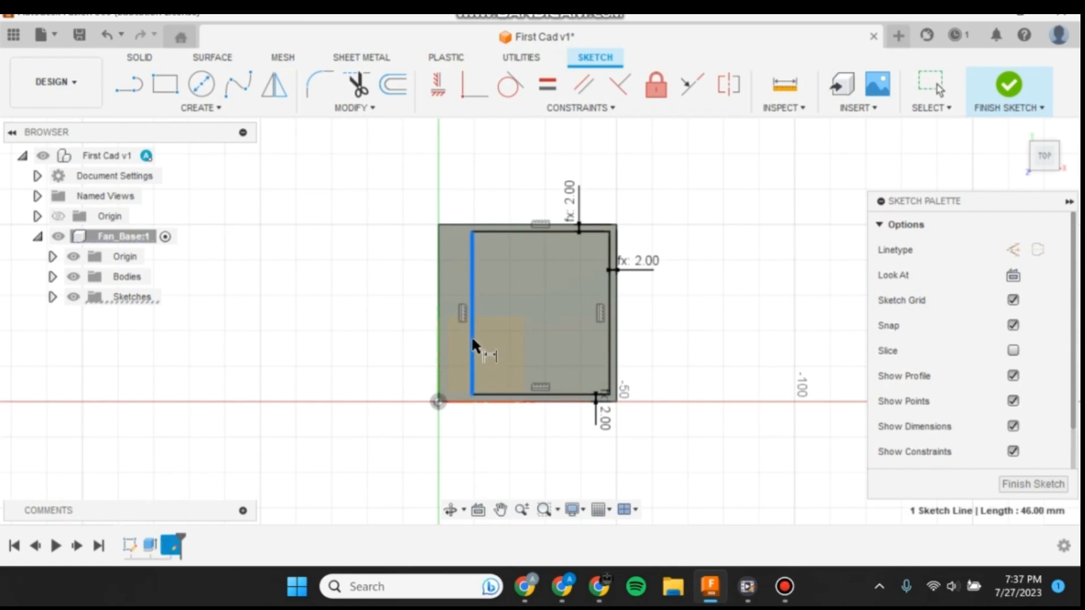
click(439, 342)
click(373, 309)
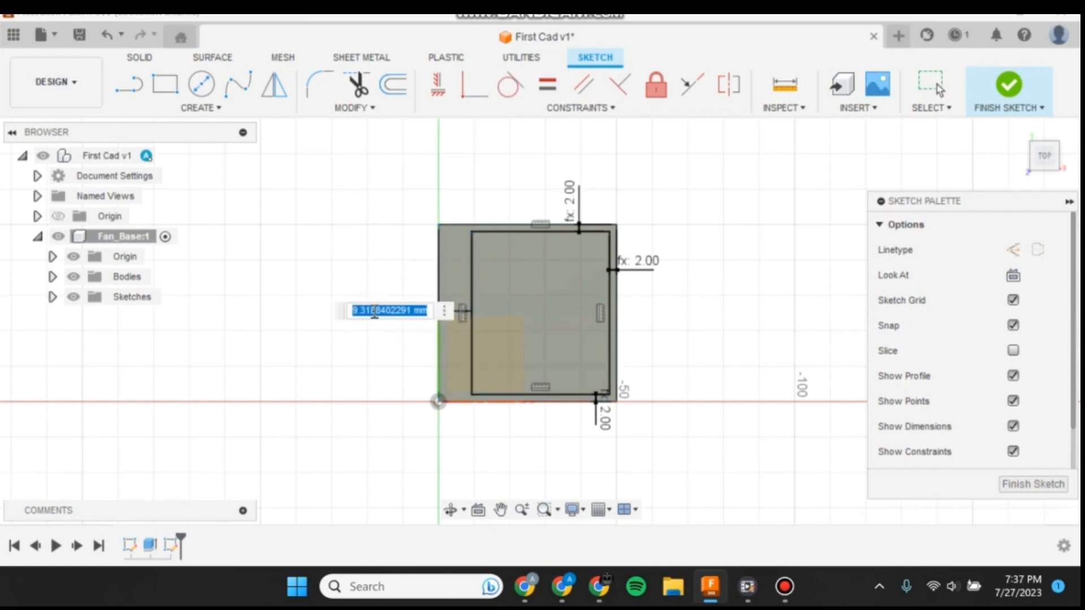
text(thi)
key(Return)
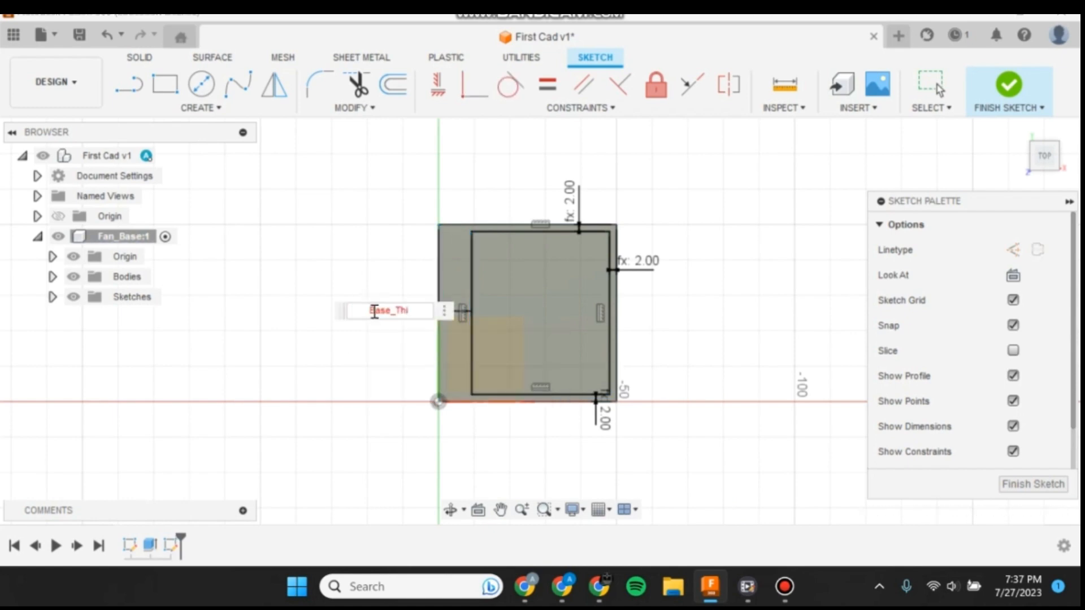
key(Return)
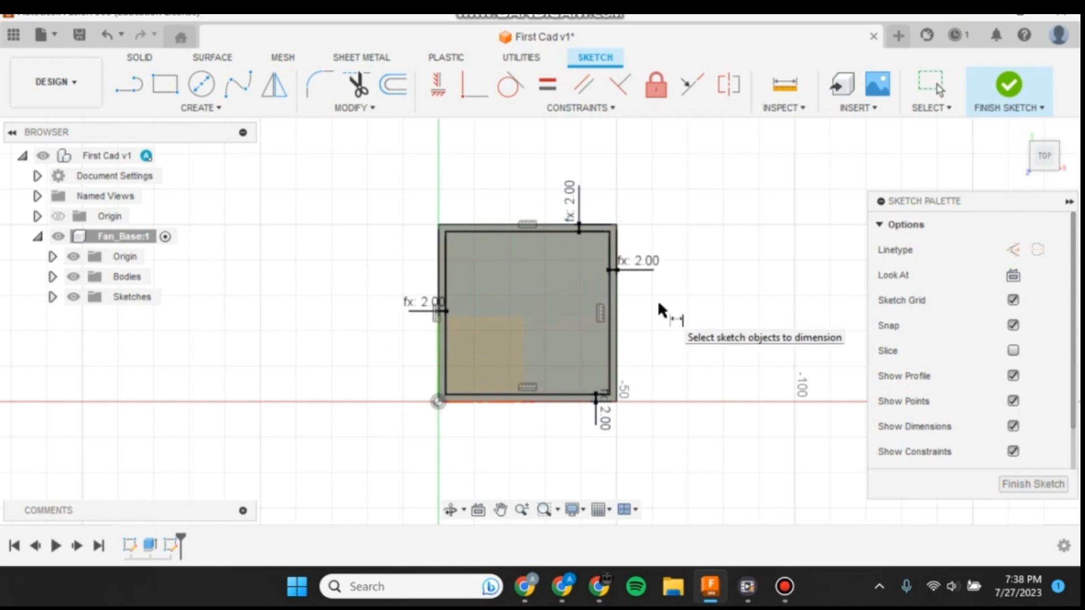
key(Escape)
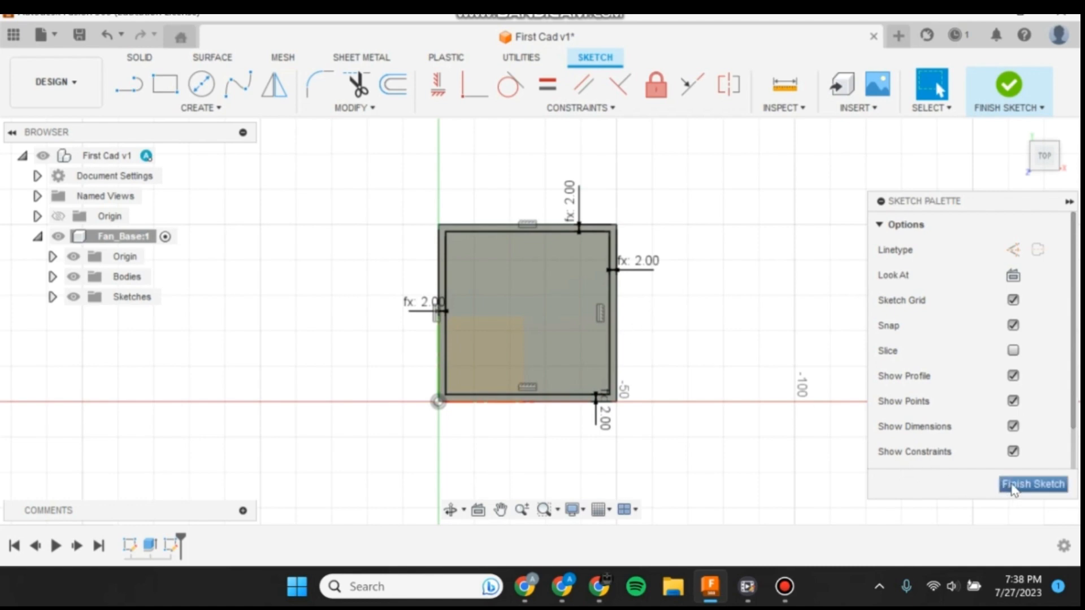
- Finish the sketch and set up a cut of the inner square profile with extent To Object, ending at the base's bottom face
click(1012, 486)
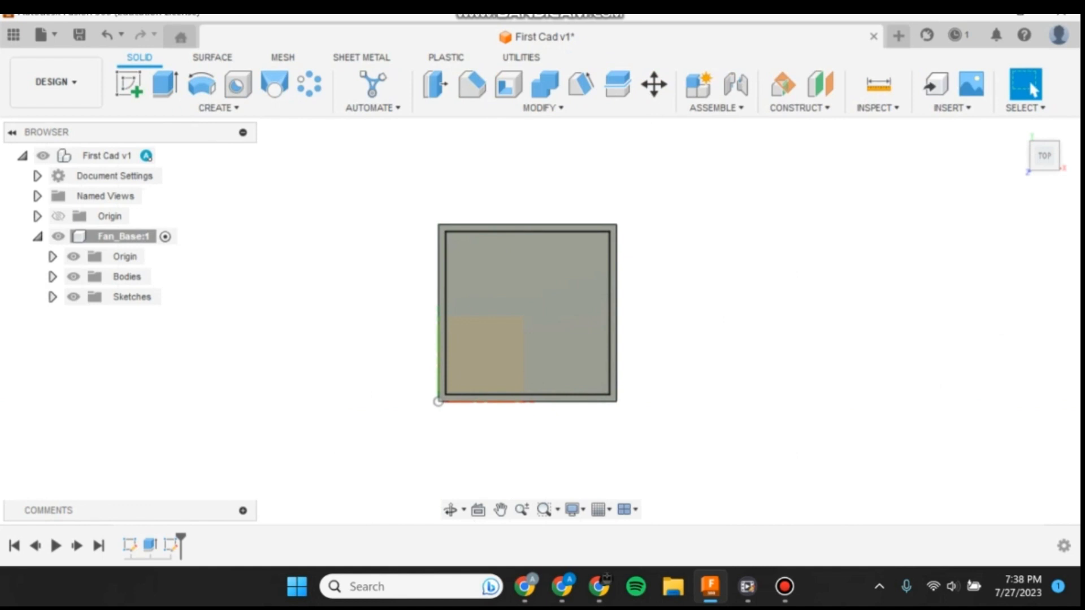
key(q)
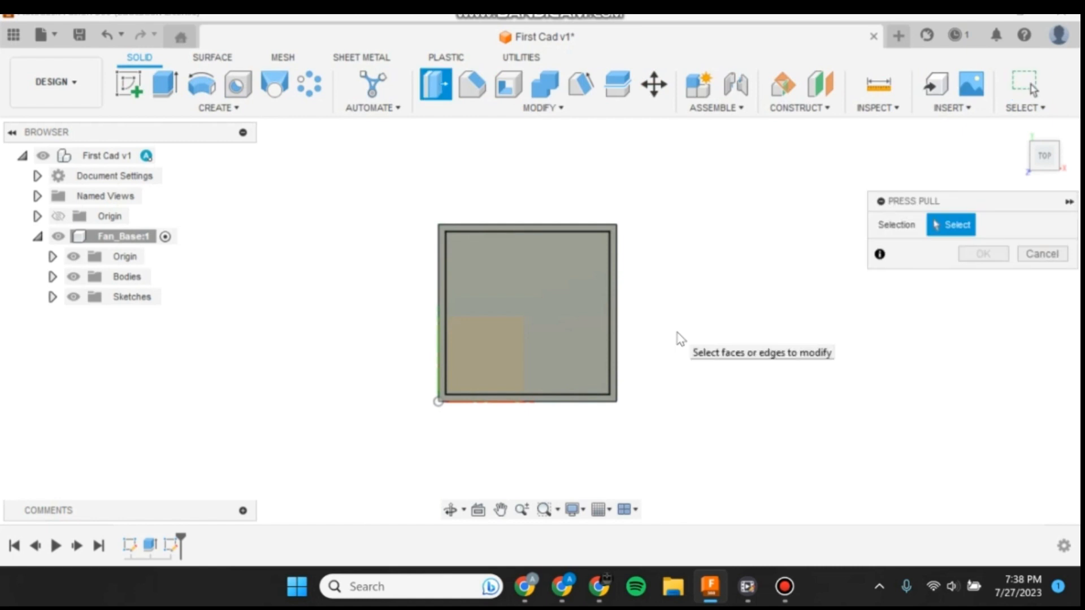
click(530, 303)
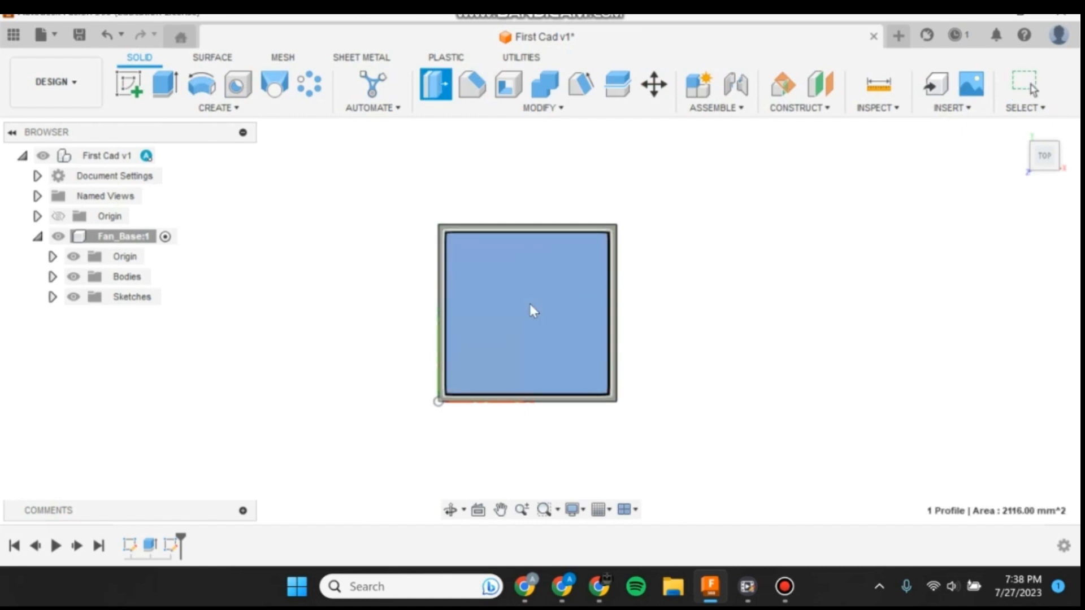
drag(1035, 160, 1036, 115)
drag(526, 305, 528, 346)
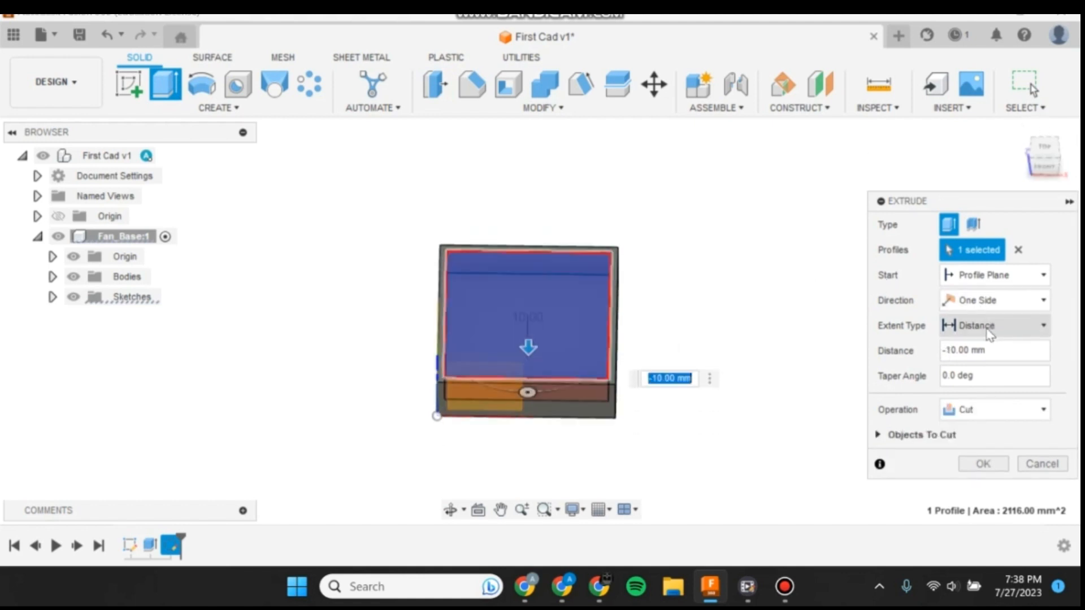
click(989, 330)
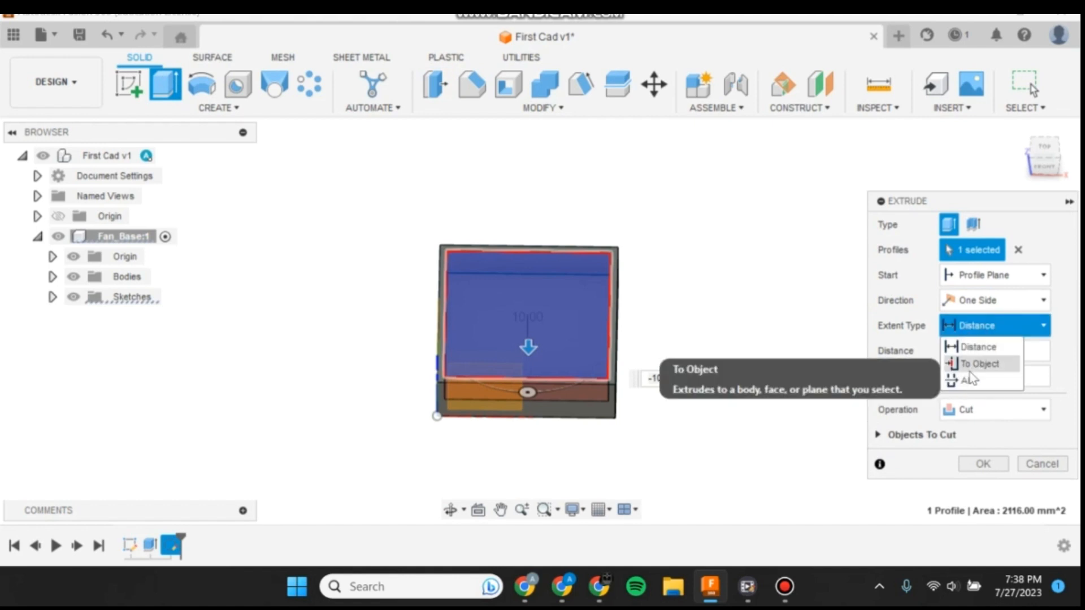
click(970, 367)
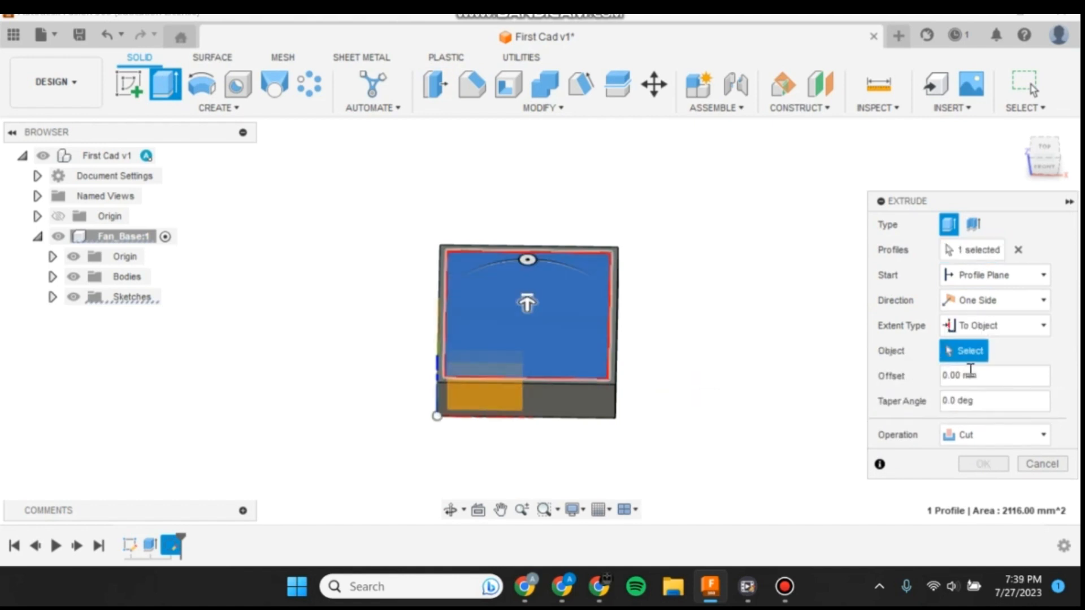
click(1044, 169)
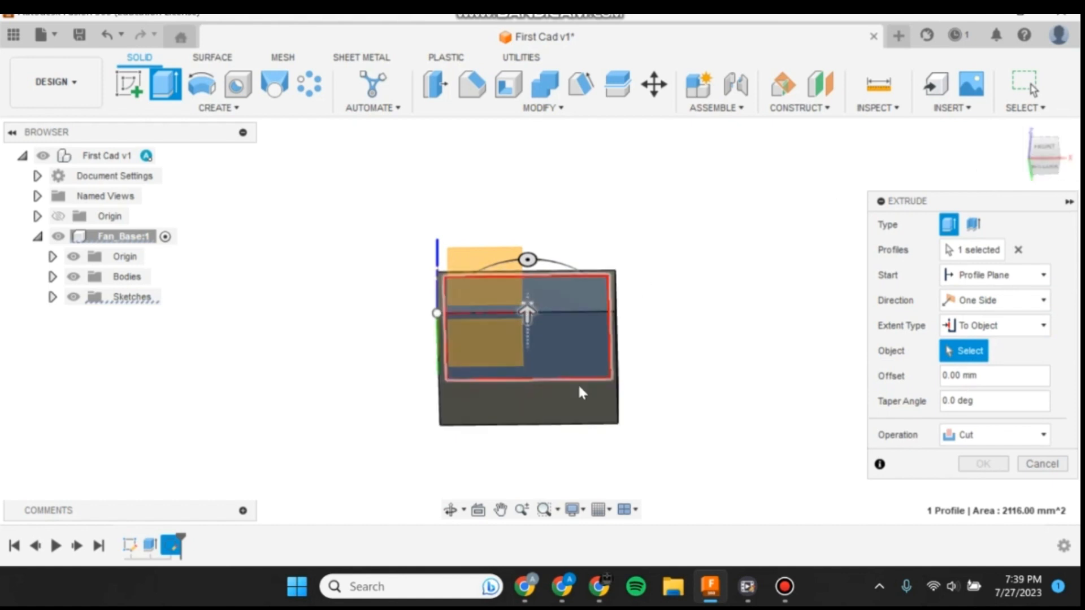
click(548, 372)
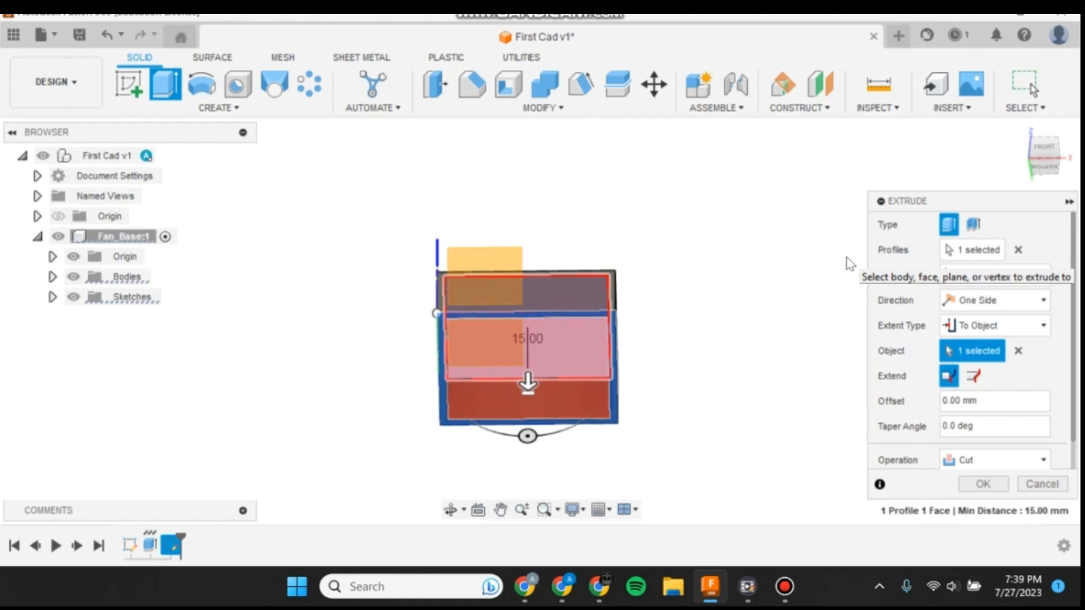
- Set the cut's offset from the bottom face to -Base_Thi and complete the cut, leaving a floor in the box
mouse_move(1048, 158)
mouse_down()
mouse_move(1040, 204)
mouse_move(1049, 164)
mouse_up()
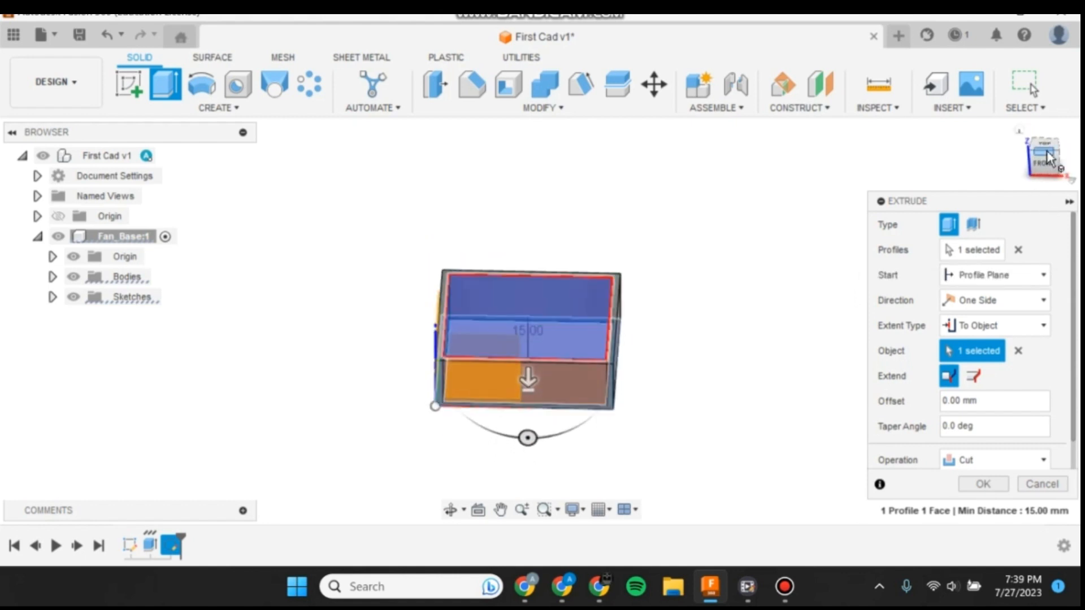
drag(984, 404, 938, 412)
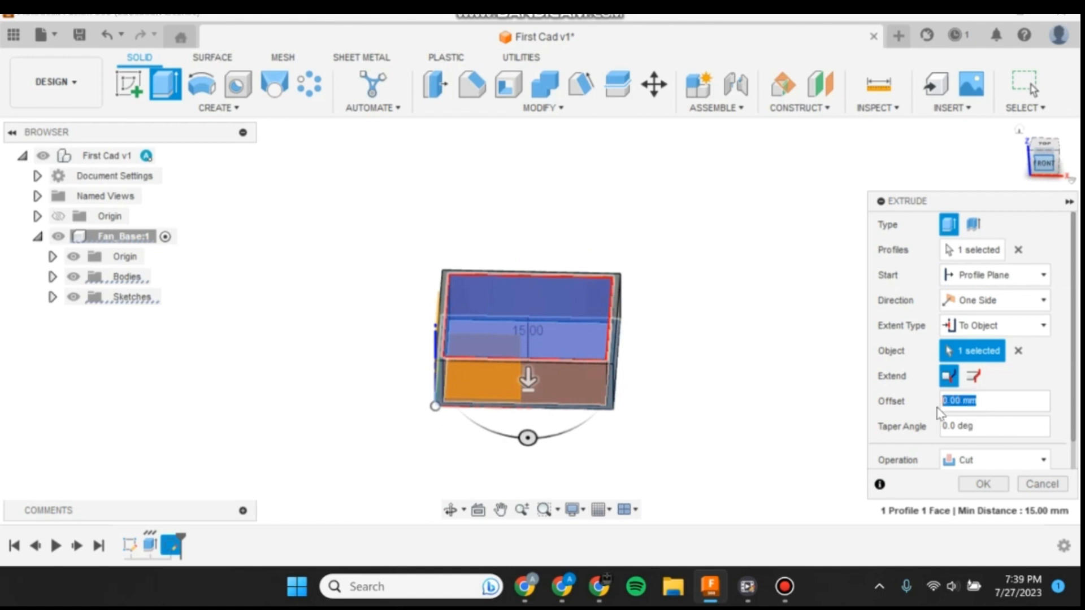
text(-Base)
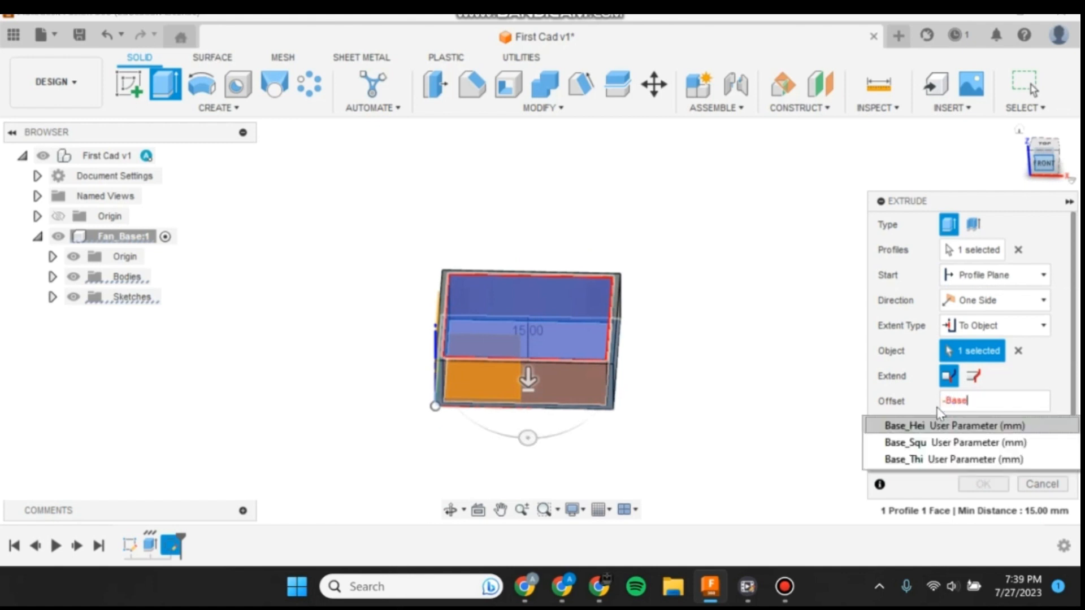
key(Down)
key(Down)
key(Return)
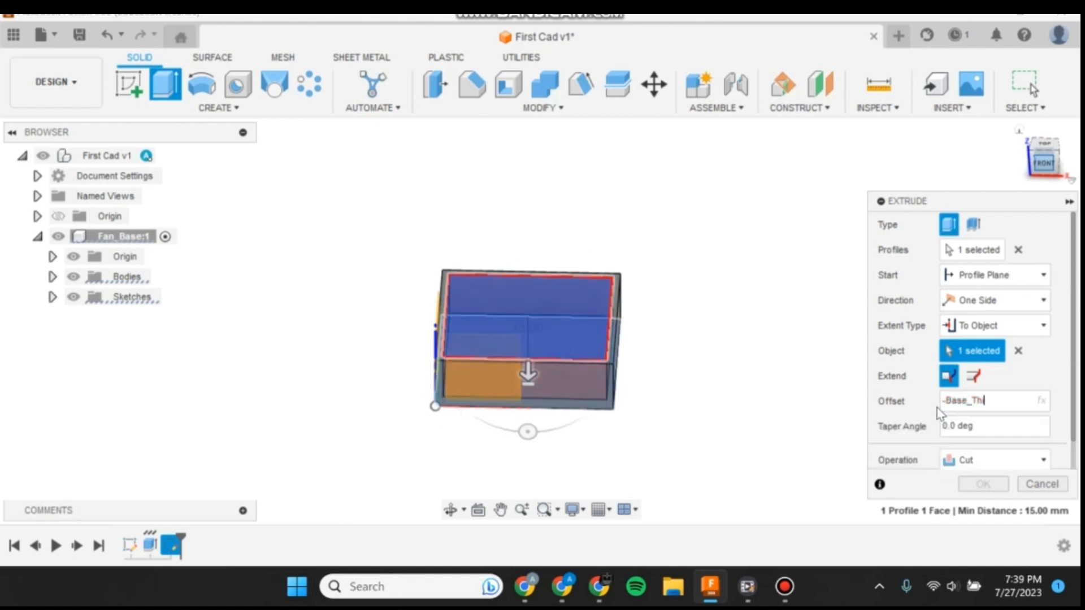
key(Return)
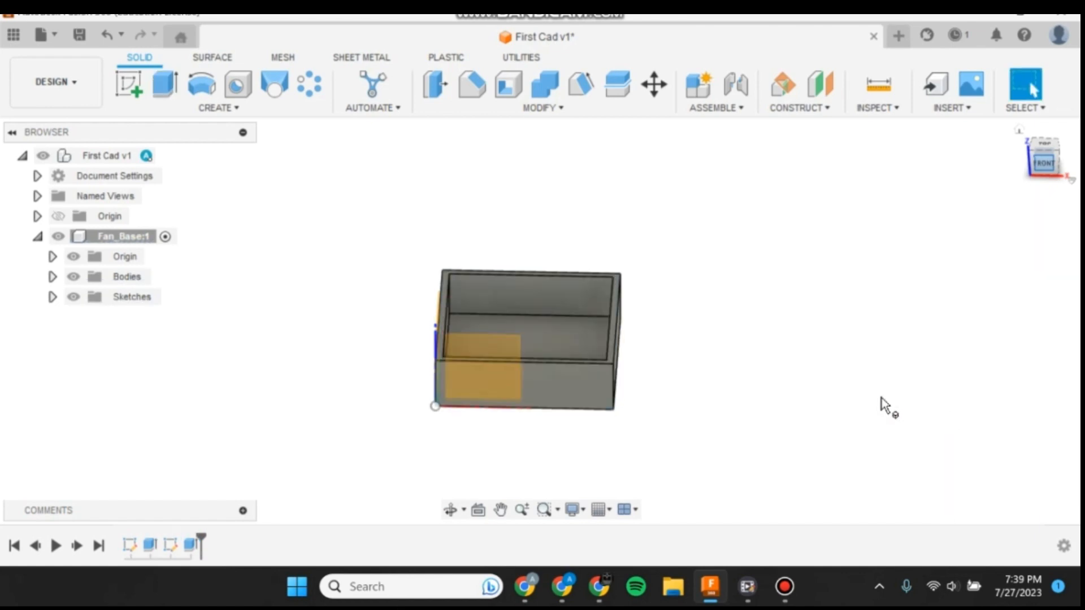
scroll(523, 315, up, 2)
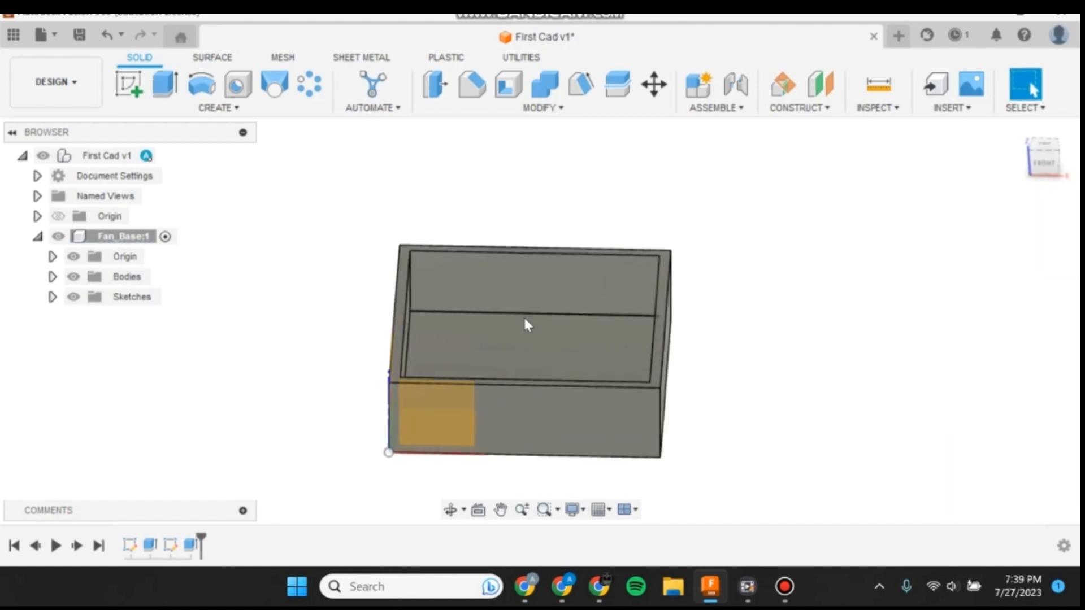
click(1046, 159)
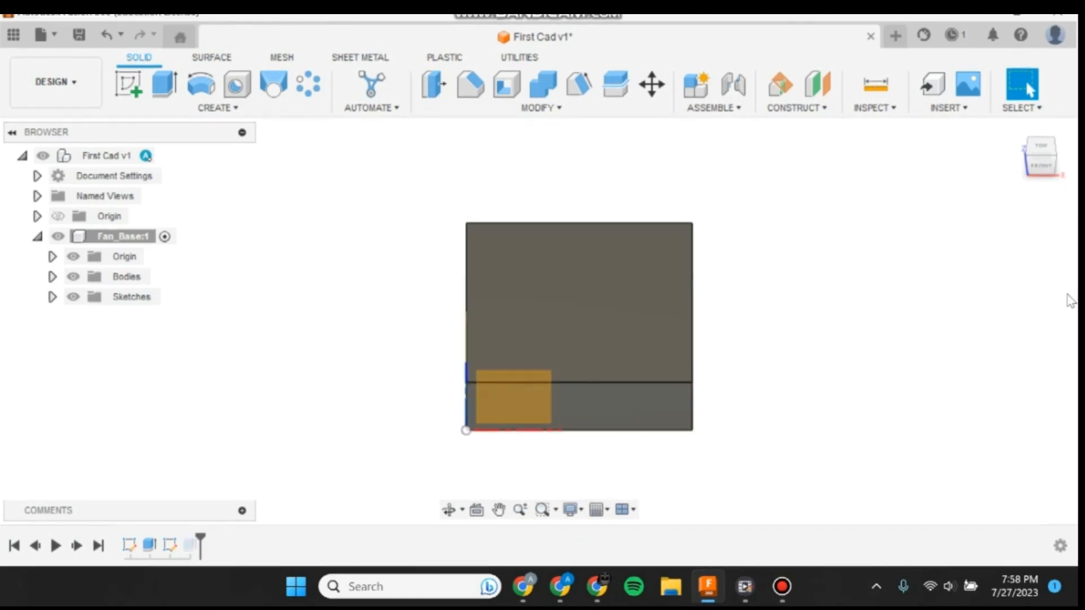
- Shell the solid base inward from its top face with an inside thickness of Base_Thi
click(507, 85)
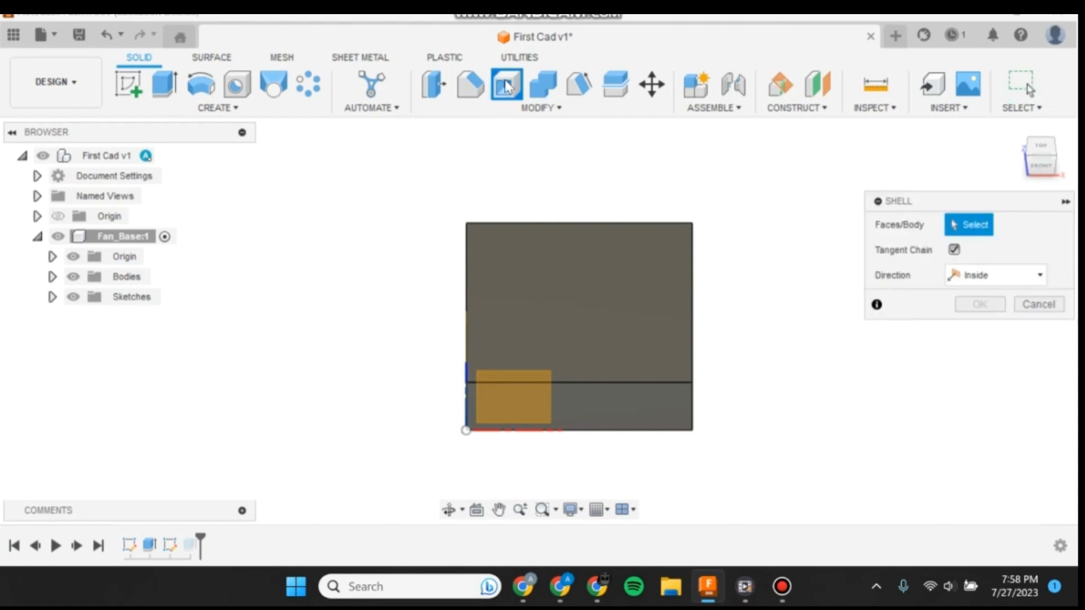
click(577, 278)
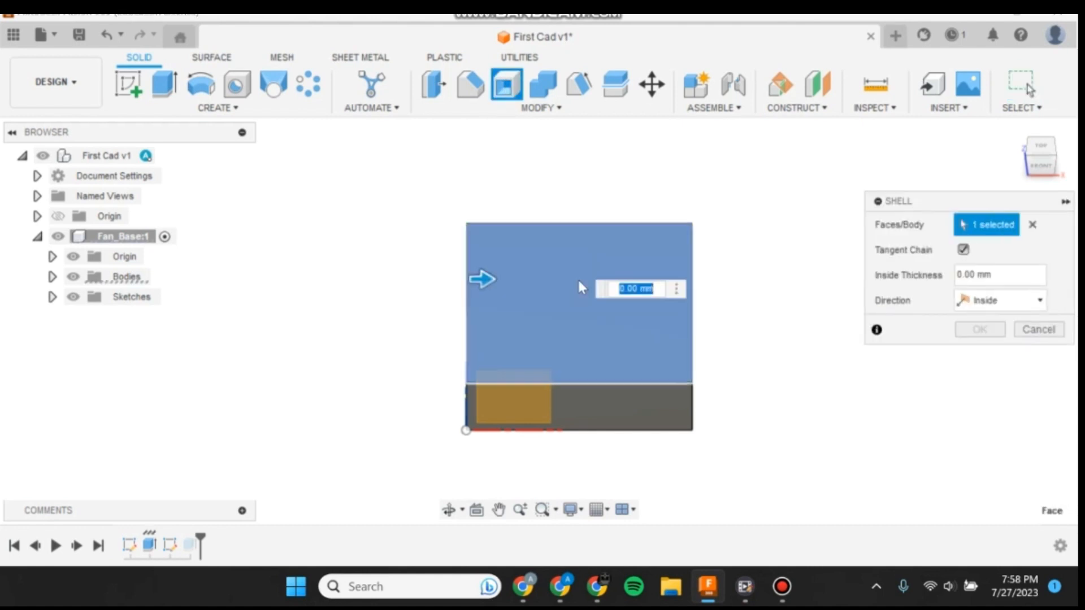
text(thi)
key(Return)
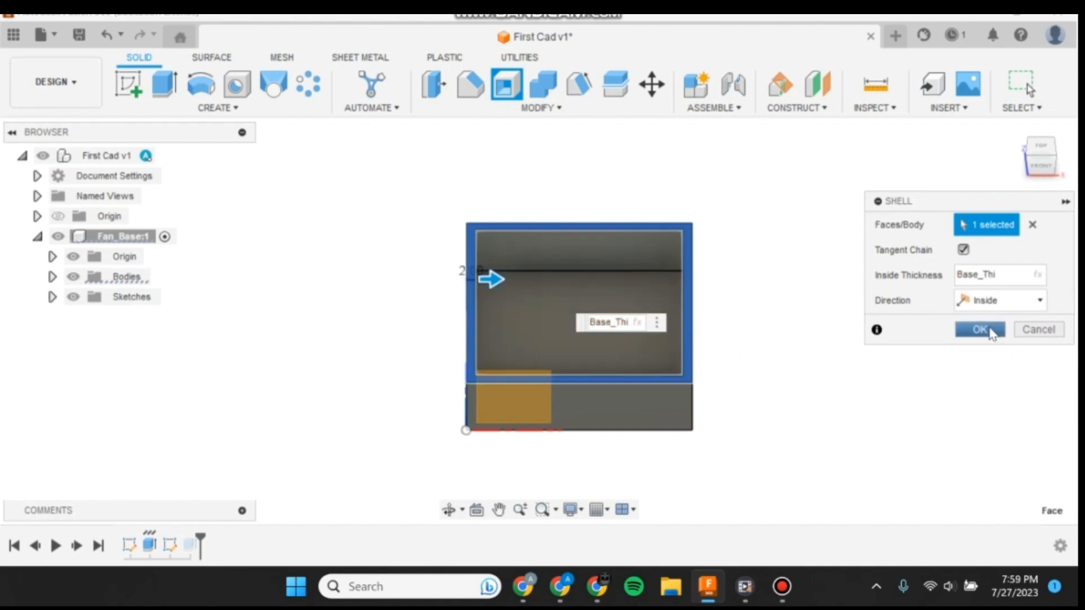
click(986, 330)
drag(1060, 153, 1053, 234)
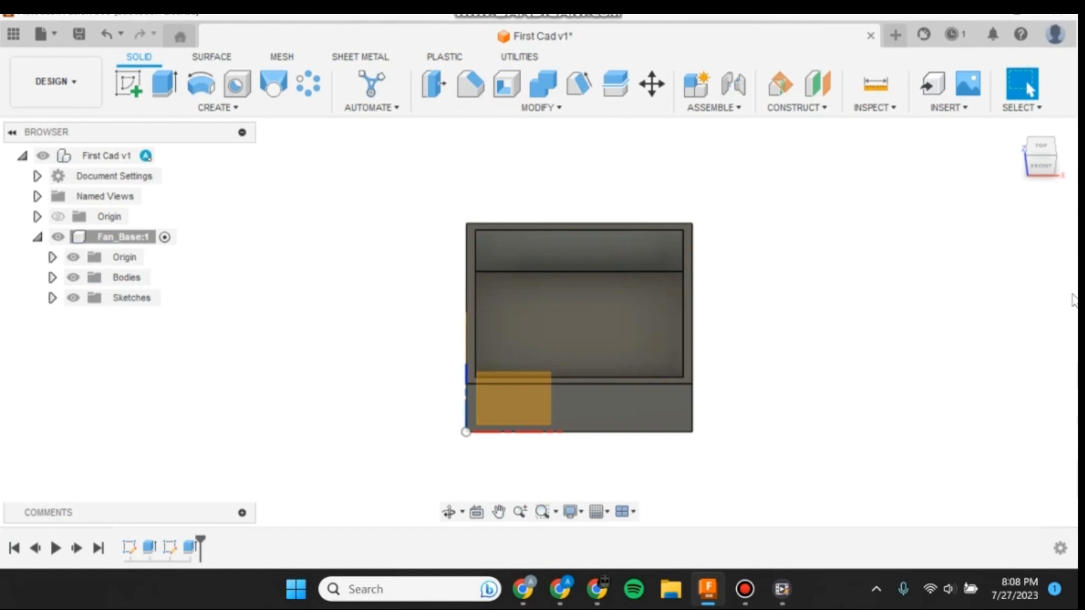
- Save a new version of the design and create an internal standard component named Fan under the top-level First Cad assembly
key(ctrl+s)
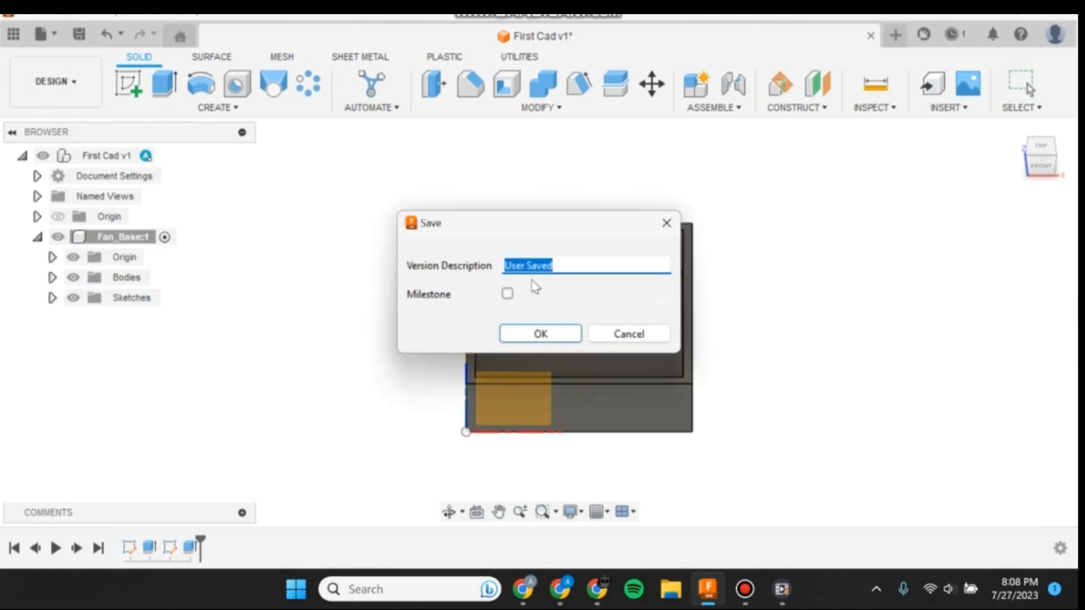
click(529, 335)
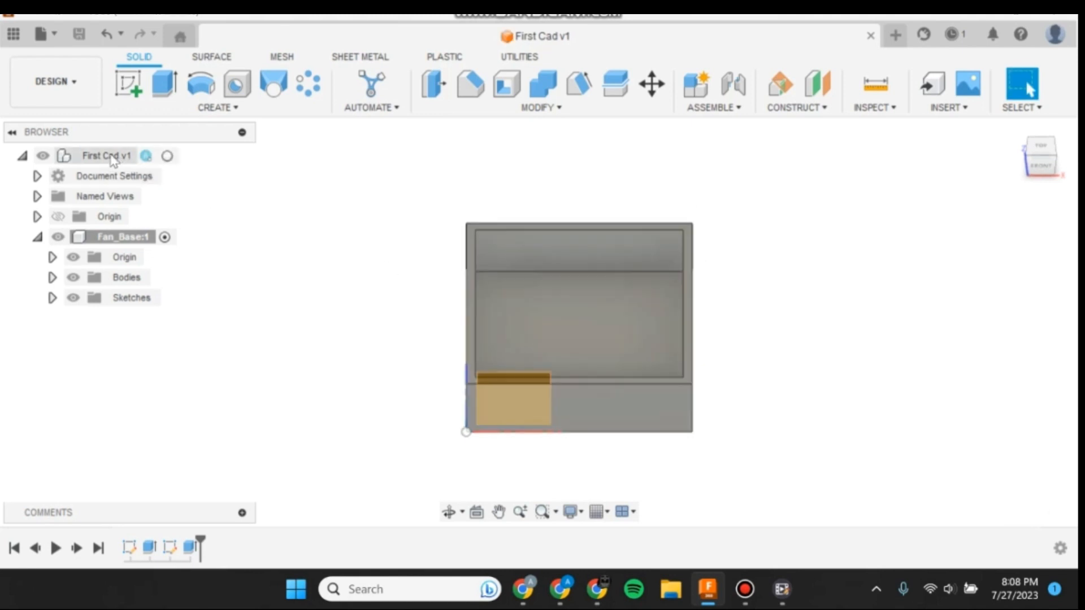
right_click(112, 160)
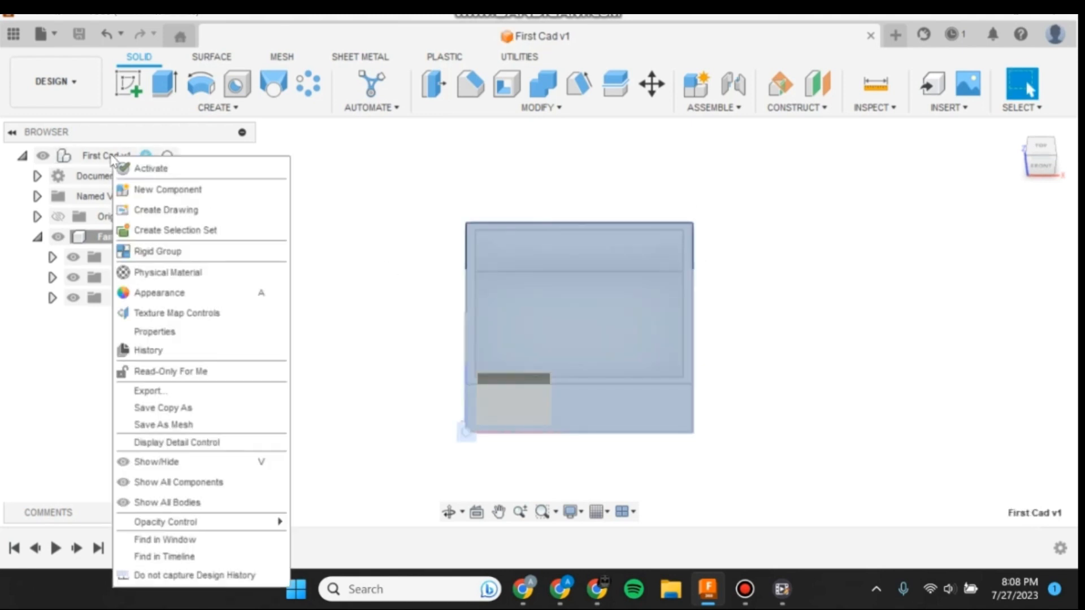
click(168, 192)
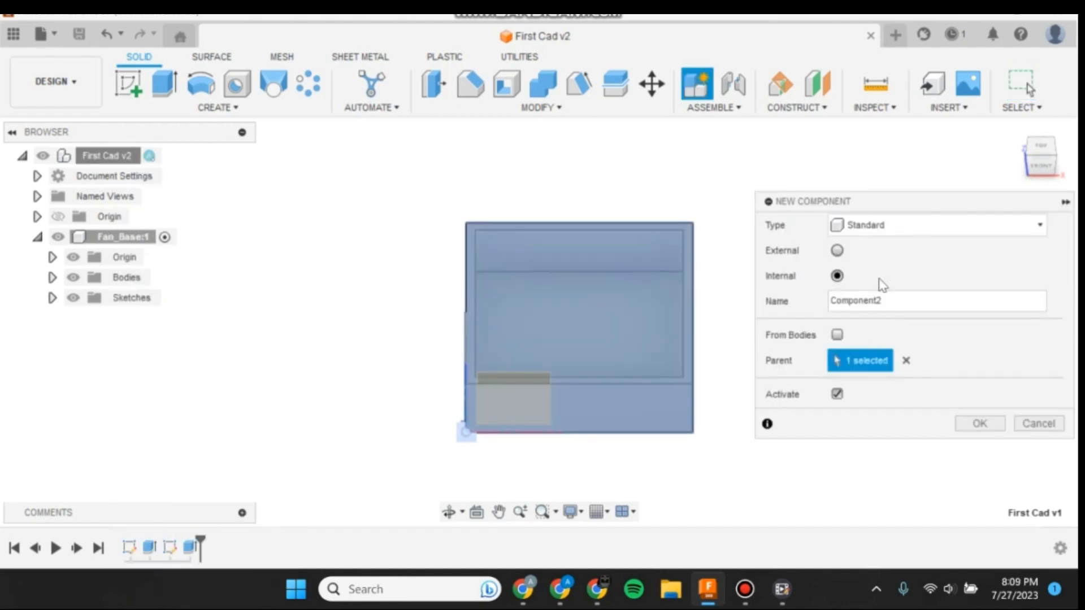
drag(891, 300, 761, 298)
text(Fan)
click(978, 424)
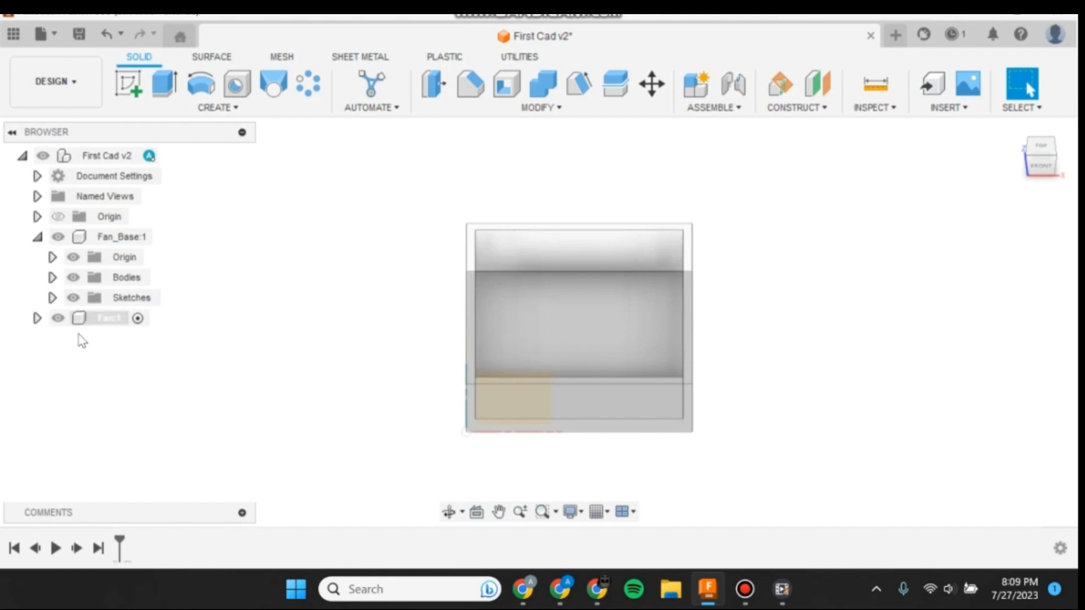
- Hide the Fan_Base component's origin and show the origin of the active Fan component
click(73, 257)
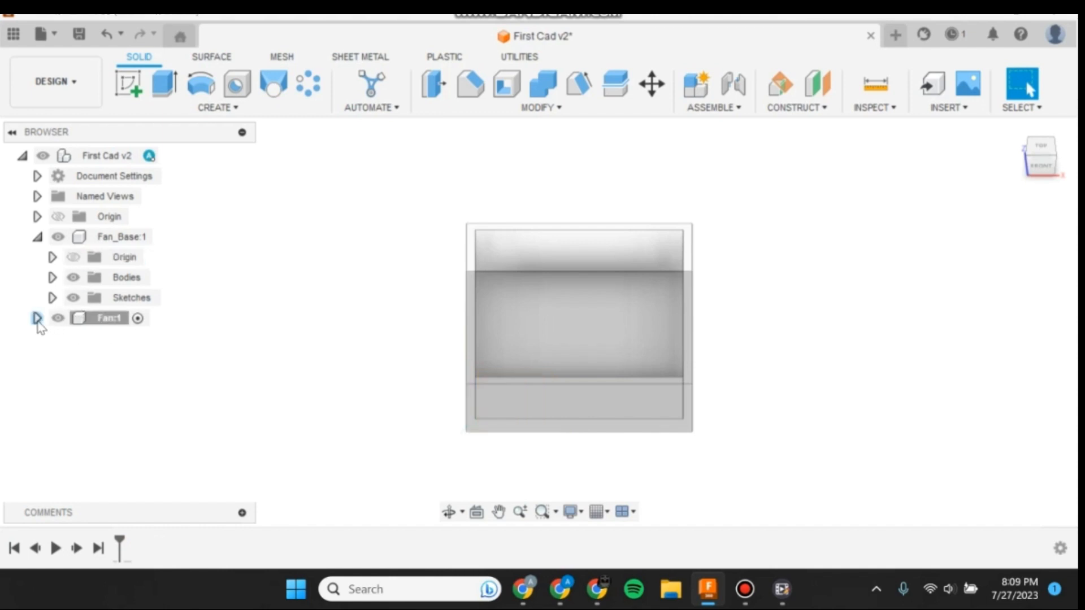
click(37, 318)
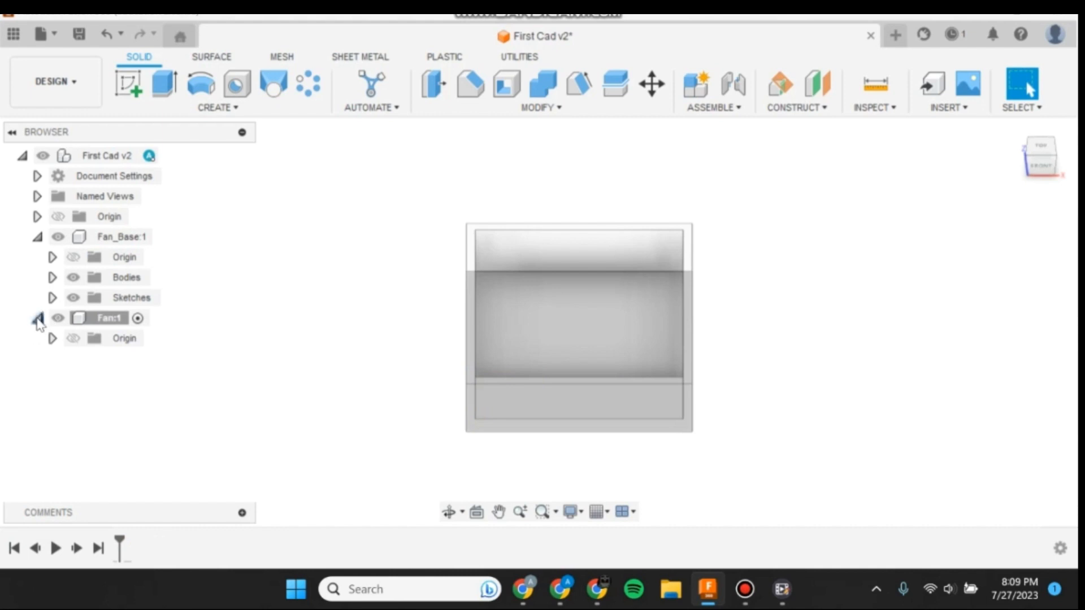
click(73, 339)
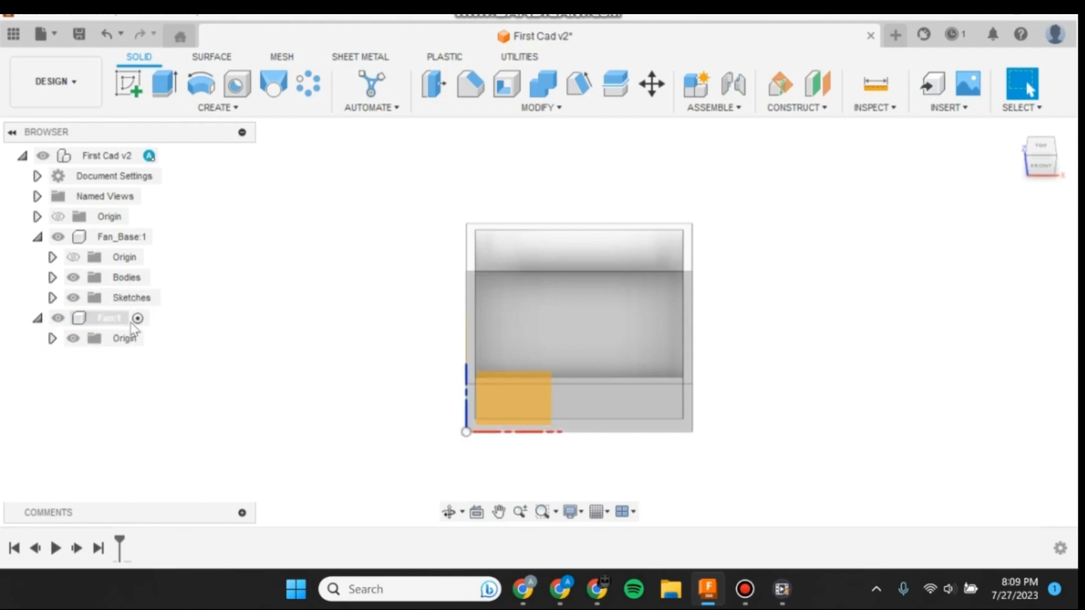
click(140, 320)
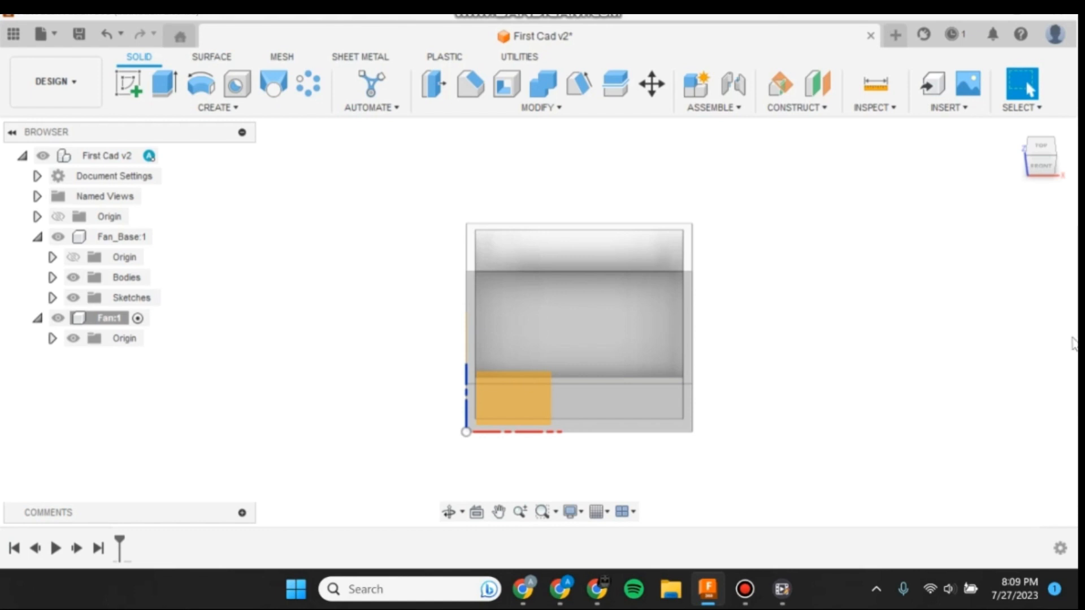
- Construct a midplane between Fan_Base's two opposite outer side faces that are perpendicular to the X axis
click(793, 109)
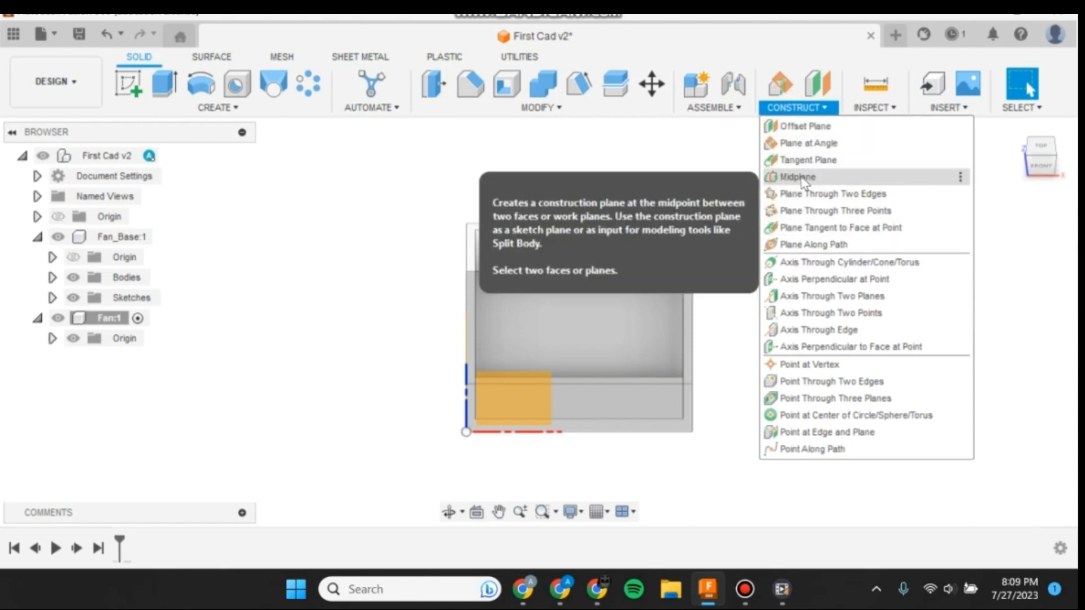
click(799, 178)
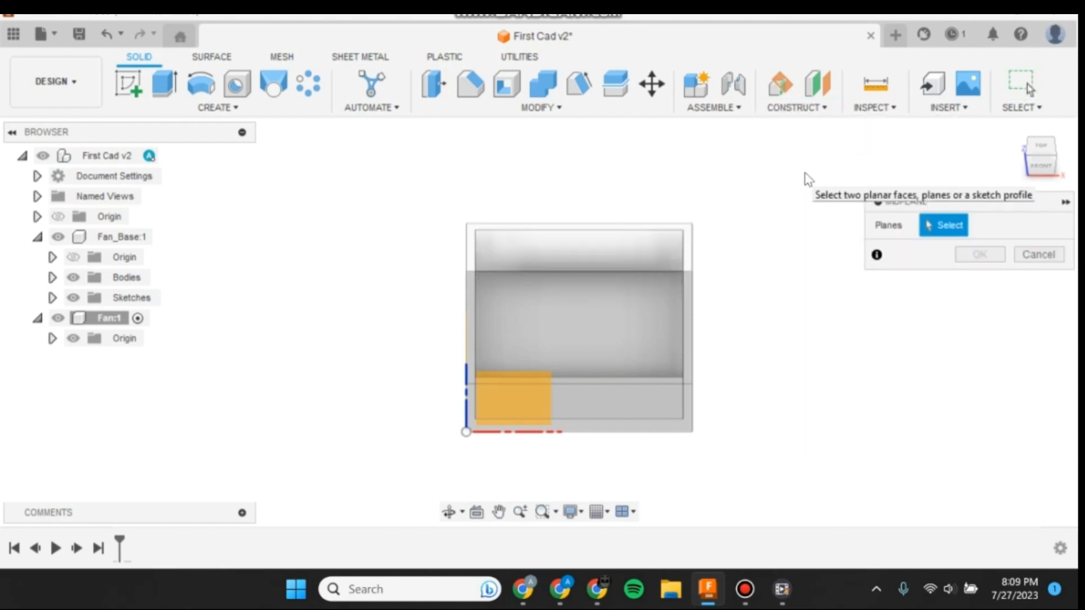
click(1036, 149)
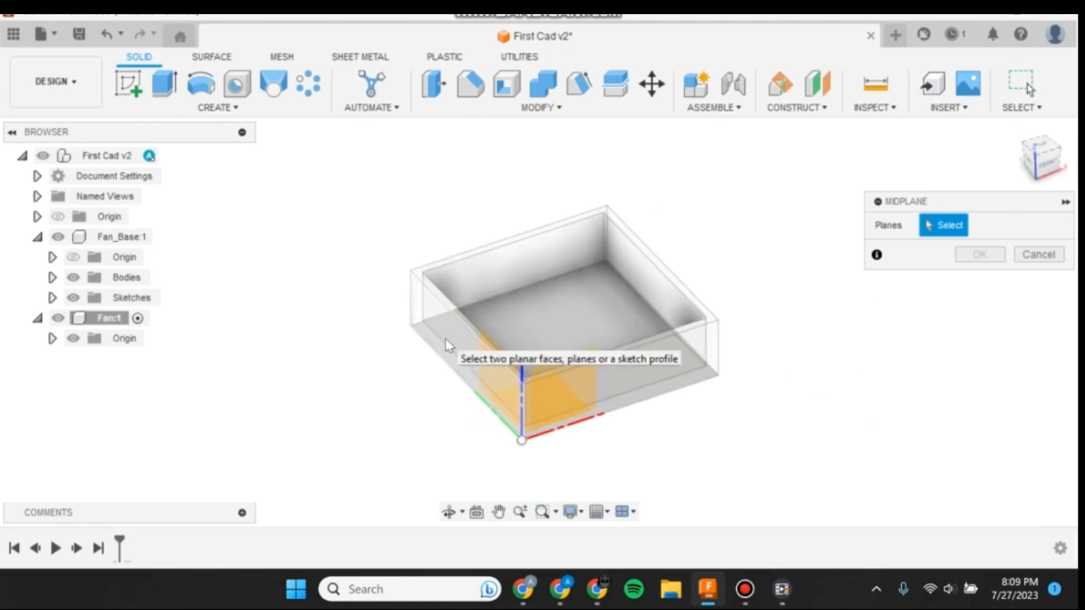
click(465, 338)
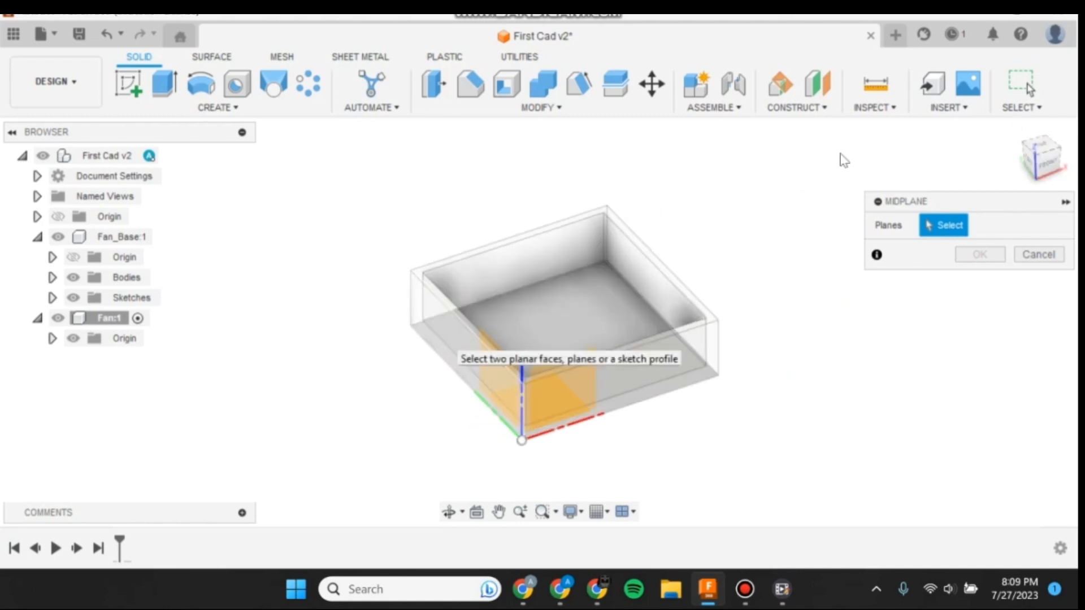
click(1043, 164)
click(665, 410)
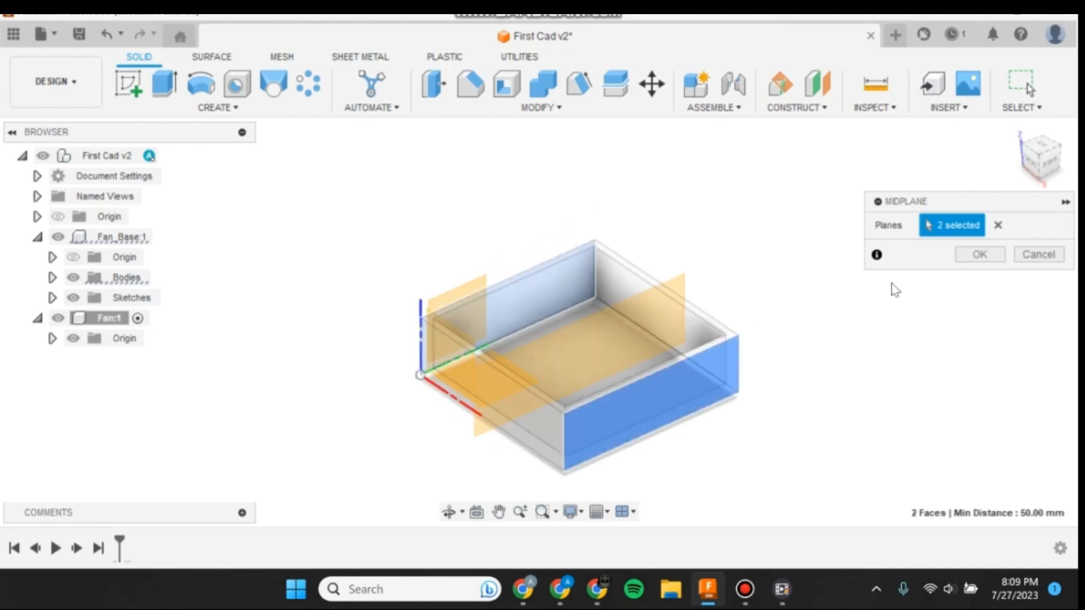
click(1040, 167)
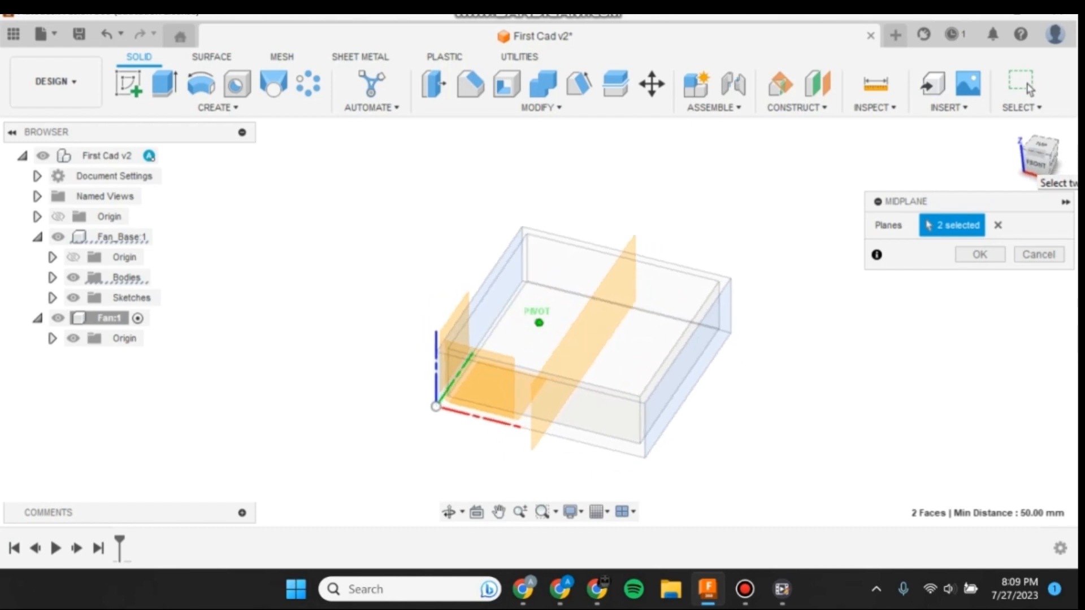
drag(1035, 169, 1065, 169)
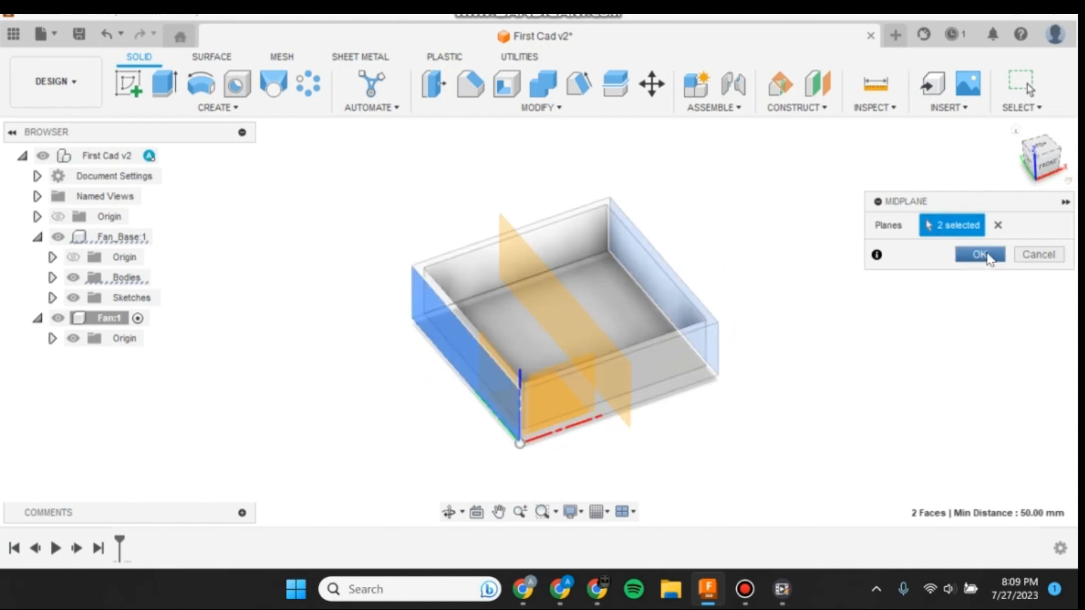
click(981, 255)
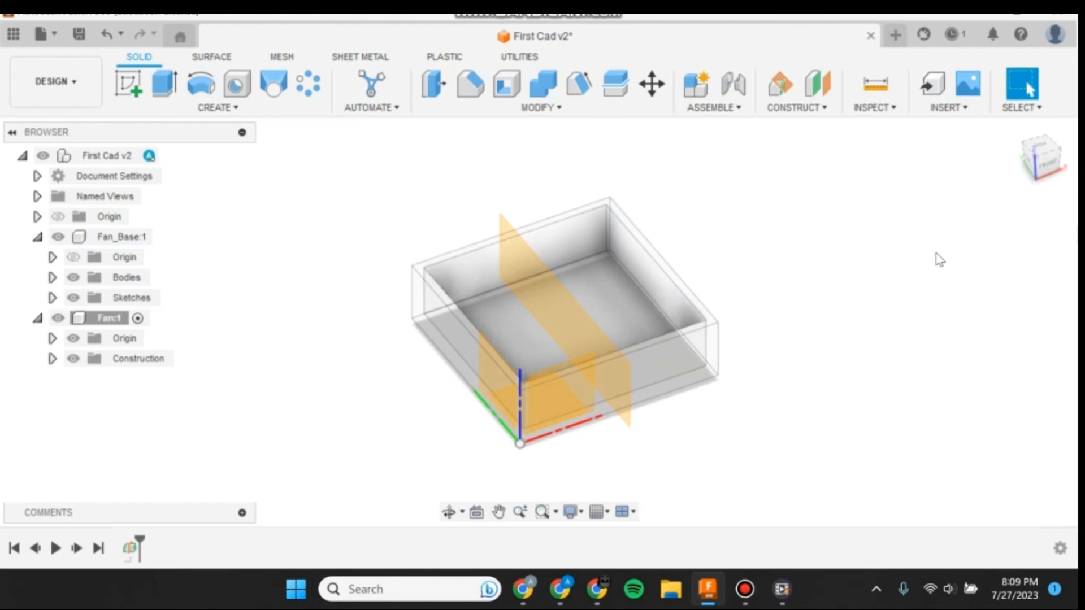
- Start a sketch on the new midplane in the Fan component and select the inner floor face of Fan_Base
right_click(561, 318)
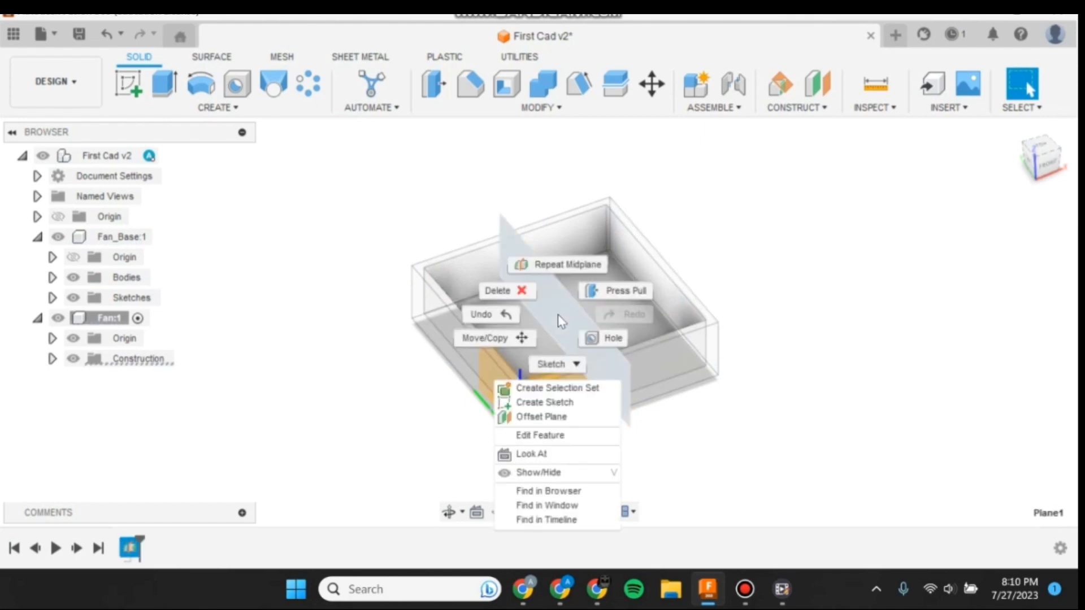
click(551, 403)
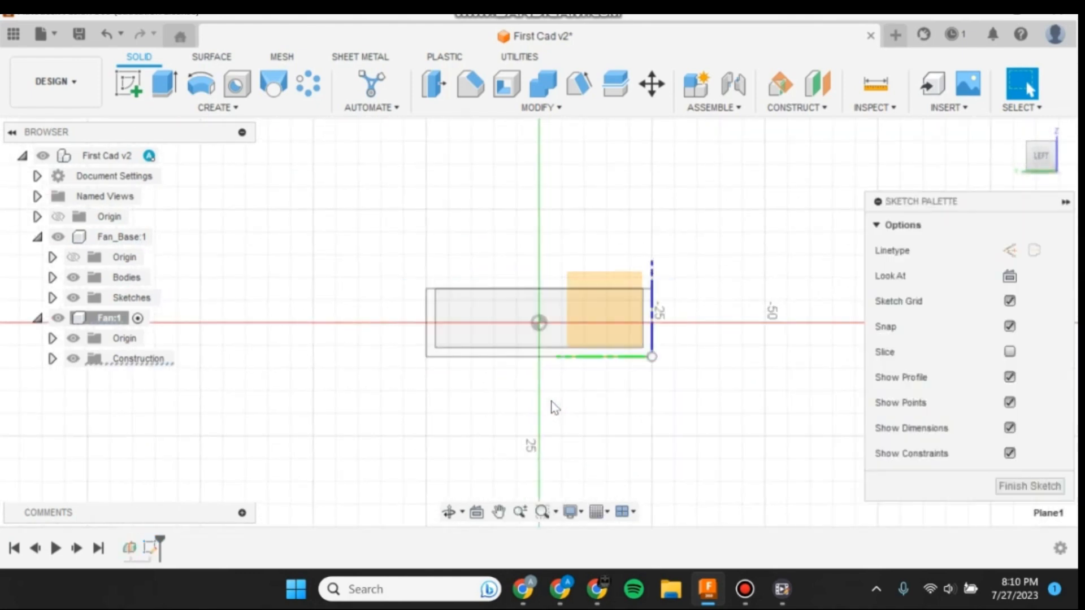
scroll(553, 362, up, 4)
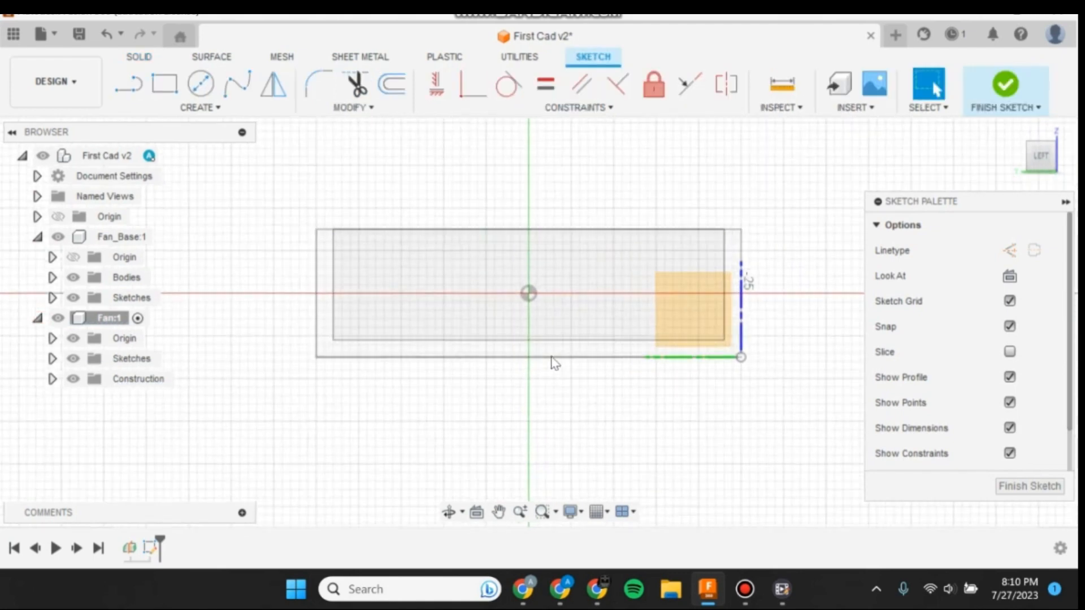
scroll(552, 357, up, 1)
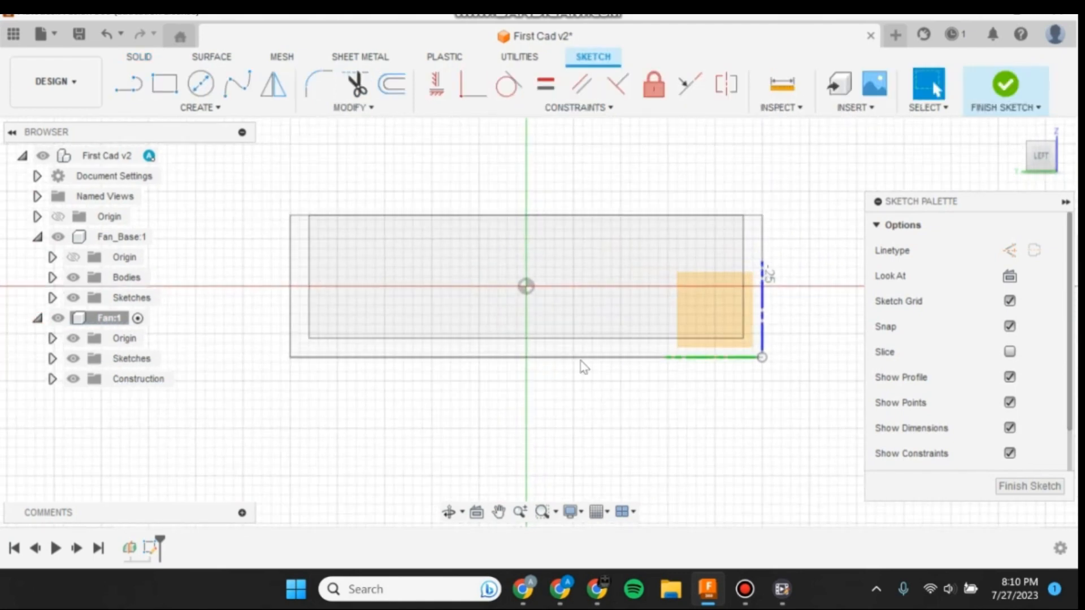
click(1046, 165)
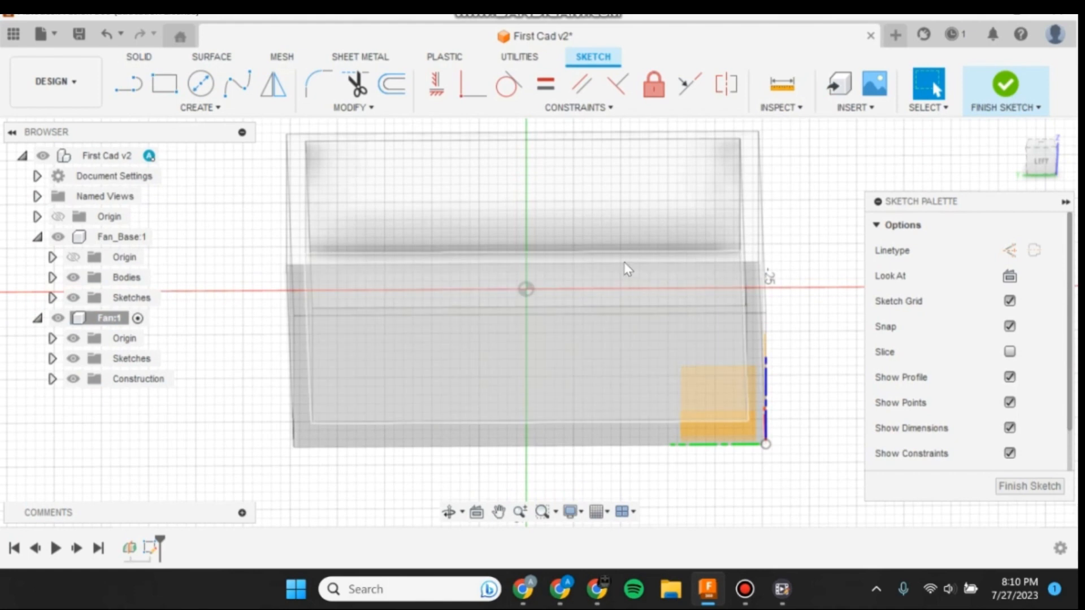
click(625, 264)
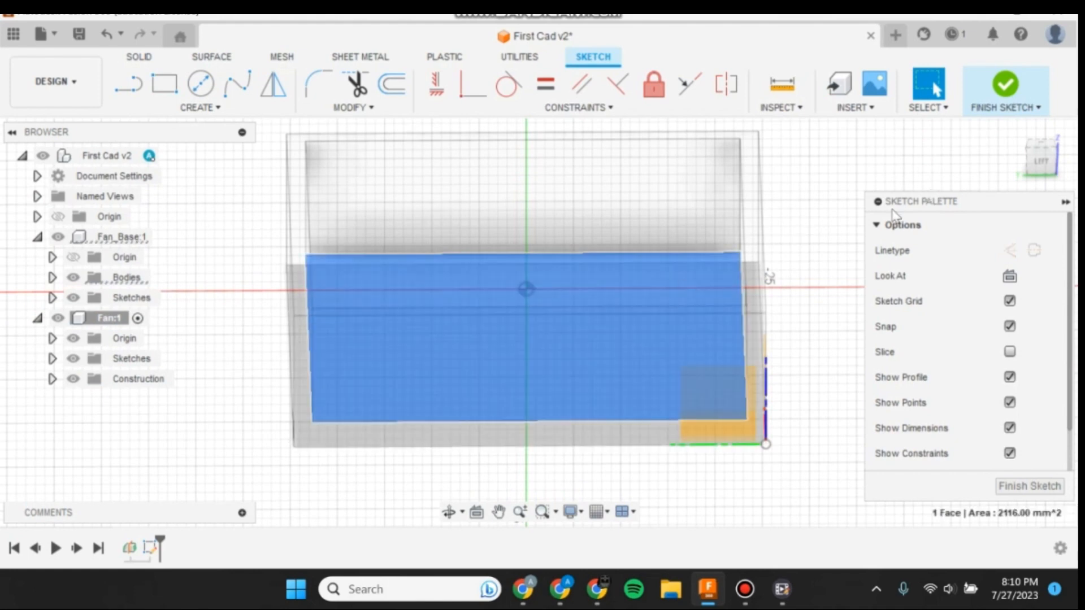
click(1043, 165)
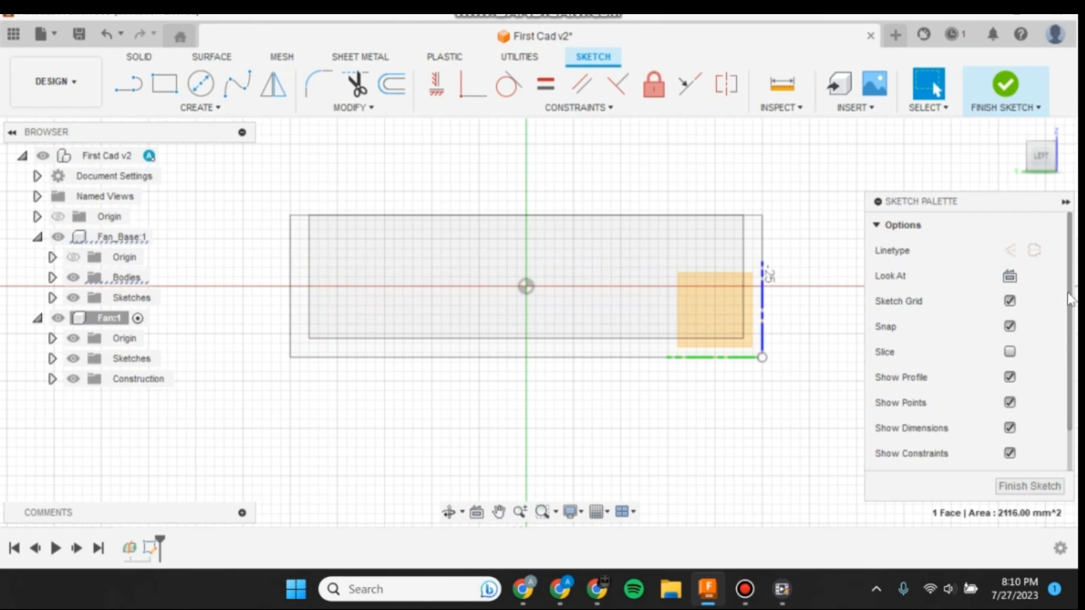
- Project Fan_Base's inner floor face into the sketch as a linked reference line and look straight at the sketch plane
key(p)
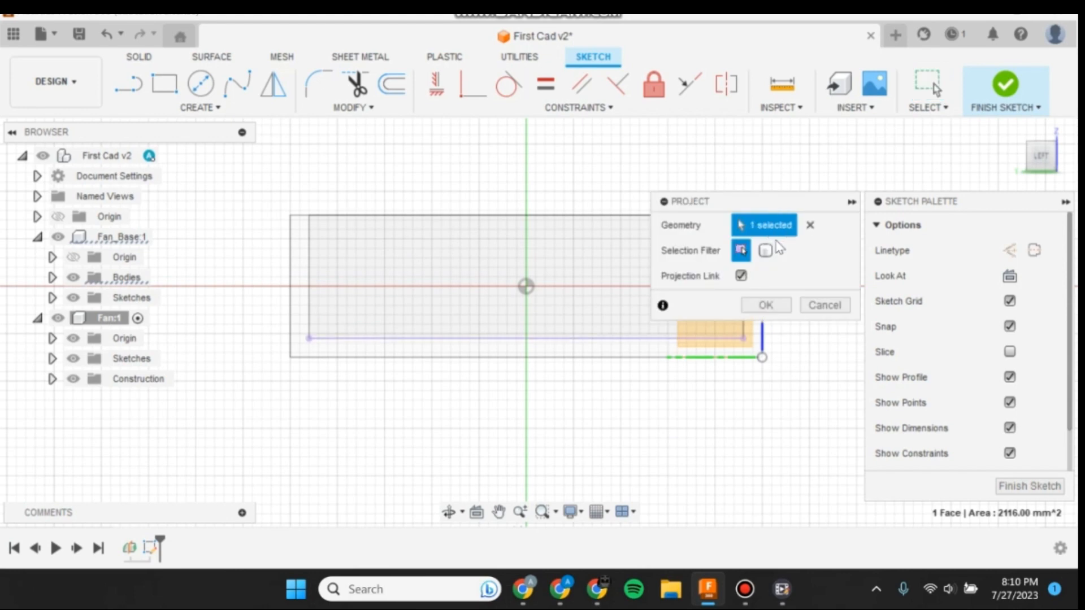
drag(1042, 159, 1043, 180)
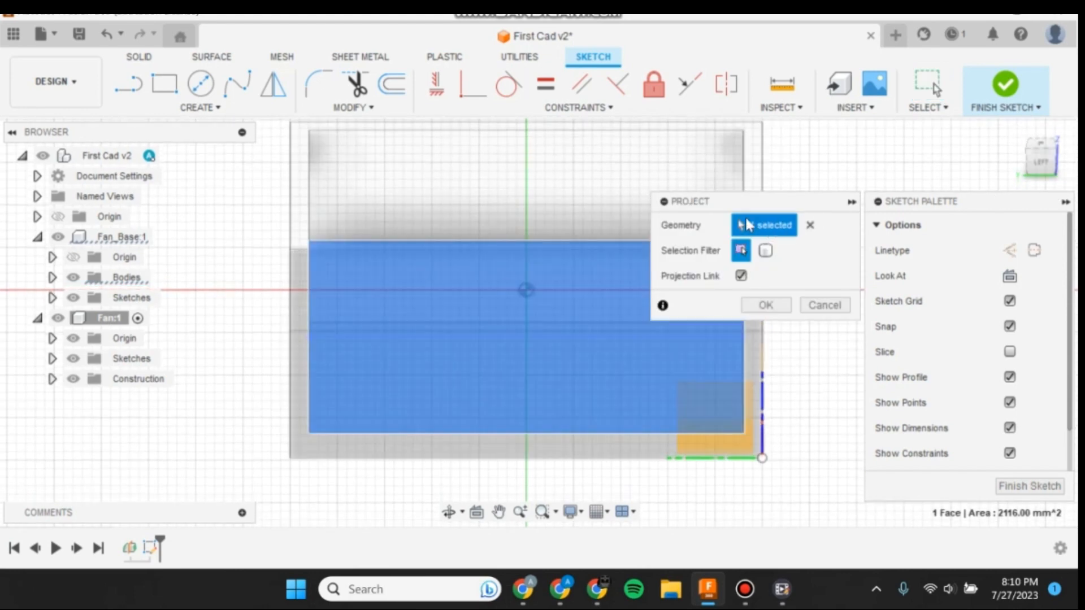
click(810, 225)
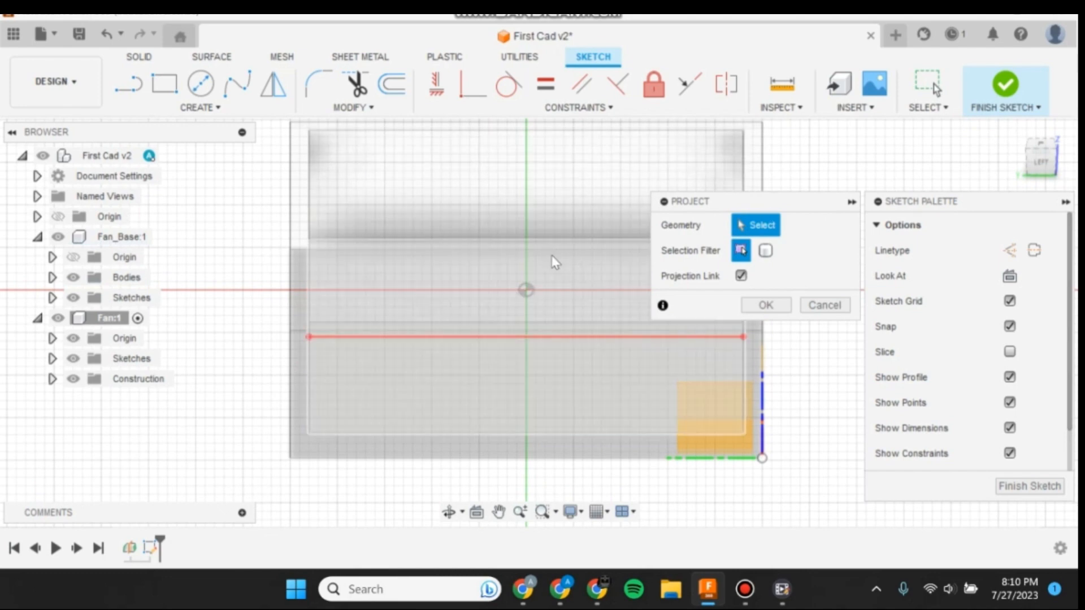
click(561, 260)
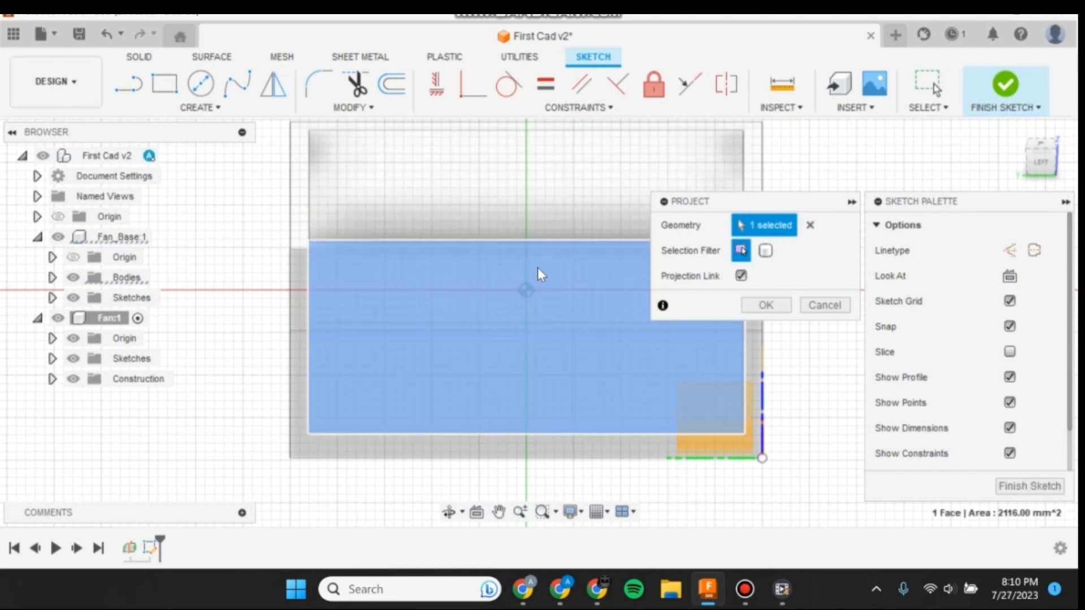
click(765, 305)
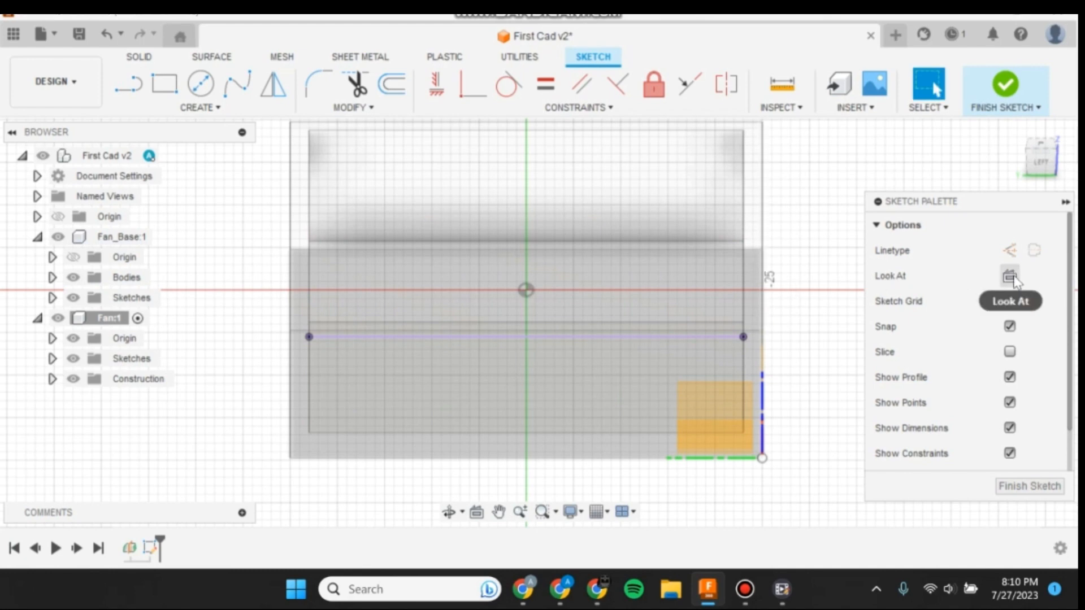
click(1014, 276)
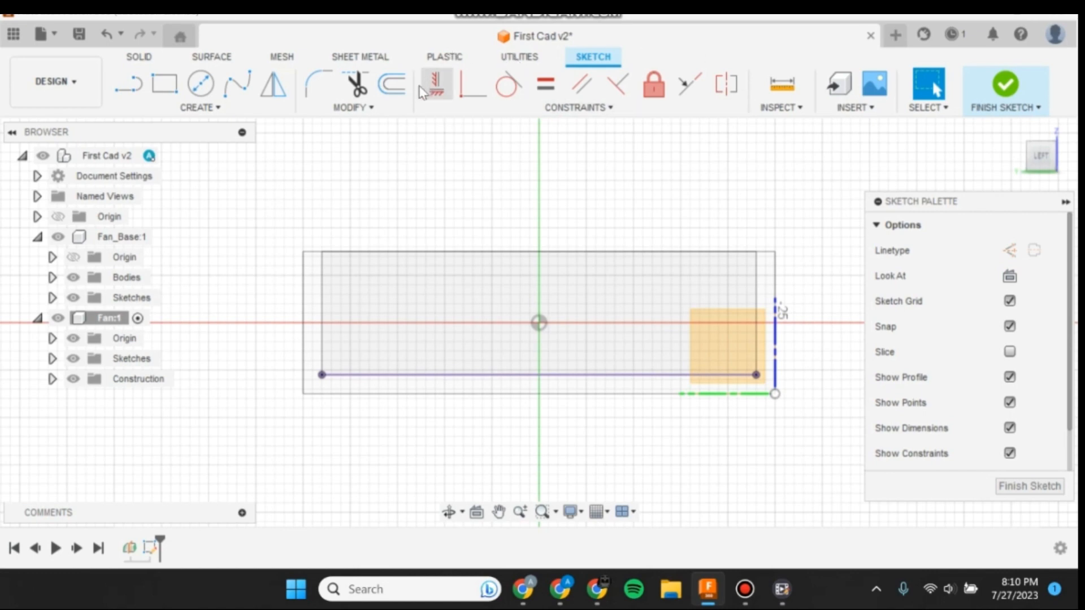
click(595, 109)
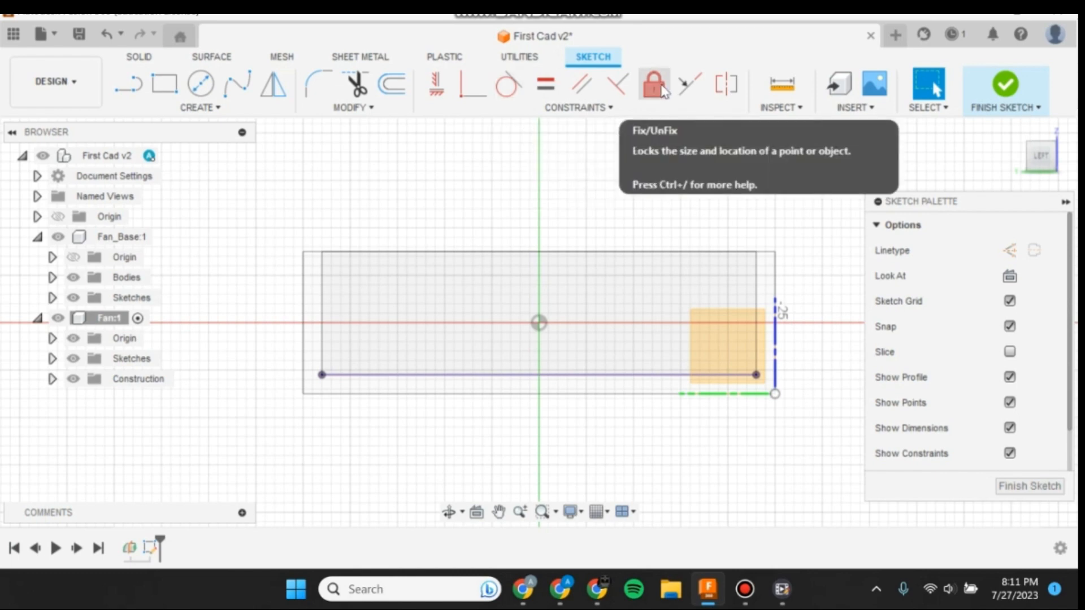
click(610, 108)
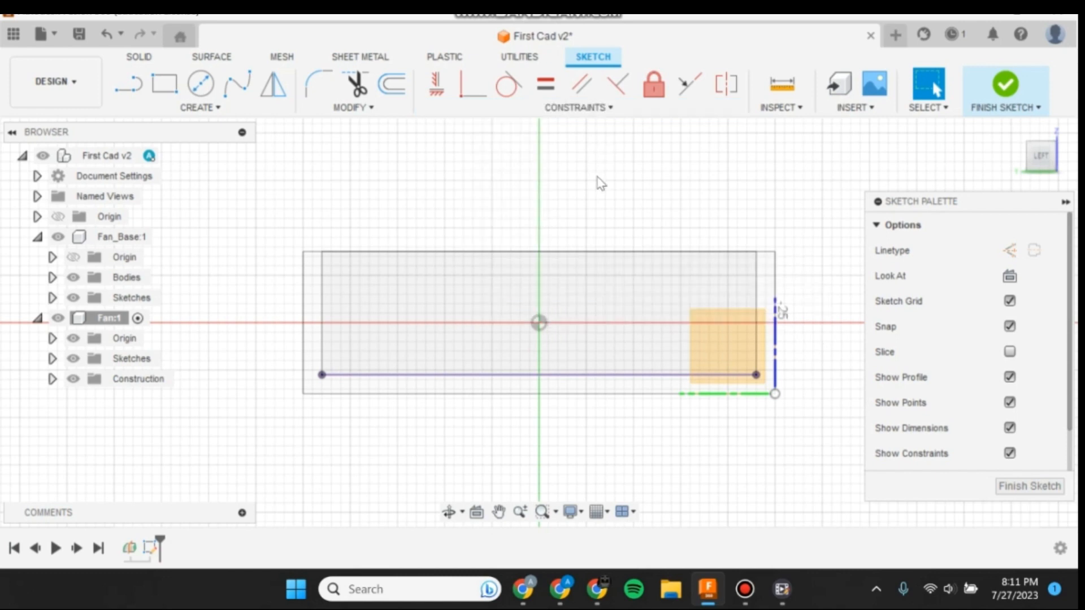
- Draw two separate slanted lines above the projected floor line, a shallow one and a steep one about 12.6 mm long
key(l)
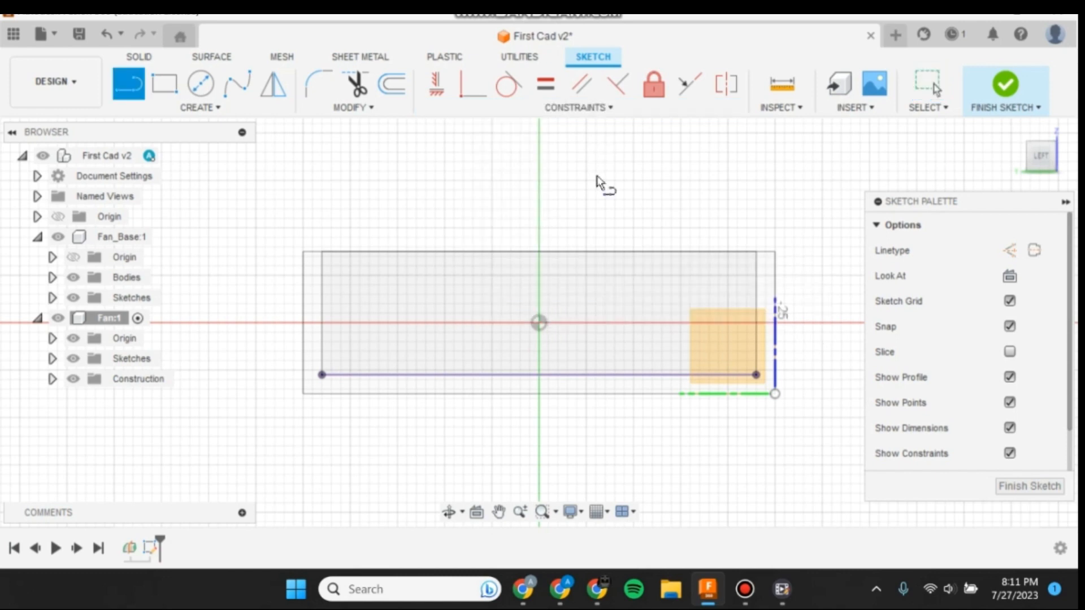
click(615, 285)
click(756, 209)
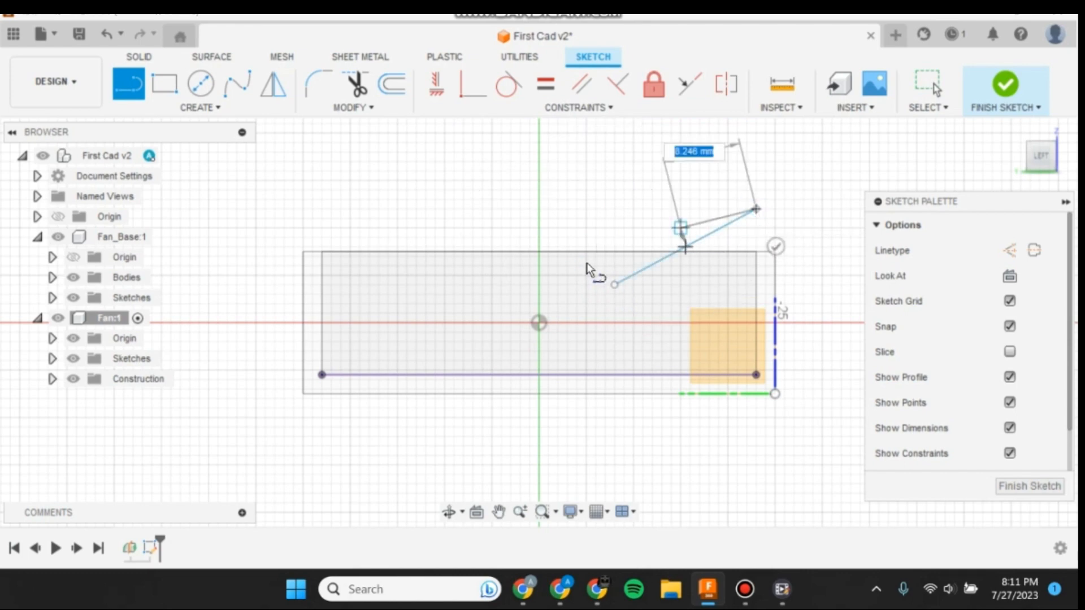
key(Escape)
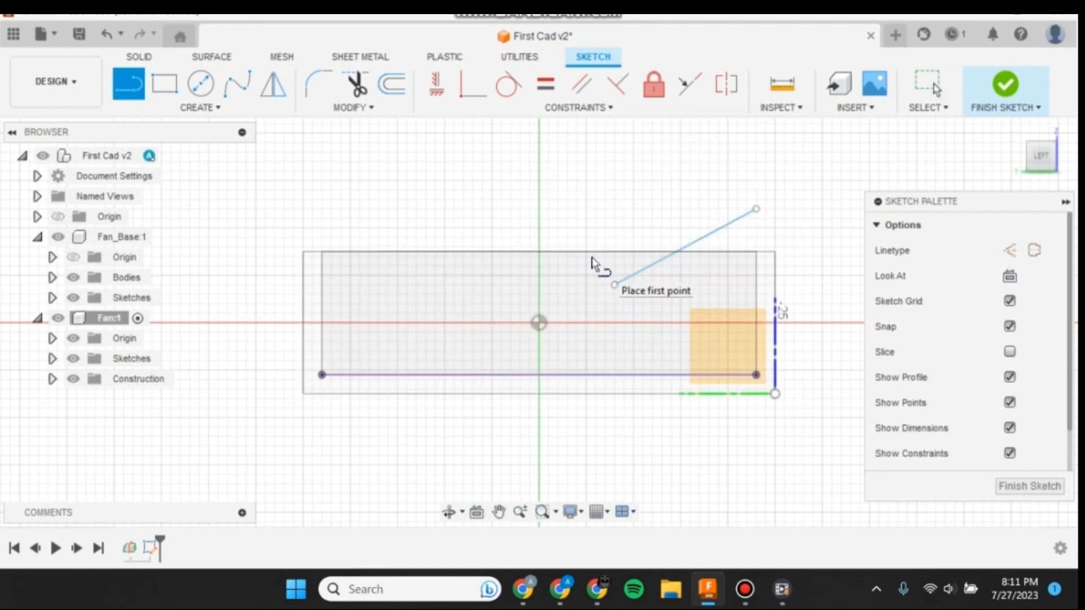
click(587, 257)
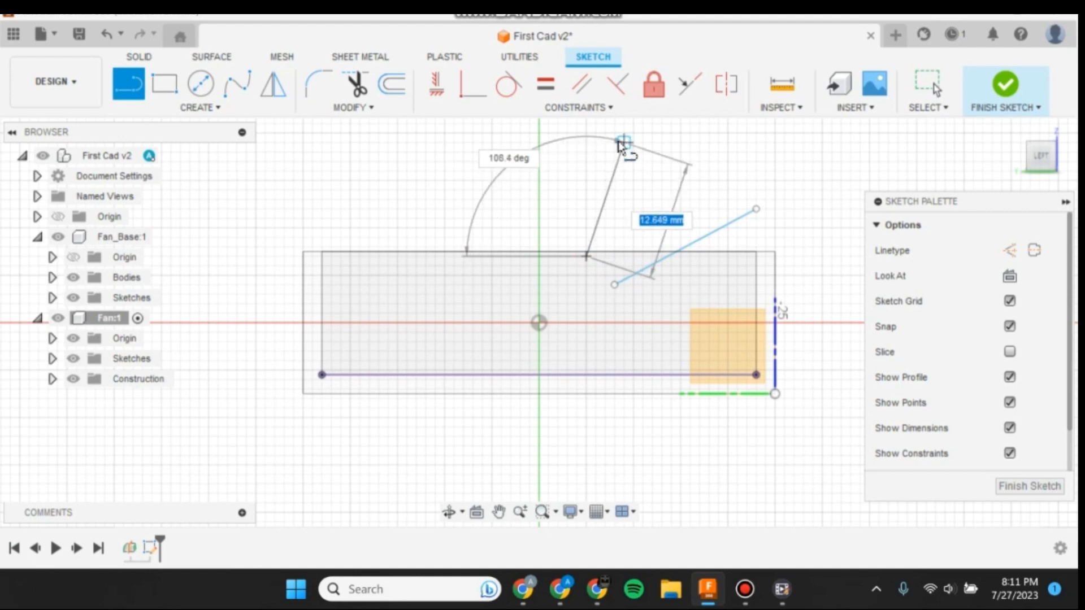
click(624, 143)
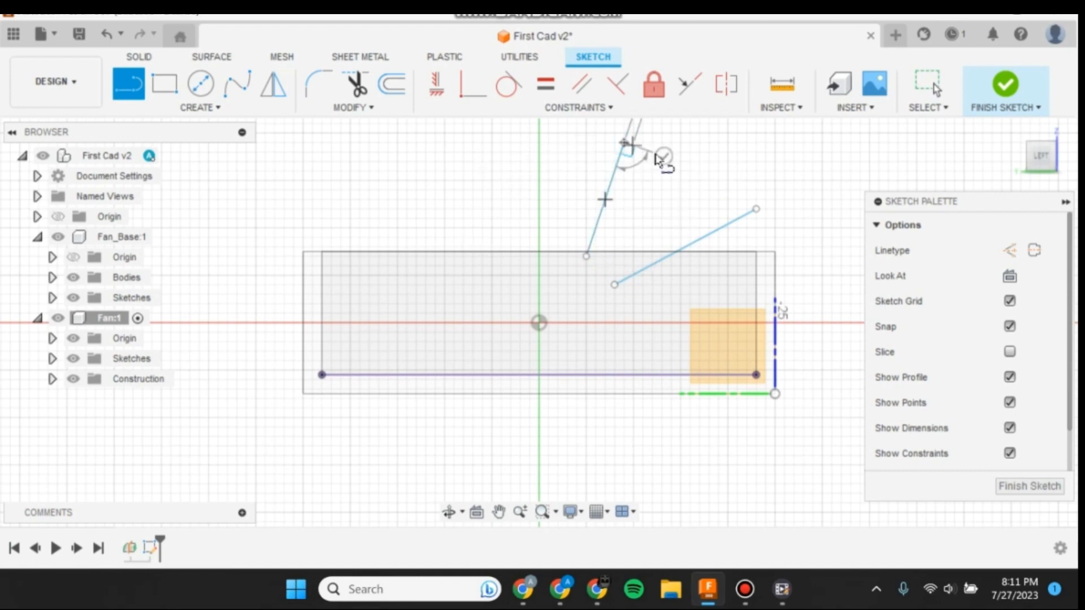
key(Escape)
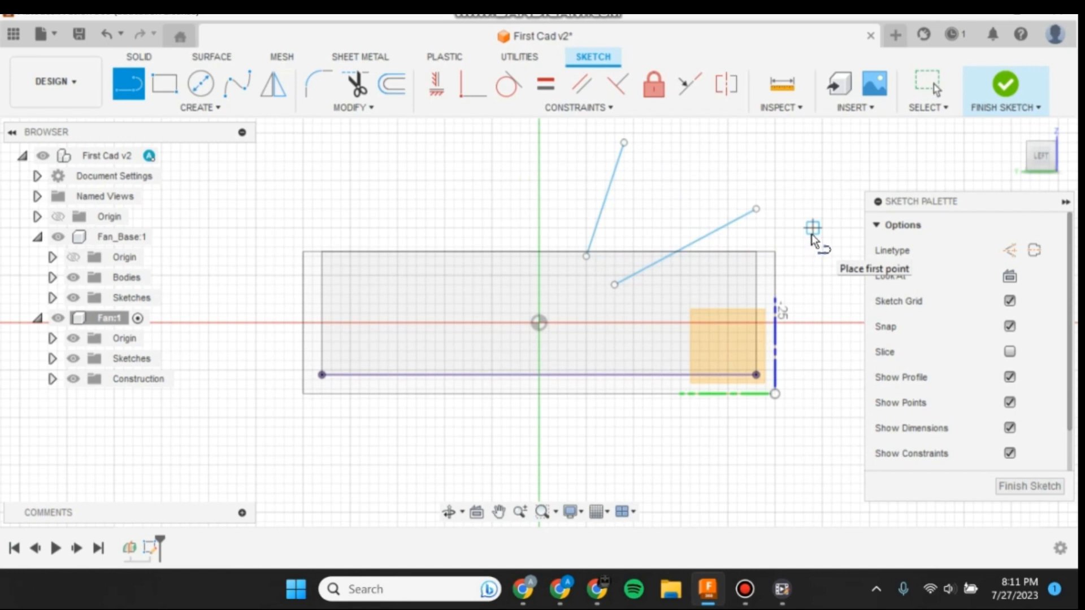
key(Escape)
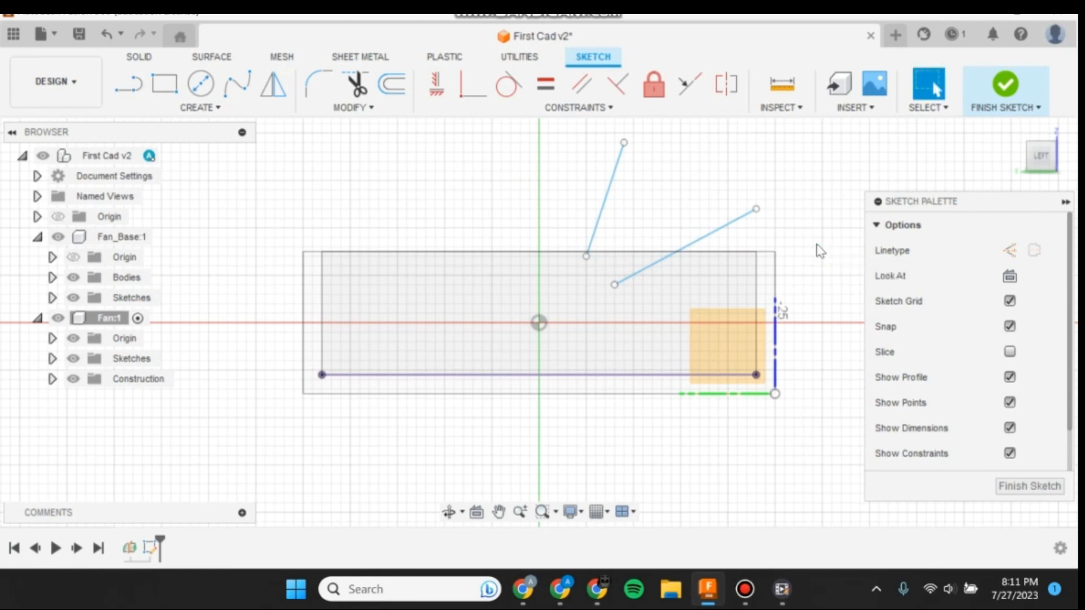
- Join the lower endpoints of the two slanted lines with a Coincident constraint
click(473, 88)
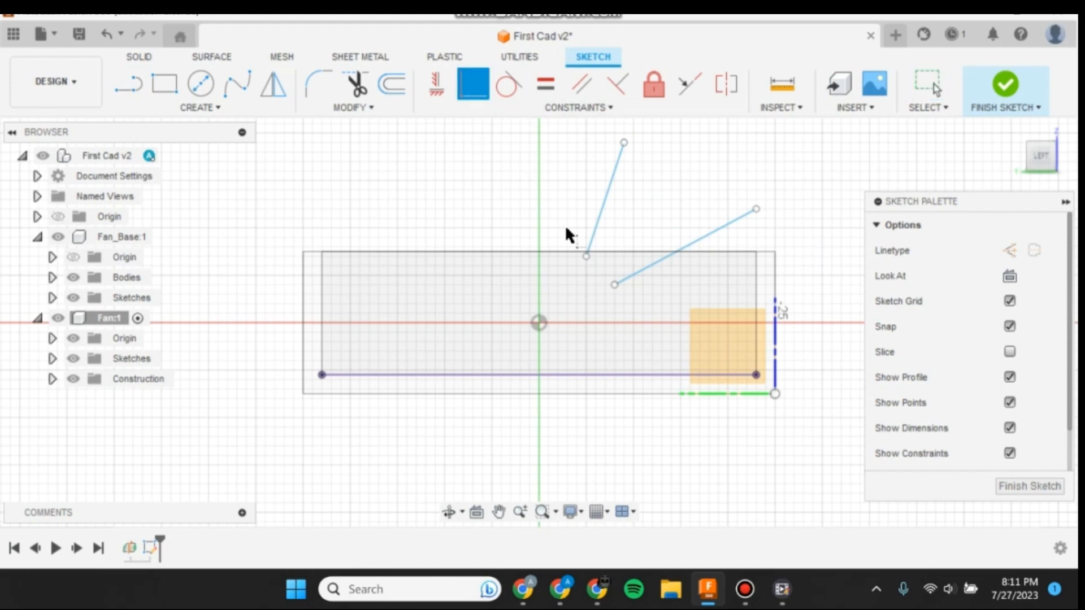
click(586, 256)
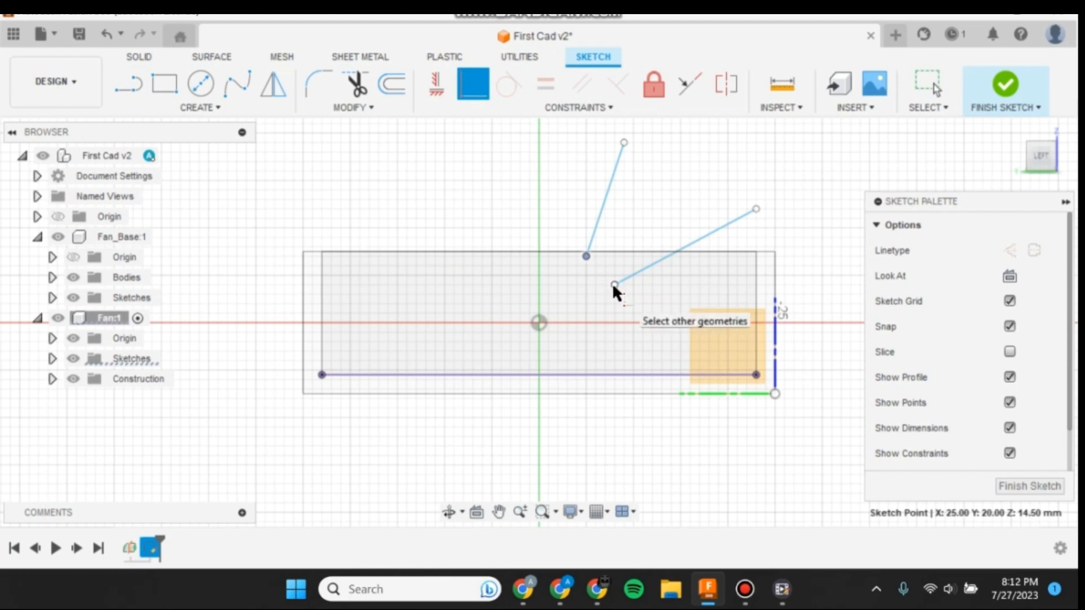
click(613, 284)
key(Escape)
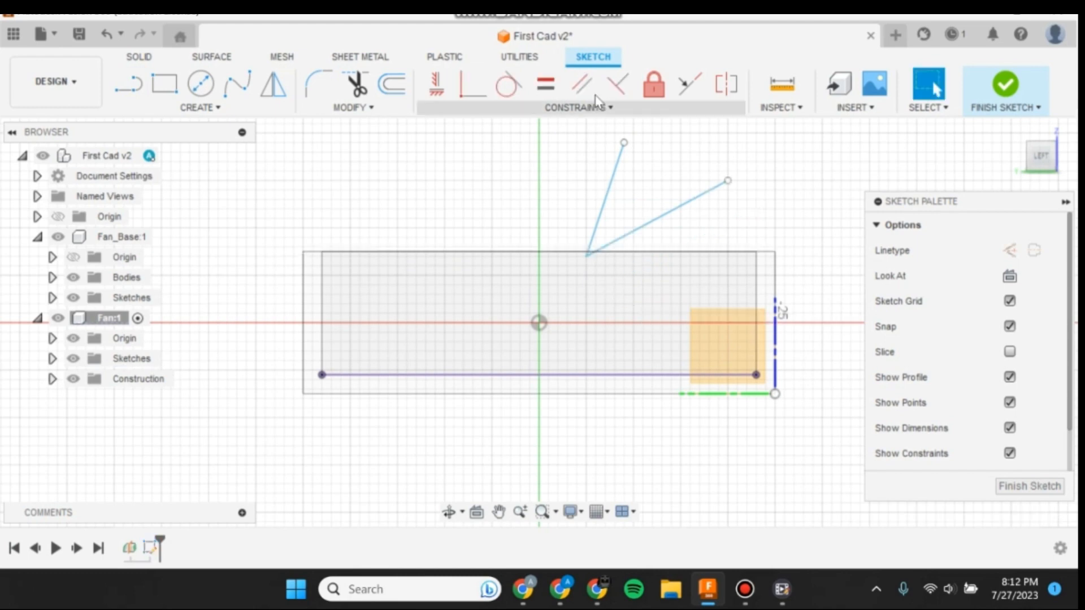
- Make the two joined lines perpendicular to each other
click(616, 85)
click(611, 181)
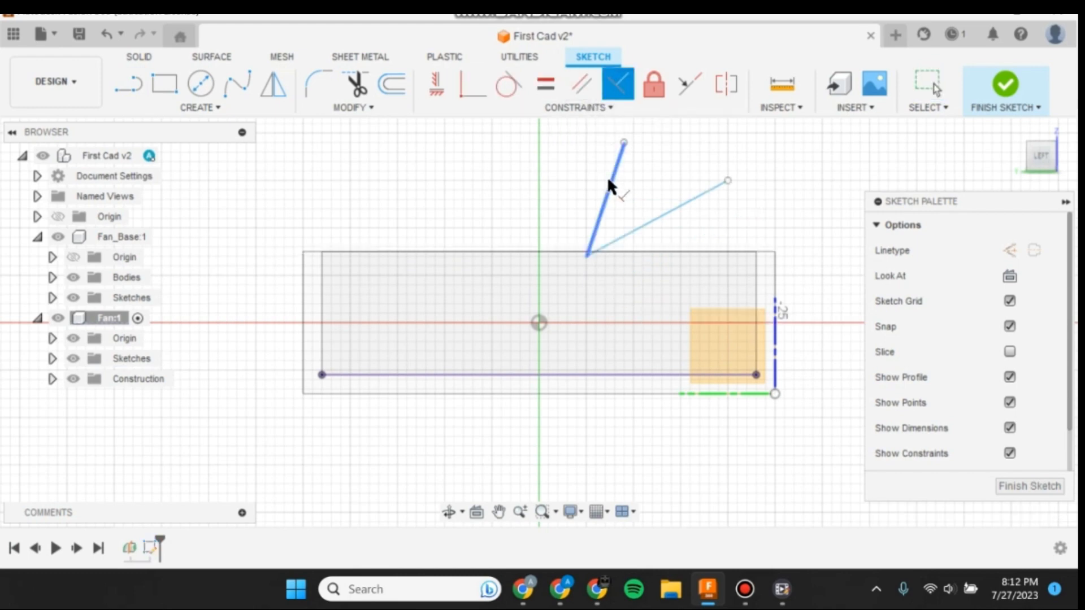
click(647, 224)
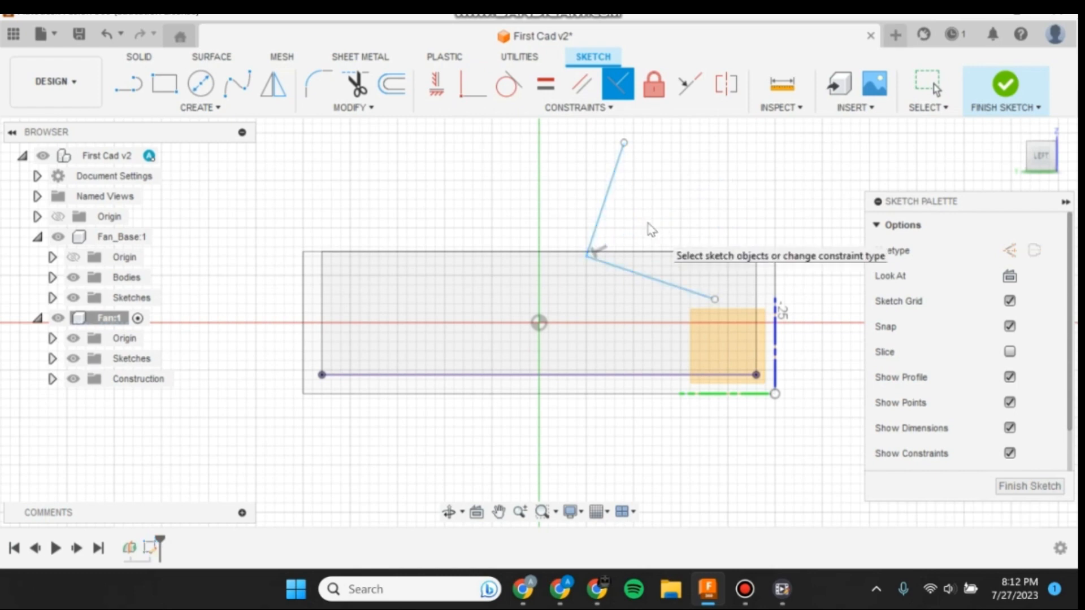
key(Escape)
- Make the steeper line vertical, then try the Horizontal/Vertical constraint again on it and on the other line
click(446, 89)
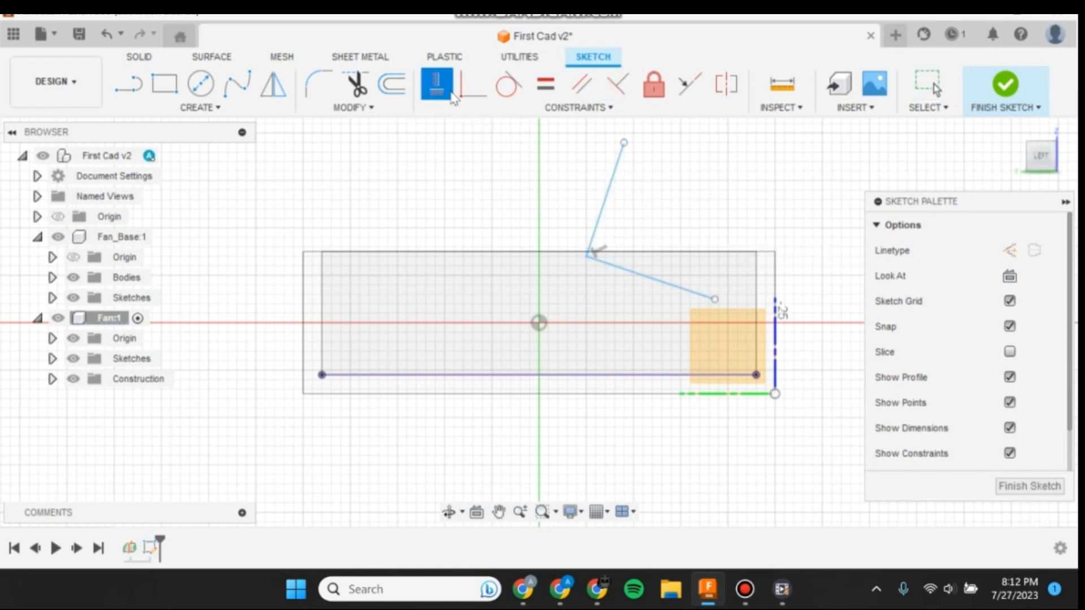
click(613, 181)
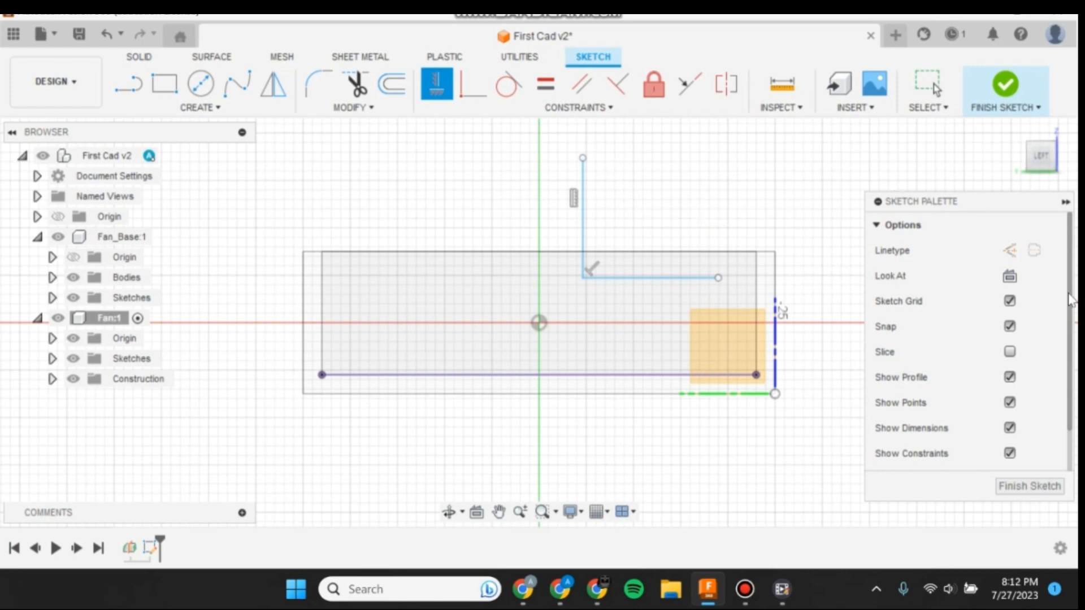
click(584, 222)
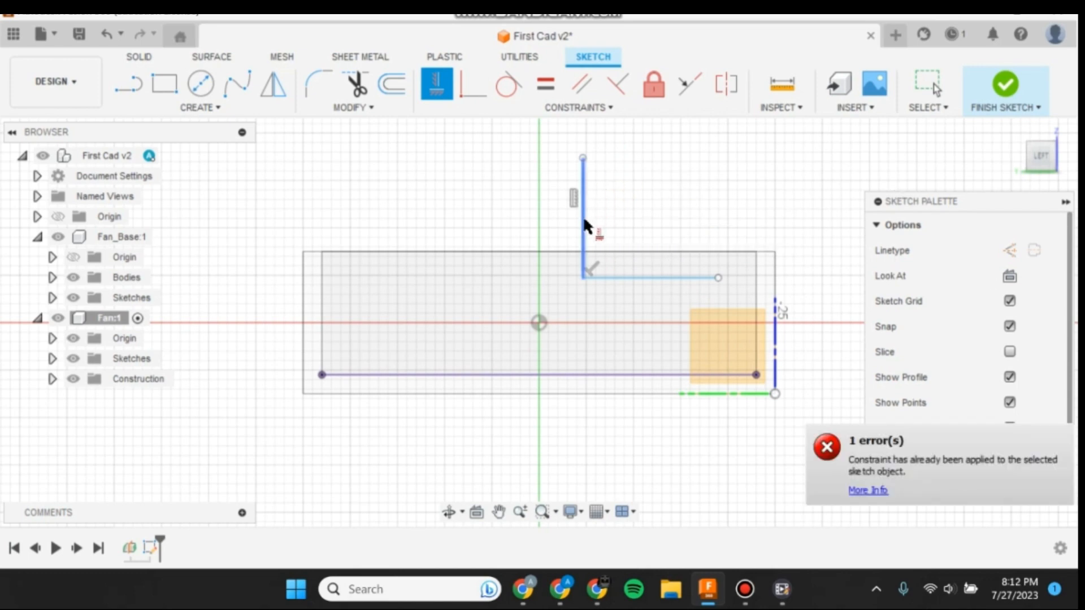
click(639, 277)
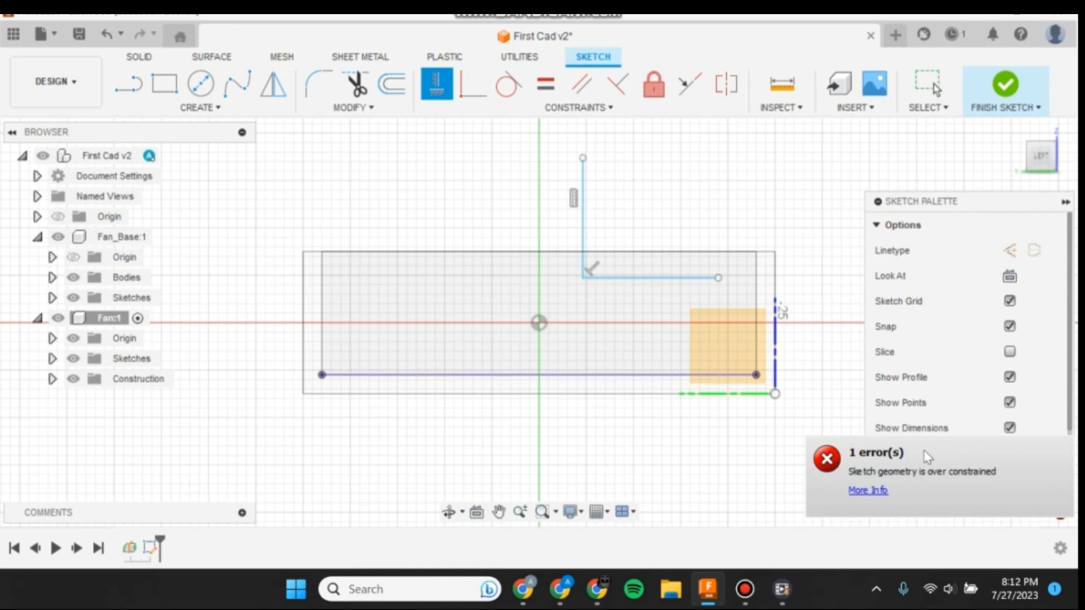
key(Escape)
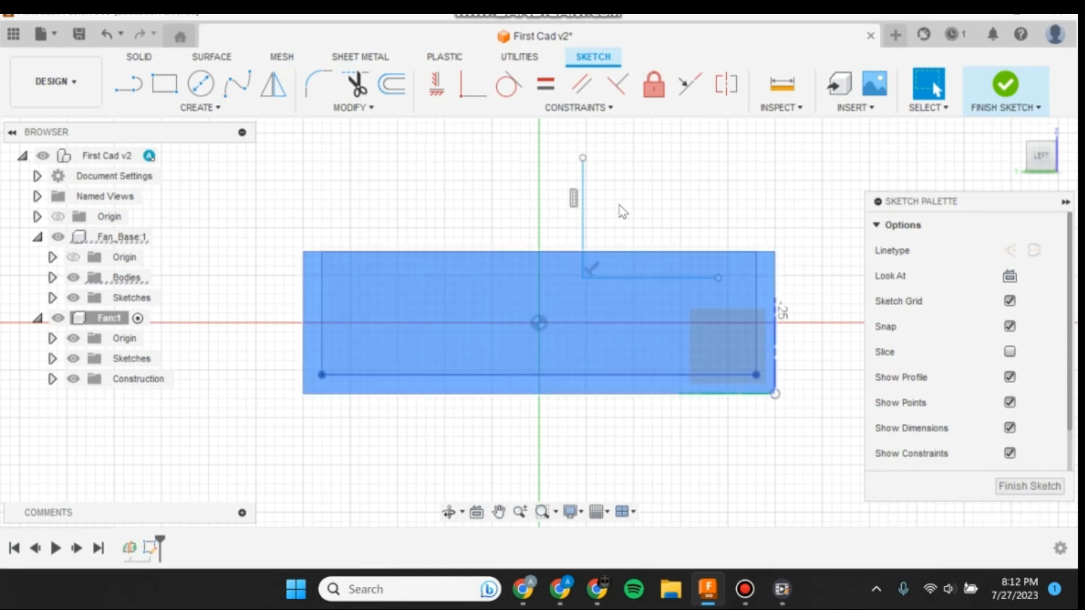
- Constrain the shared corner of the two lines to the midpoint of the projected floor line
click(577, 108)
click(464, 244)
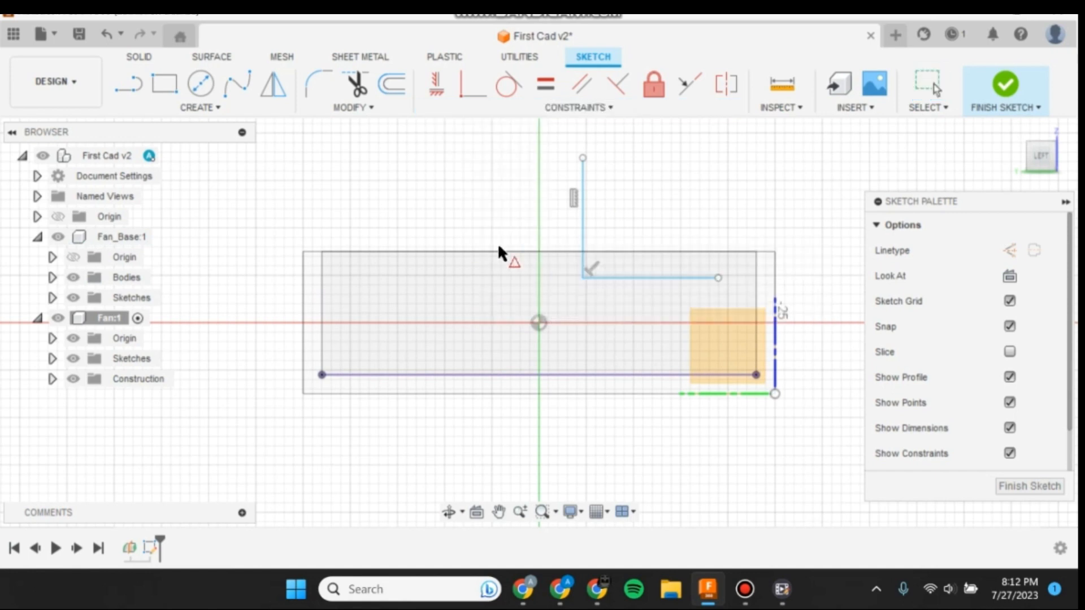
click(582, 276)
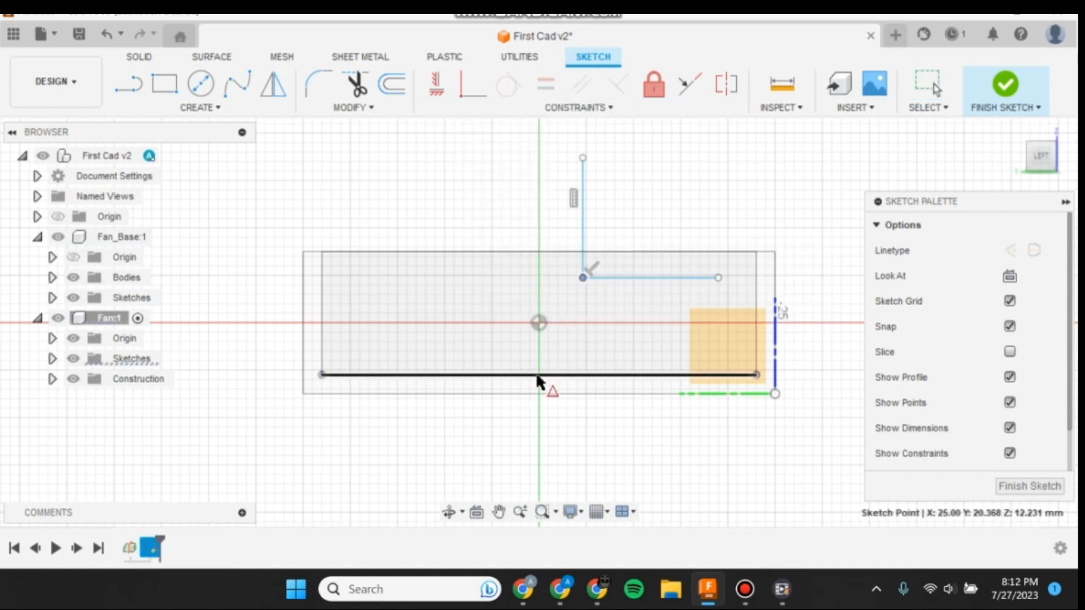
click(537, 374)
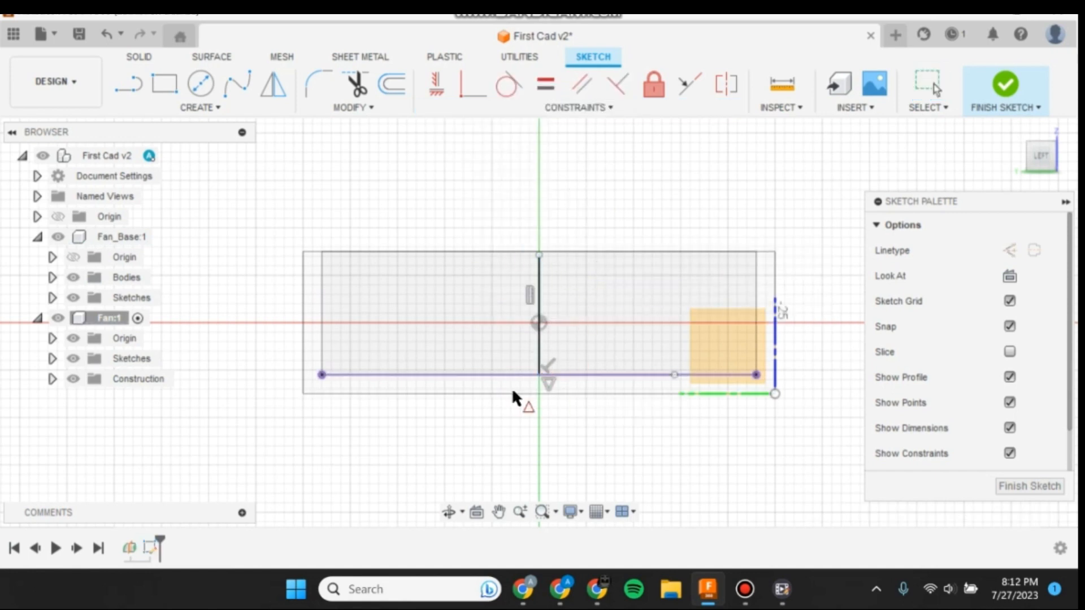
key(Escape)
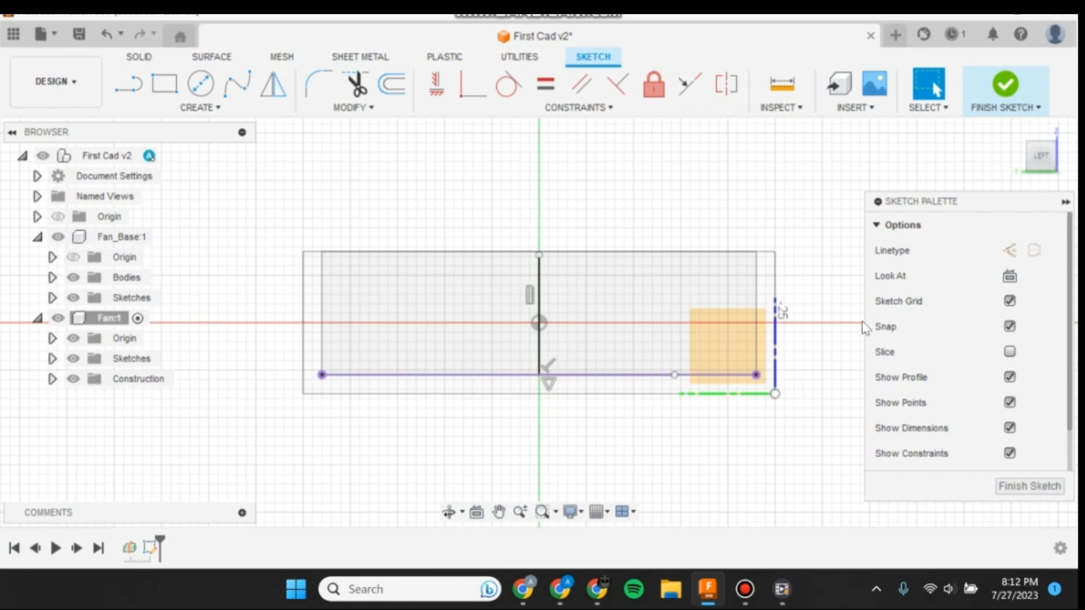
- Make the short horizontal sketch line on the projected floor line and the vertical line equal in length
click(546, 84)
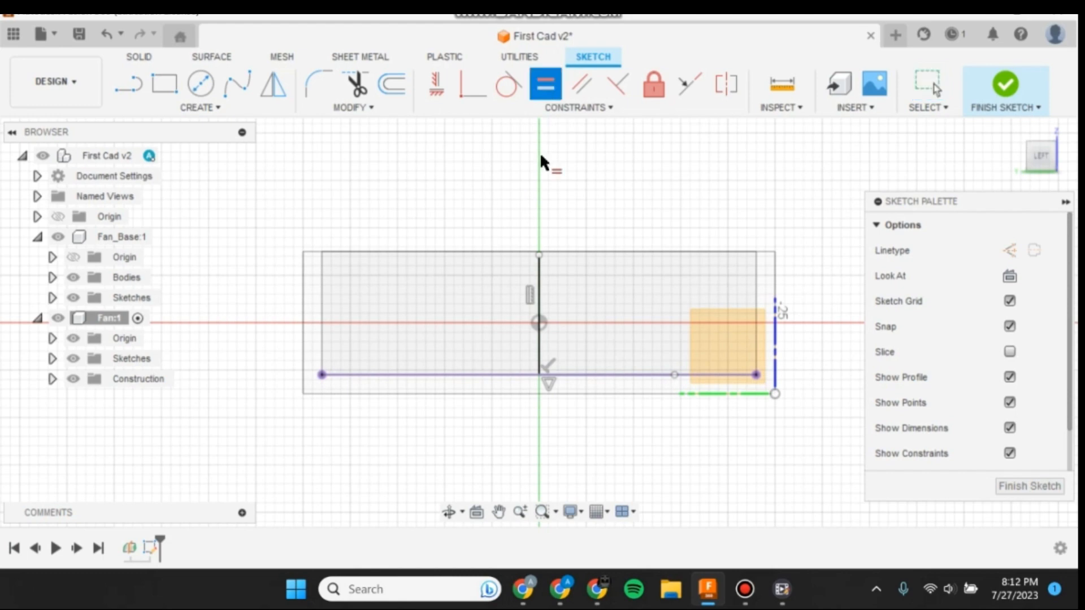
click(598, 375)
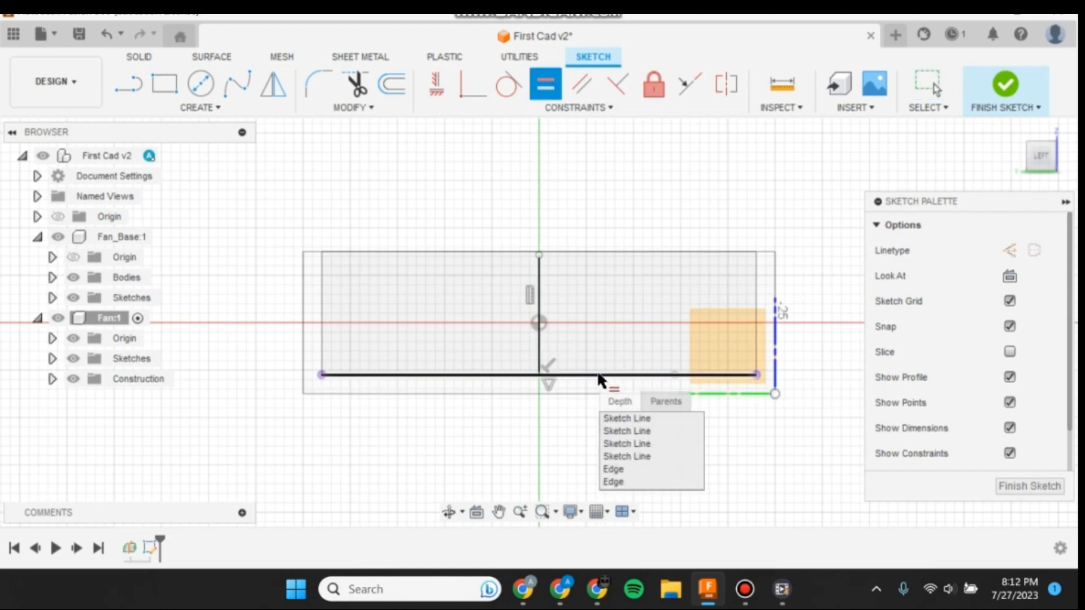
click(627, 425)
click(538, 338)
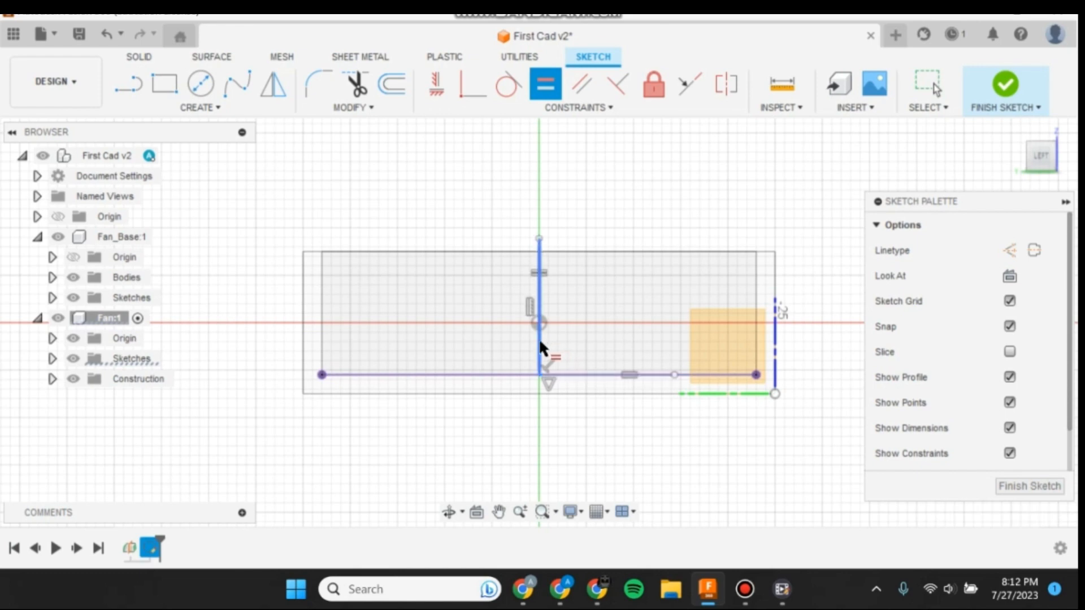
key(Escape)
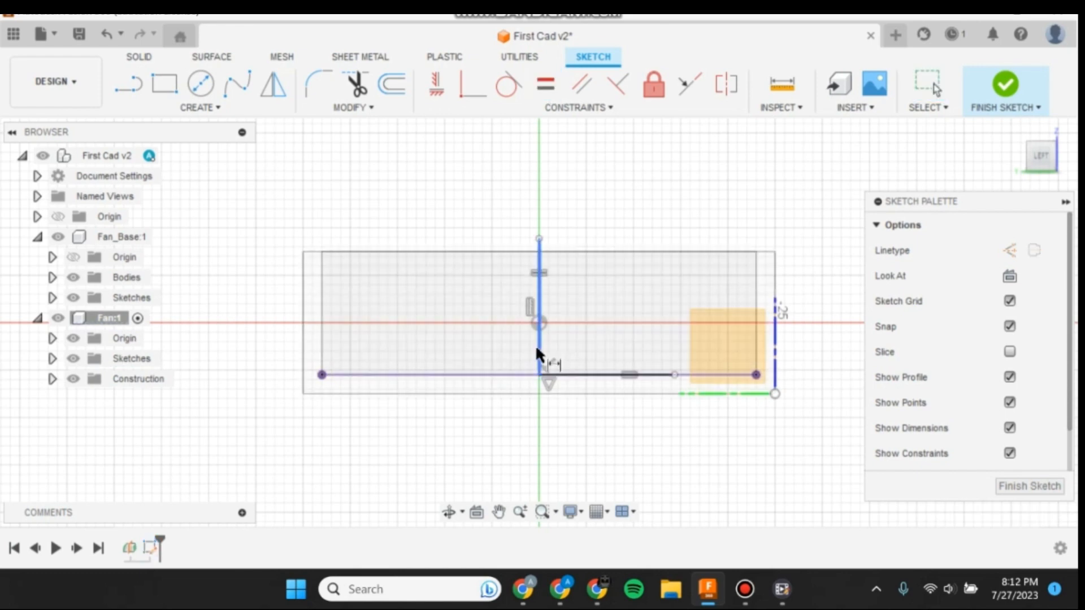
- Dimension the vertical sketch line's length with the Center_Rad user parameter
key(d)
click(535, 344)
click(470, 214)
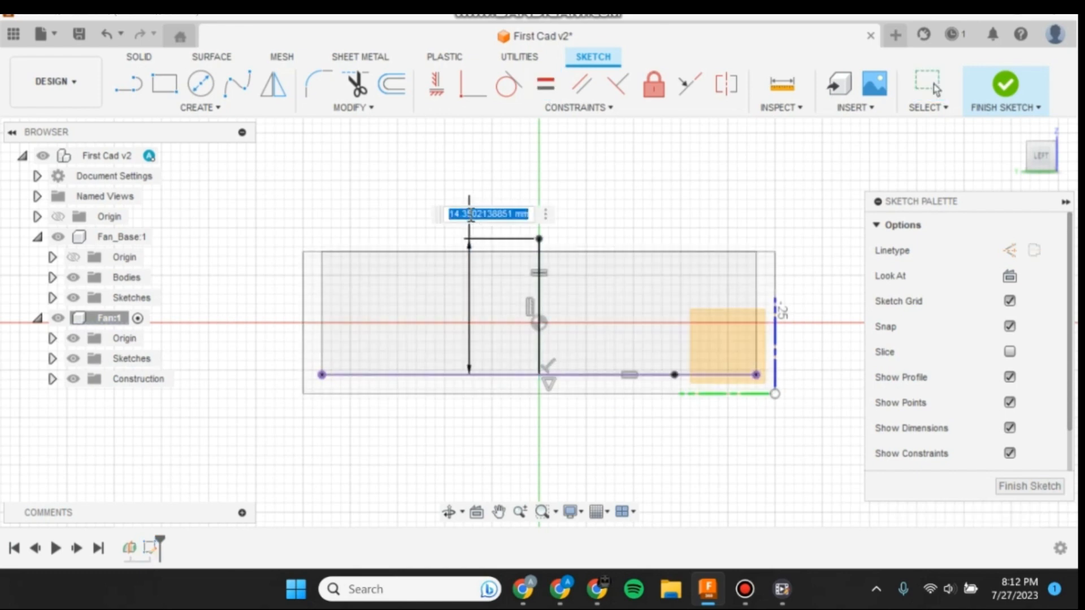
text(d)
text(ent)
key(Down)
key(Down)
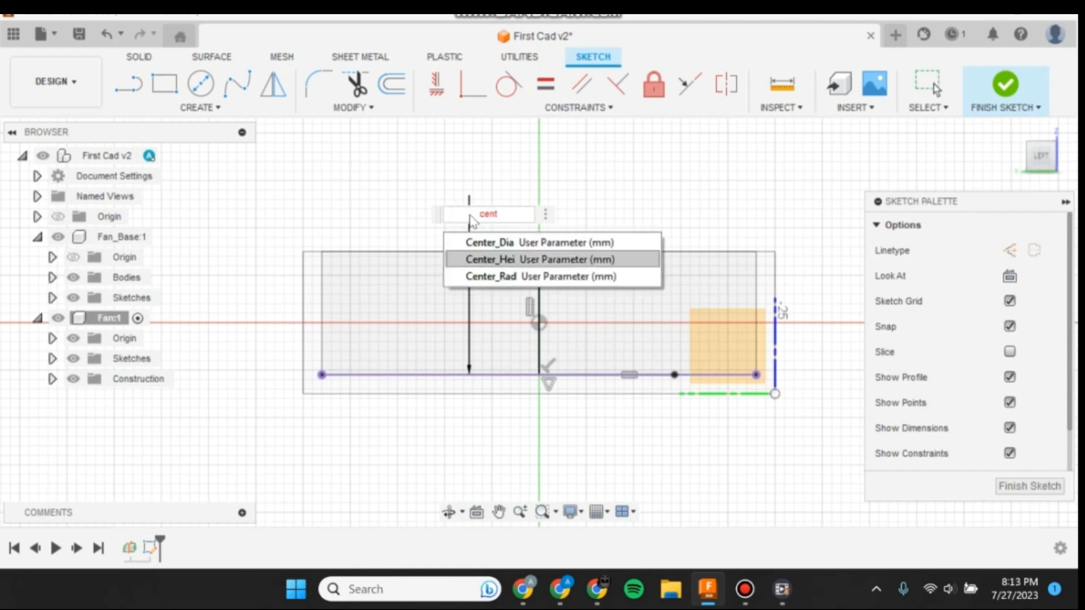
key(Return)
key(Return)
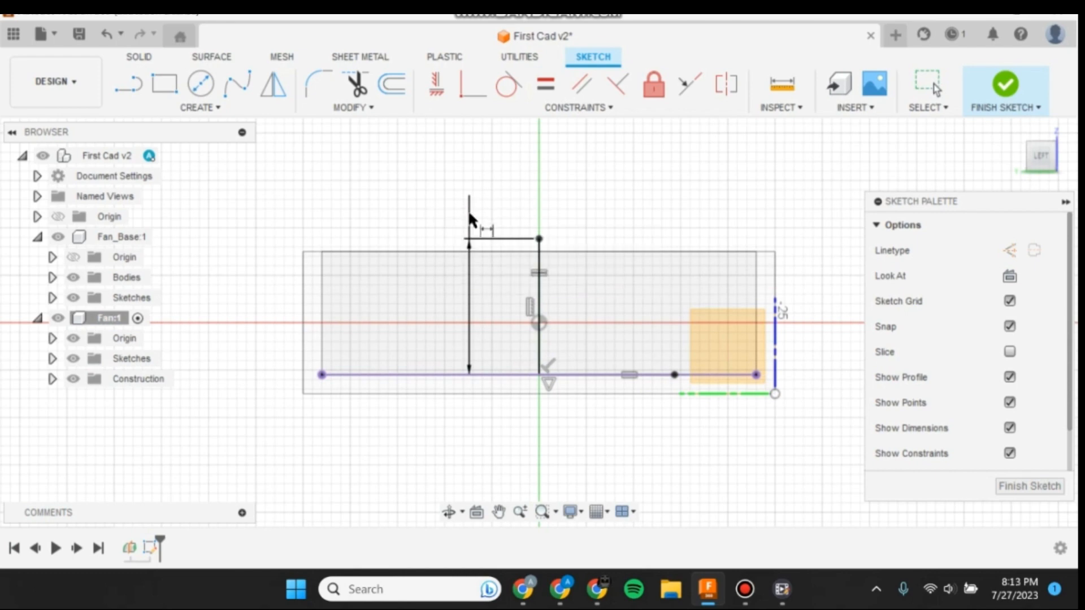
key(Escape)
- Draw a circle centred on the two lines' shared corner and passing through the horizontal line's free end, and finish the sketch
key(c)
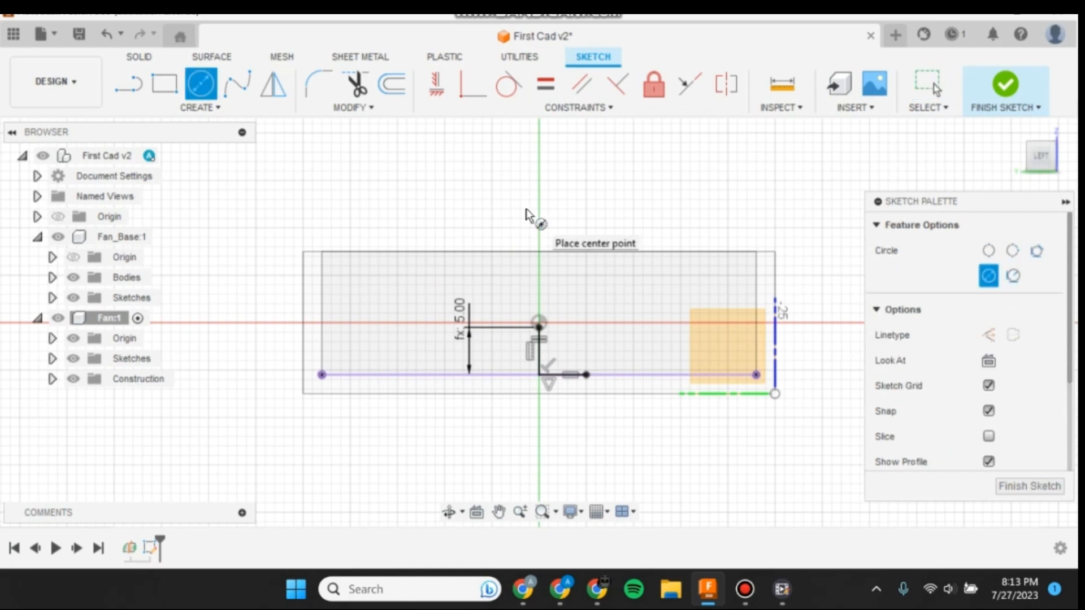
click(539, 375)
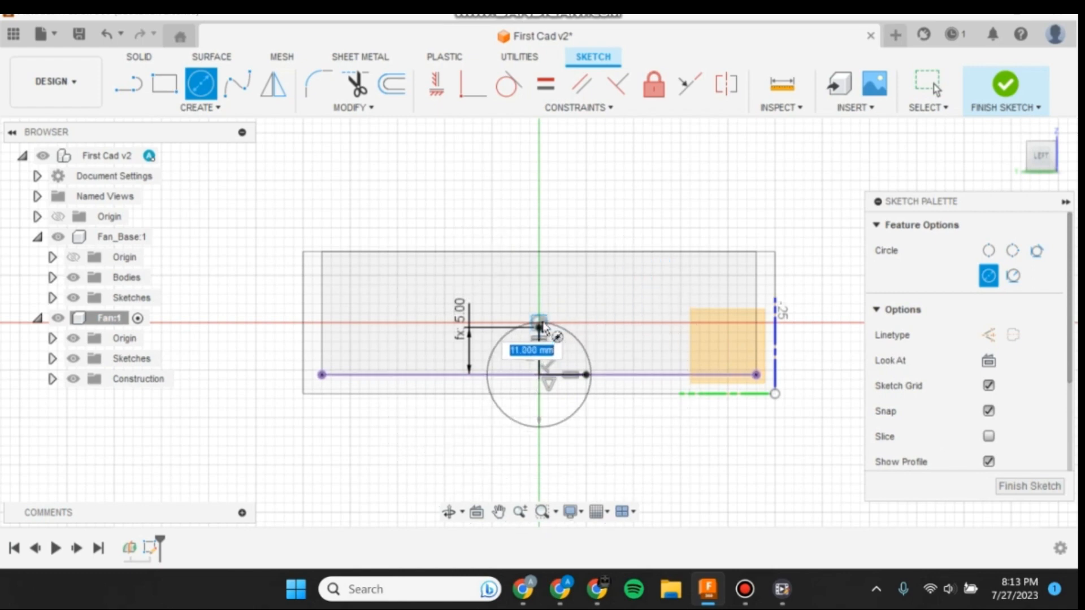
click(586, 376)
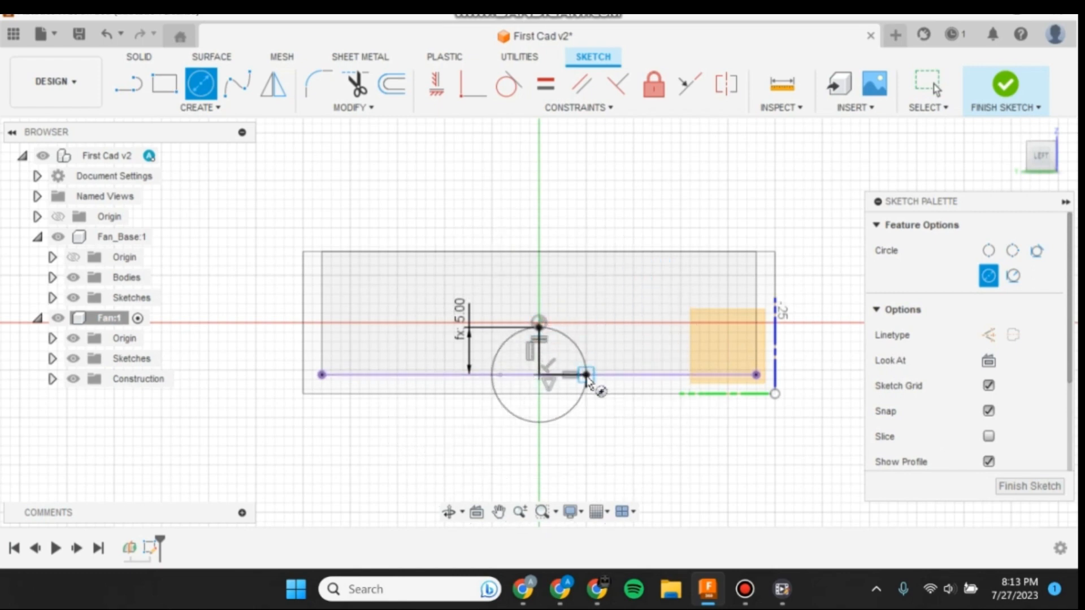
key(Escape)
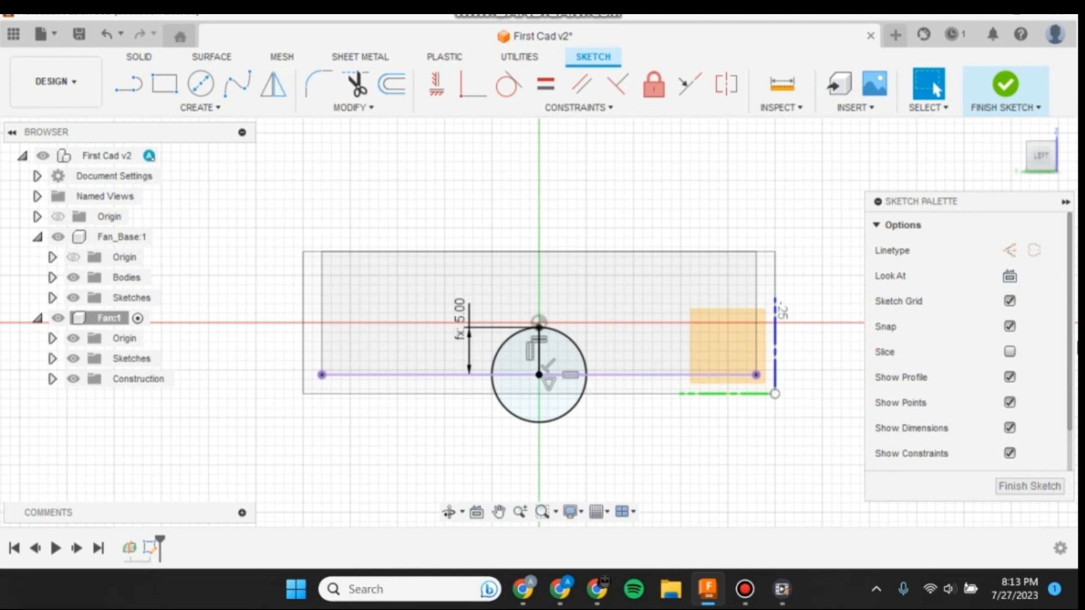
click(553, 384)
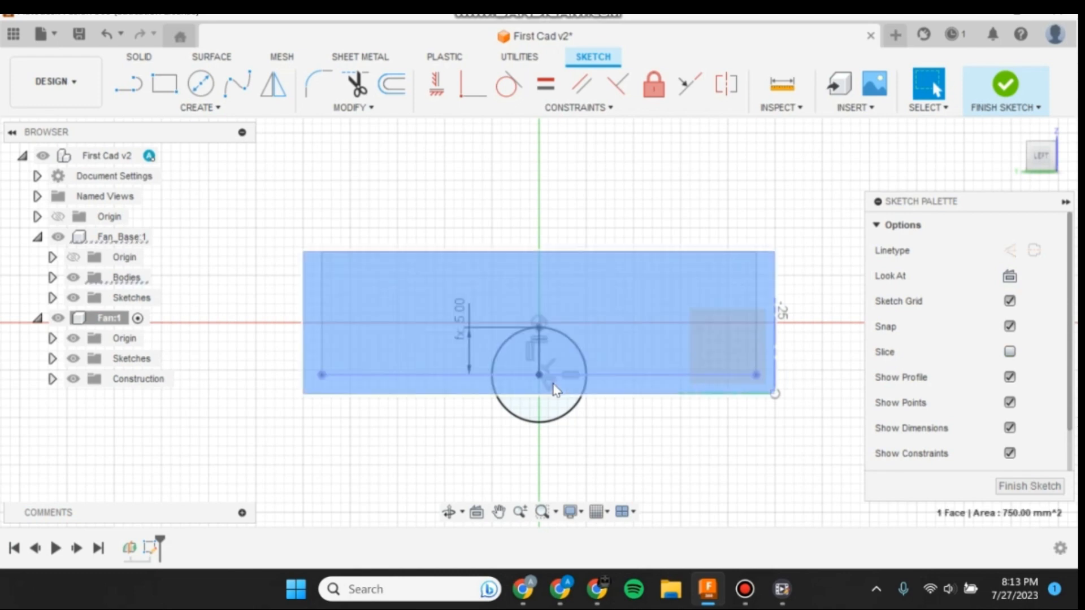
click(677, 437)
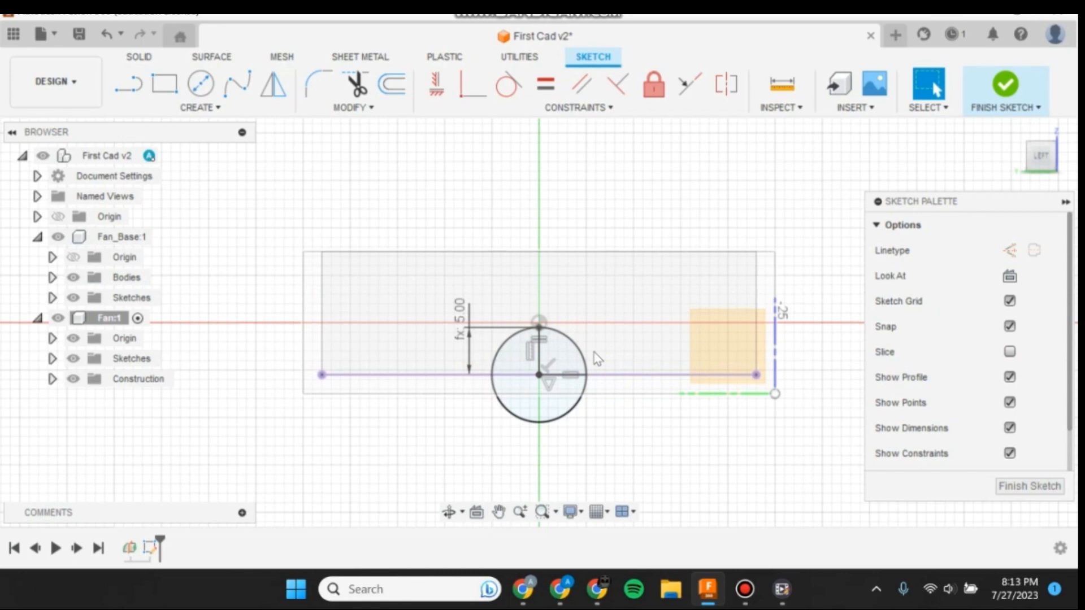
click(172, 110)
mouse_move(167, 178)
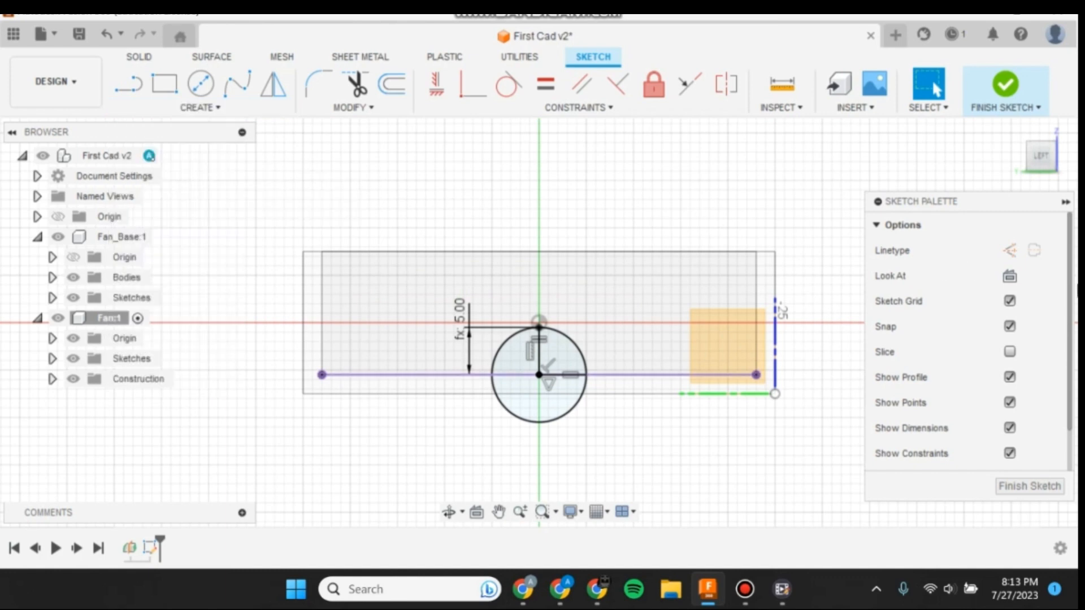
click(1040, 490)
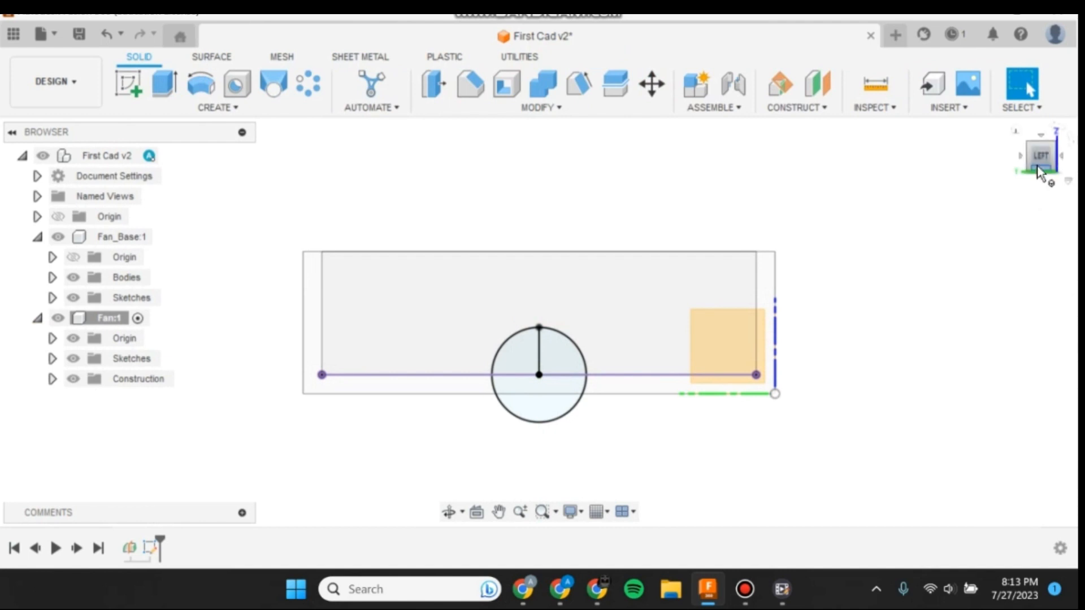
- Revolve the upper quarter-circle profile 360 degrees around the vertical sketch line as a new body
drag(1037, 169, 1015, 191)
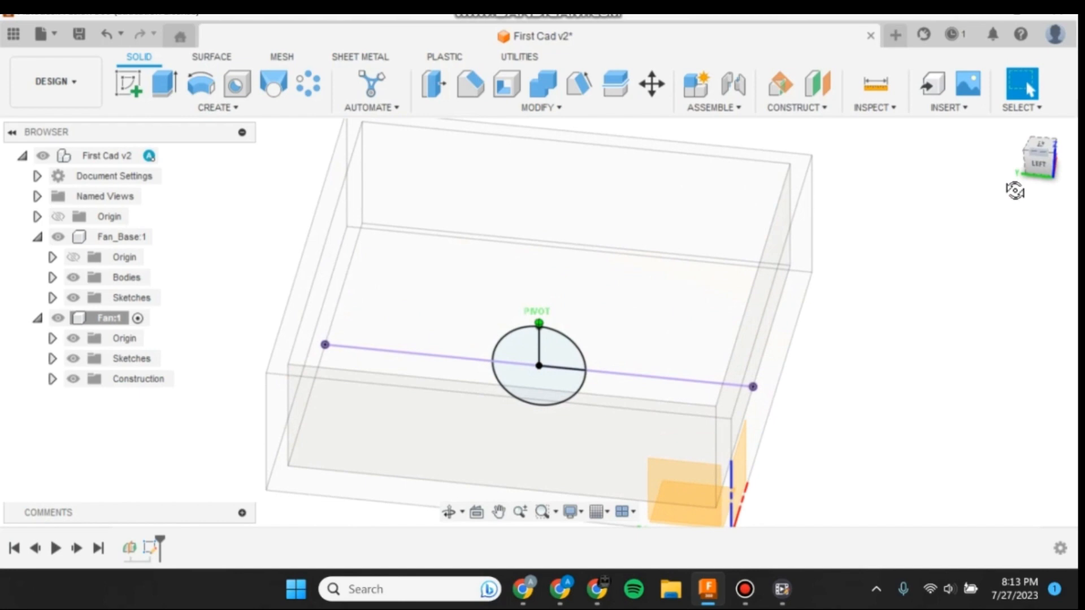
click(214, 109)
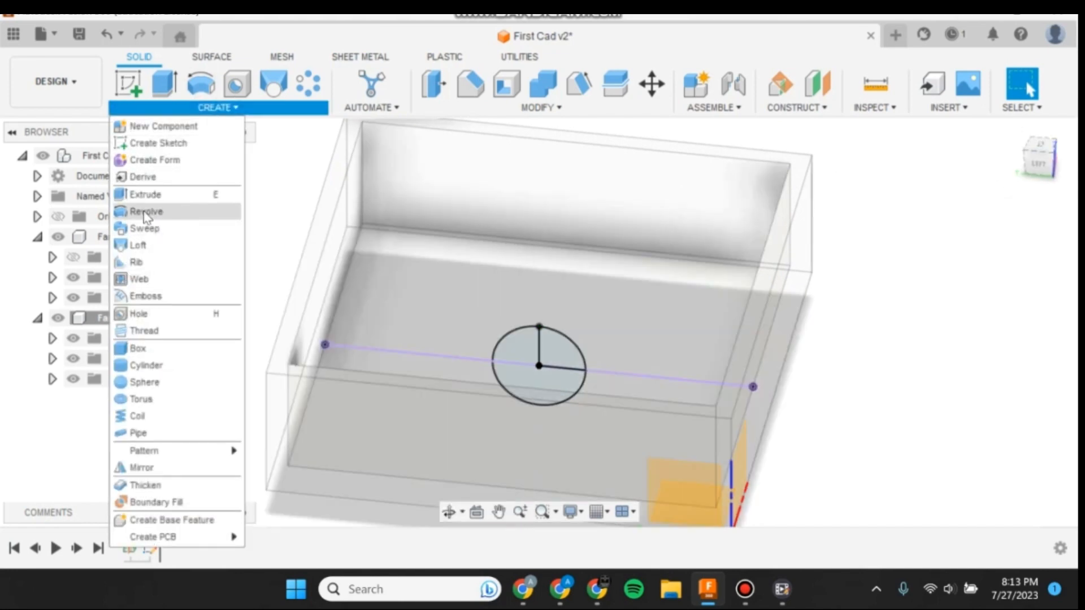
click(147, 213)
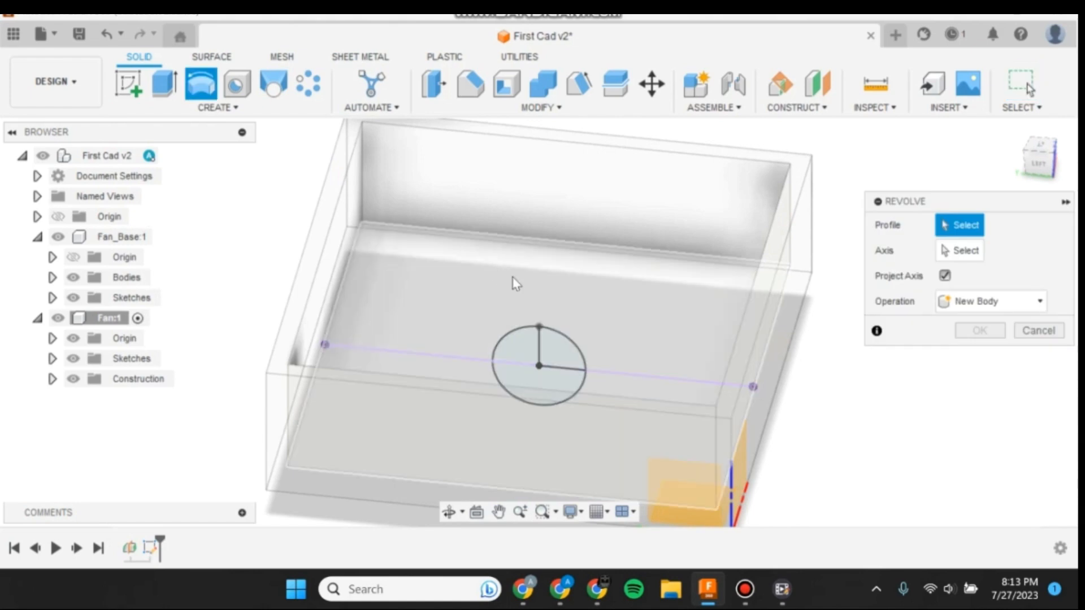
click(555, 350)
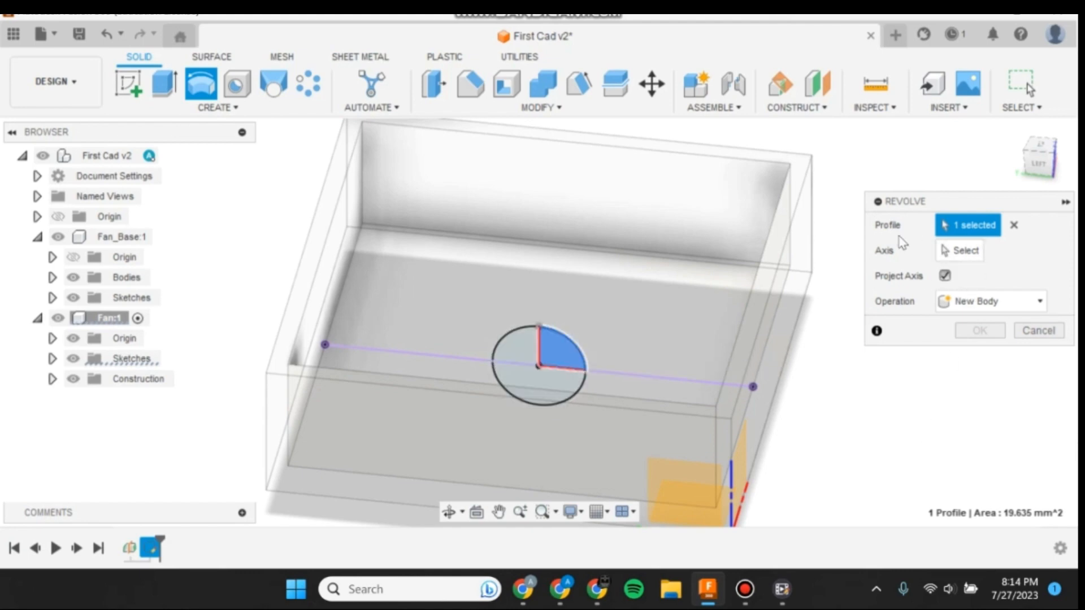
click(973, 253)
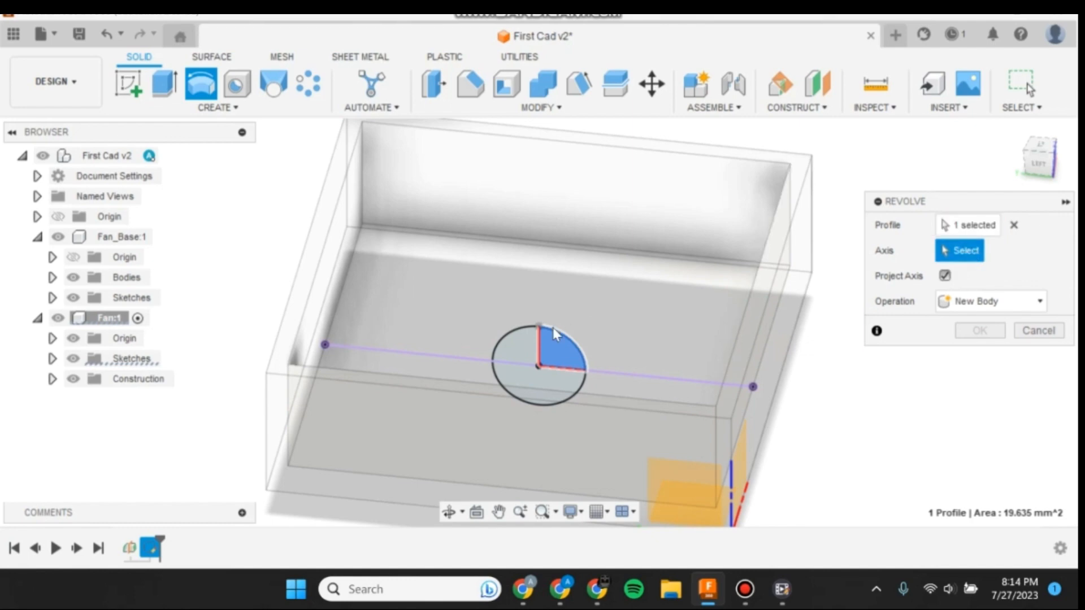
click(539, 339)
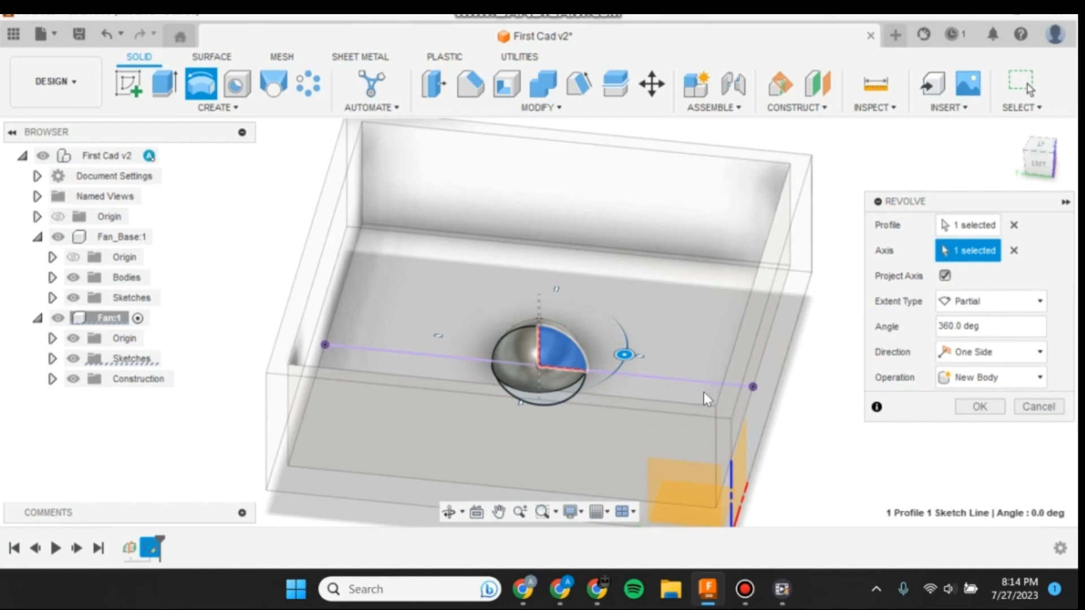
key(Return)
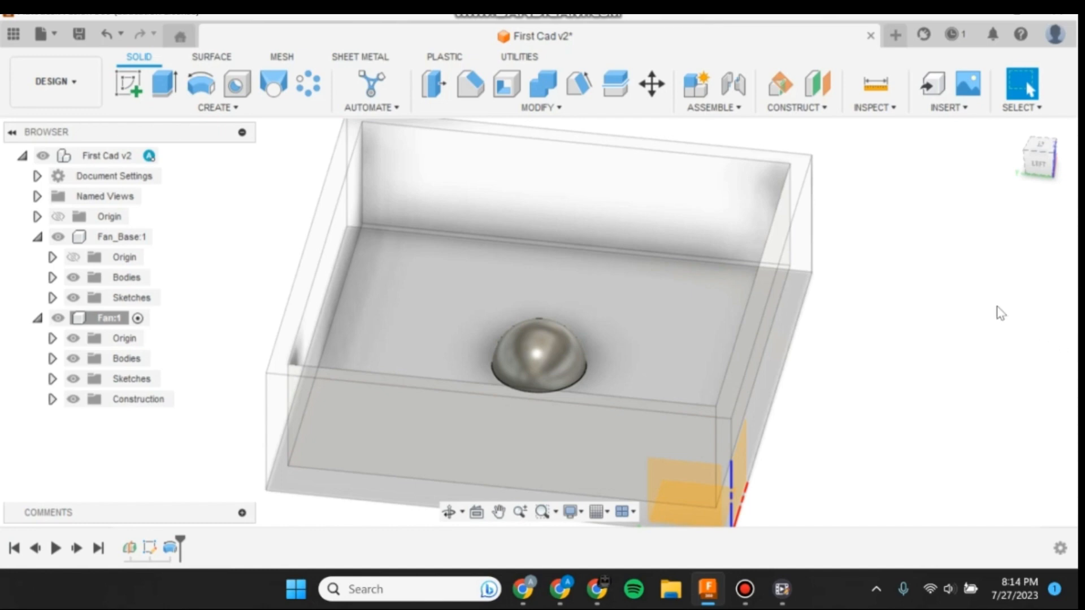
- Translate the revolved dome body along Z by the Center_Hei user parameter
click(650, 85)
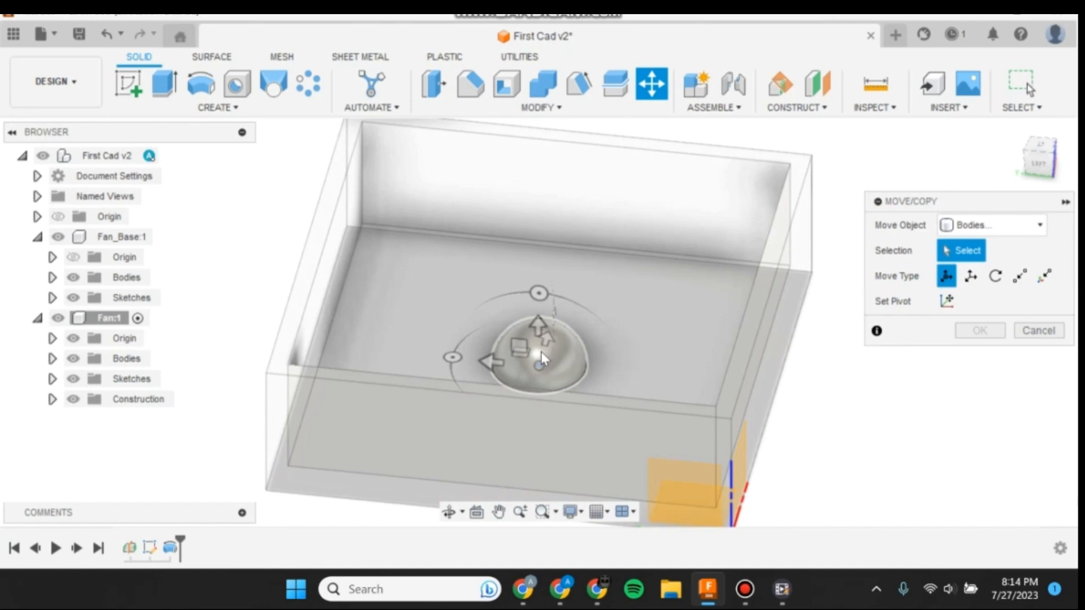
click(541, 355)
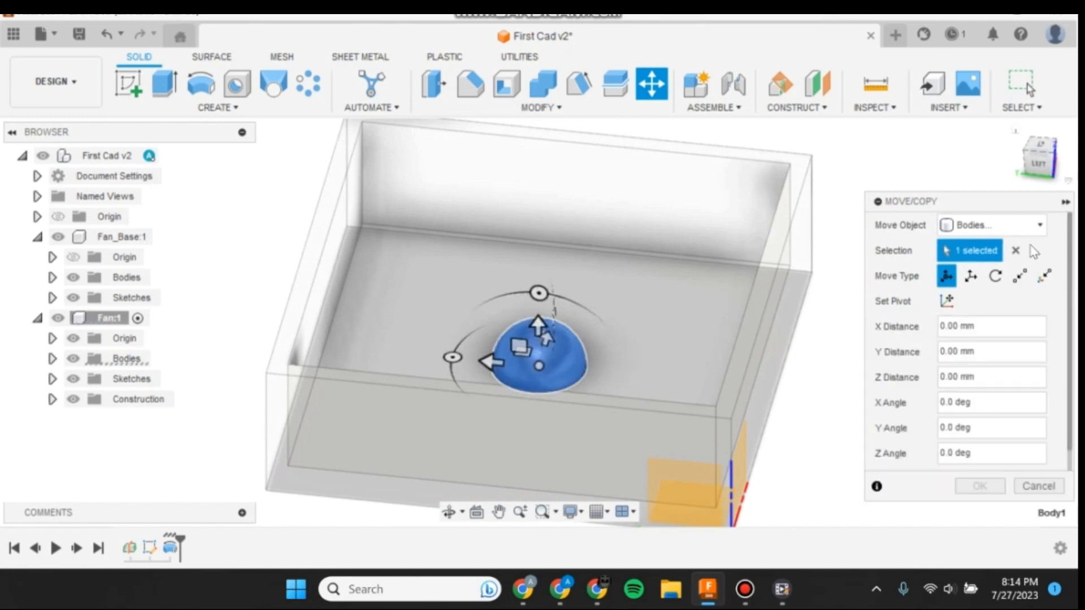
click(970, 276)
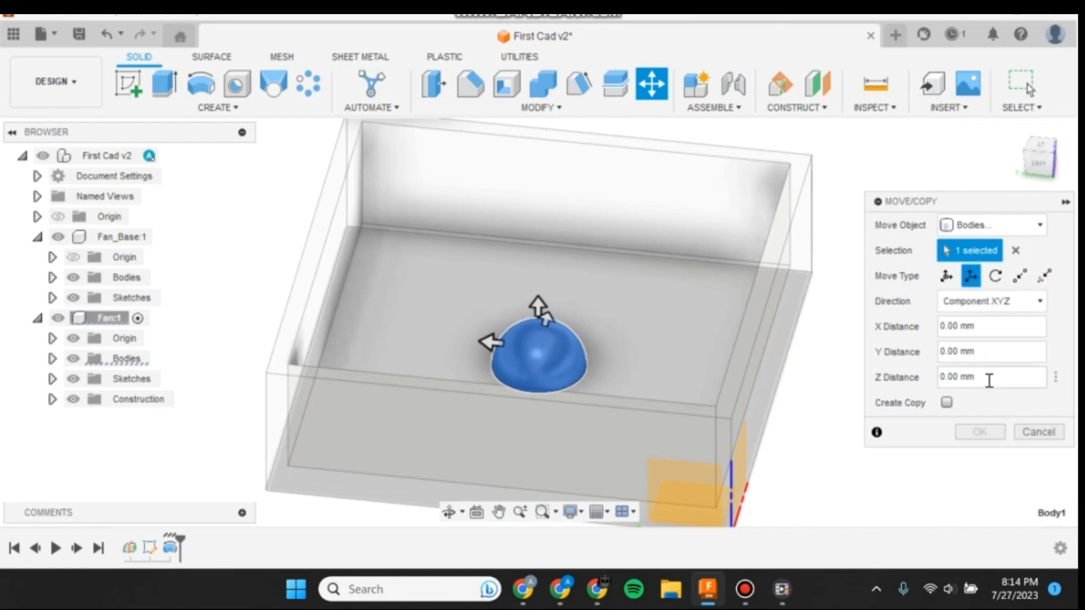
drag(989, 379, 938, 386)
text(cent)
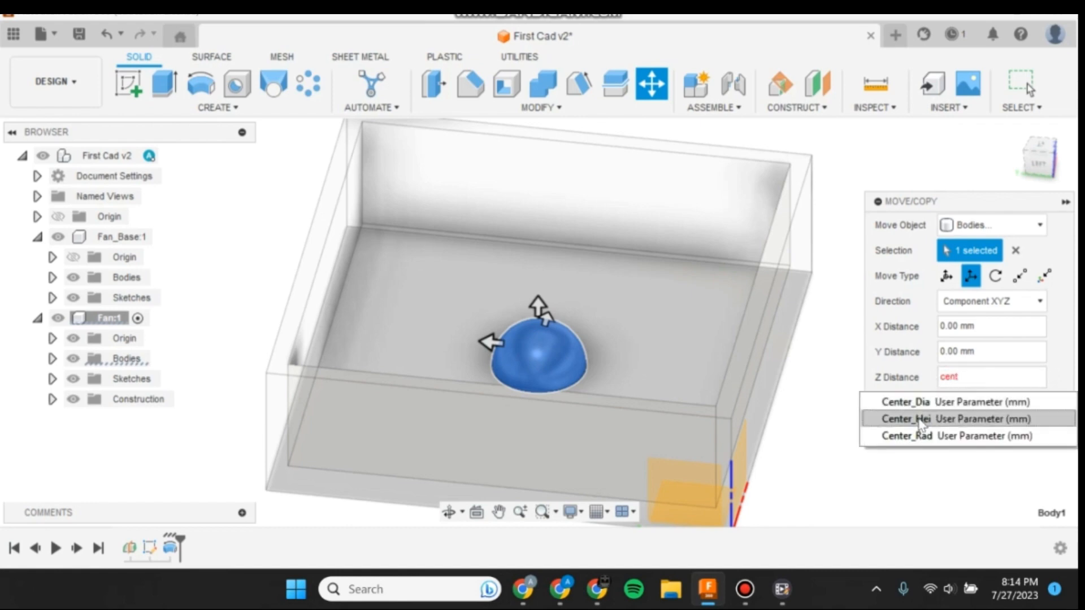
click(920, 421)
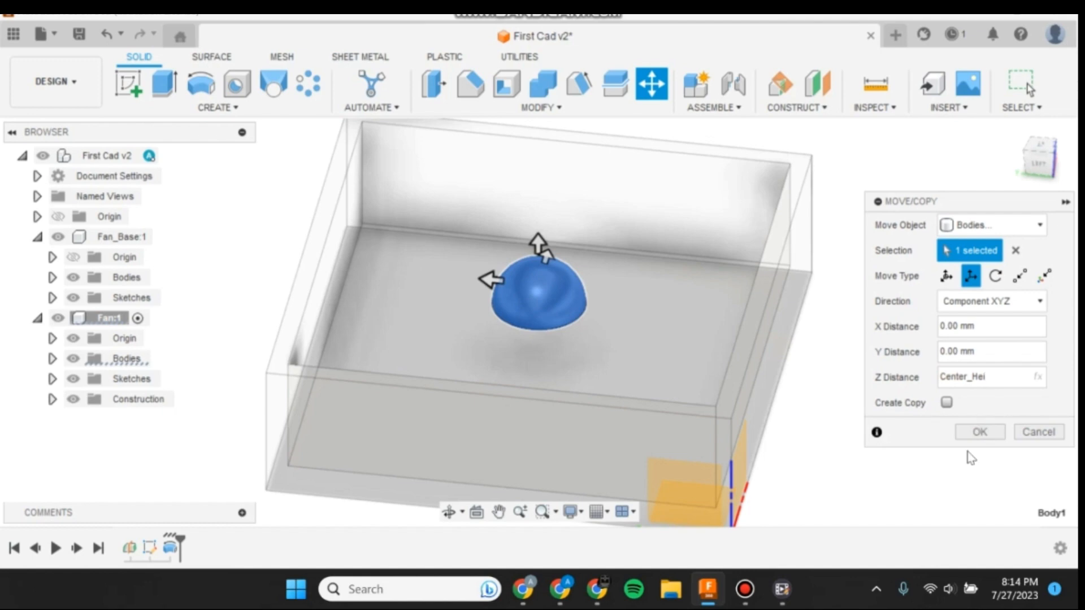
click(976, 432)
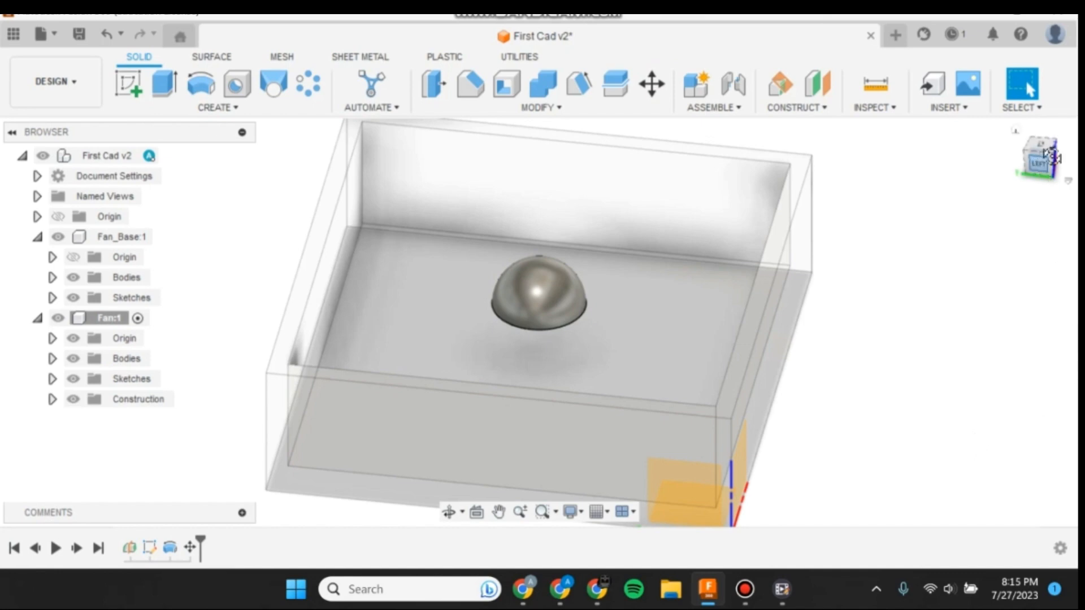
- Save the design as a new version with the description "User Saved"
click(1040, 163)
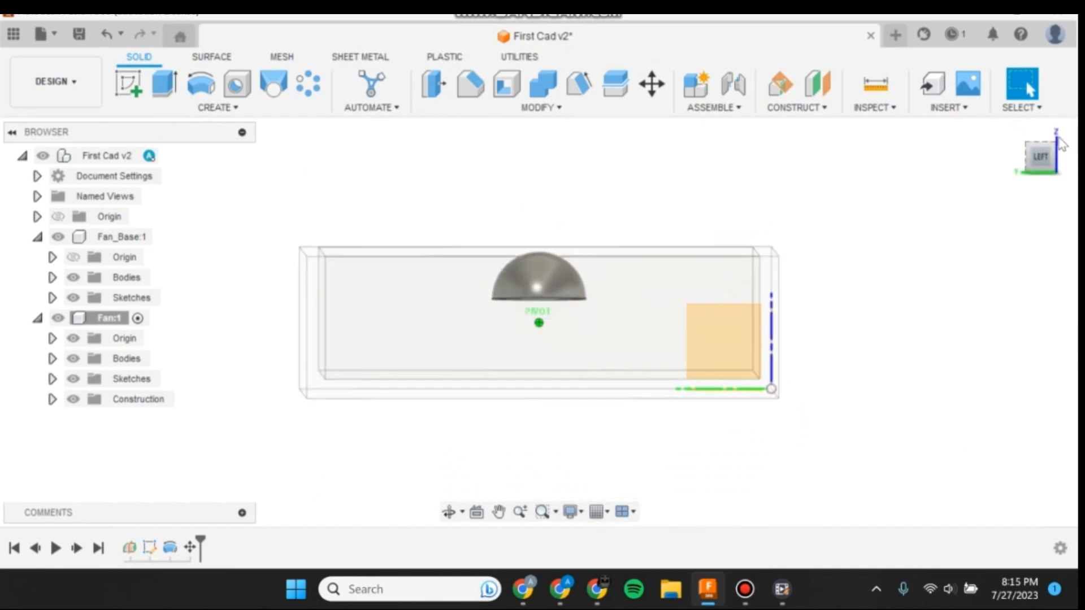
click(78, 35)
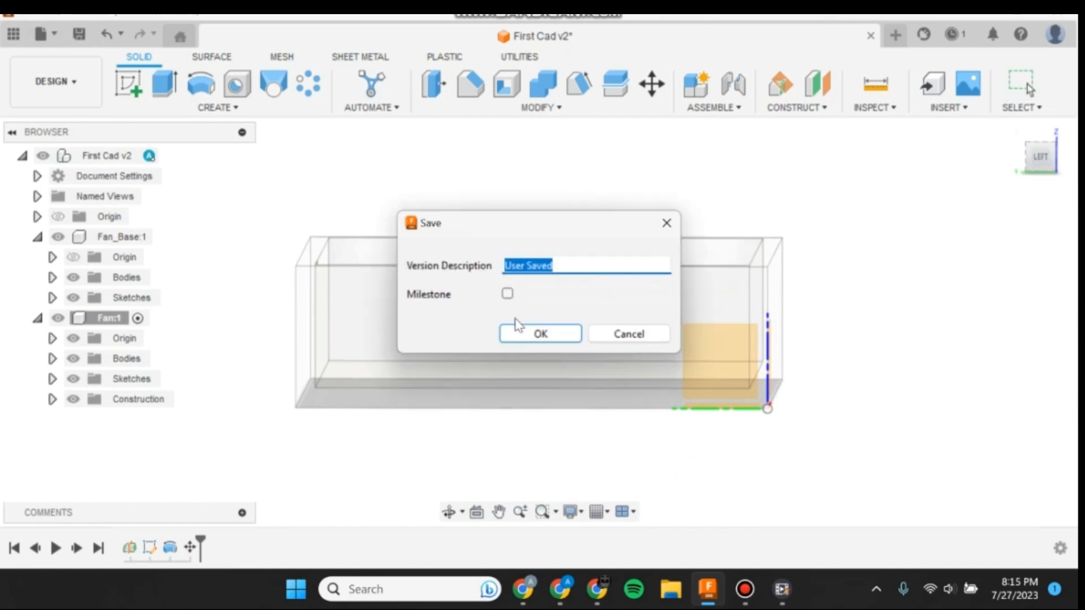
click(538, 334)
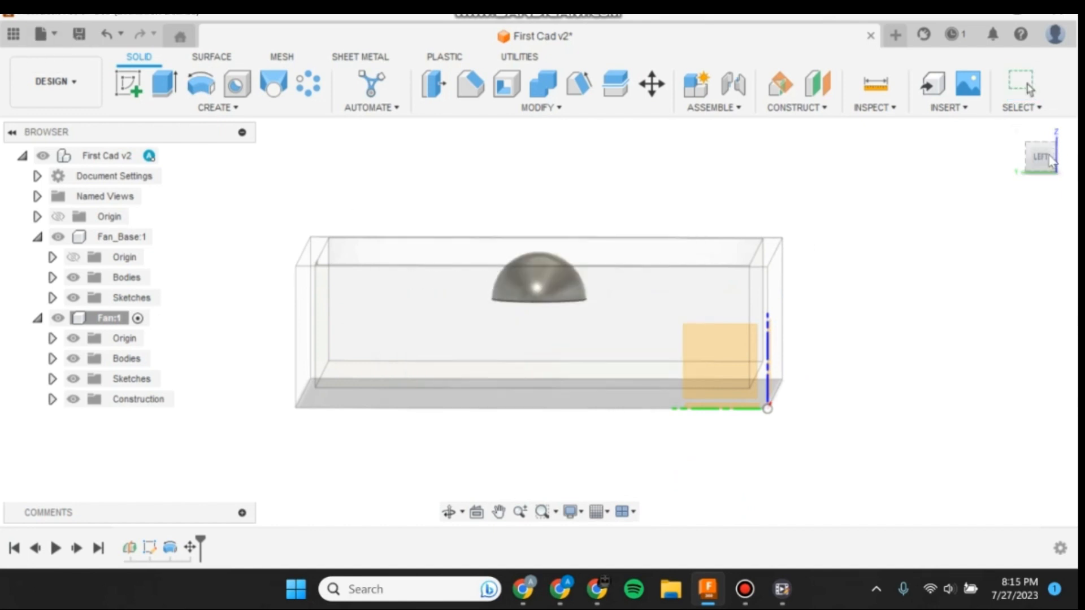
drag(1037, 160, 1024, 170)
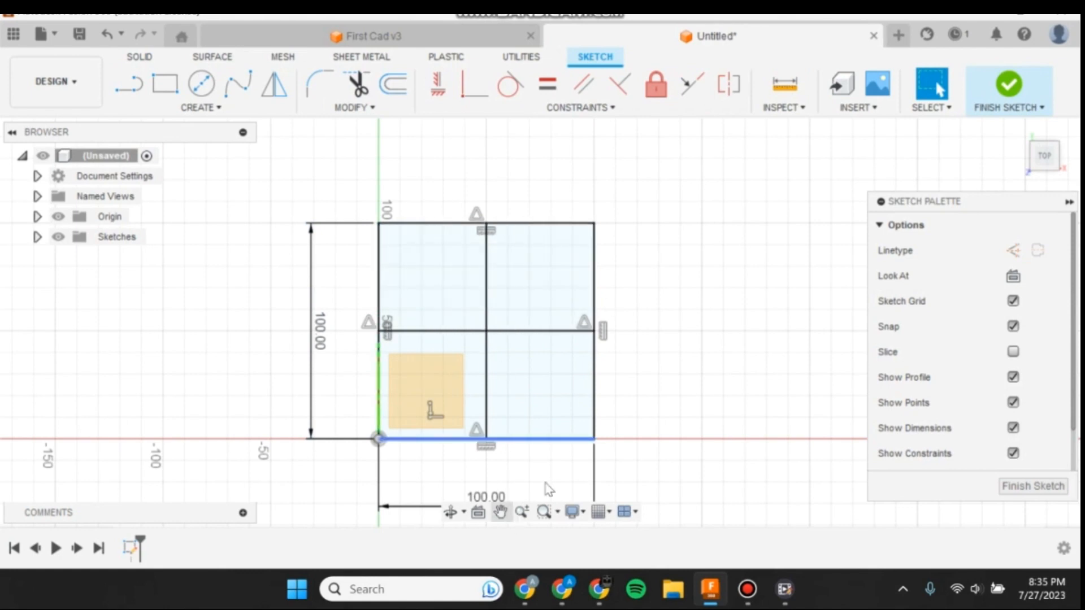
- Finish the divided 100 mm square sketch and try to extrude its quadrants 10 mm as a new body
click(1033, 486)
key(e)
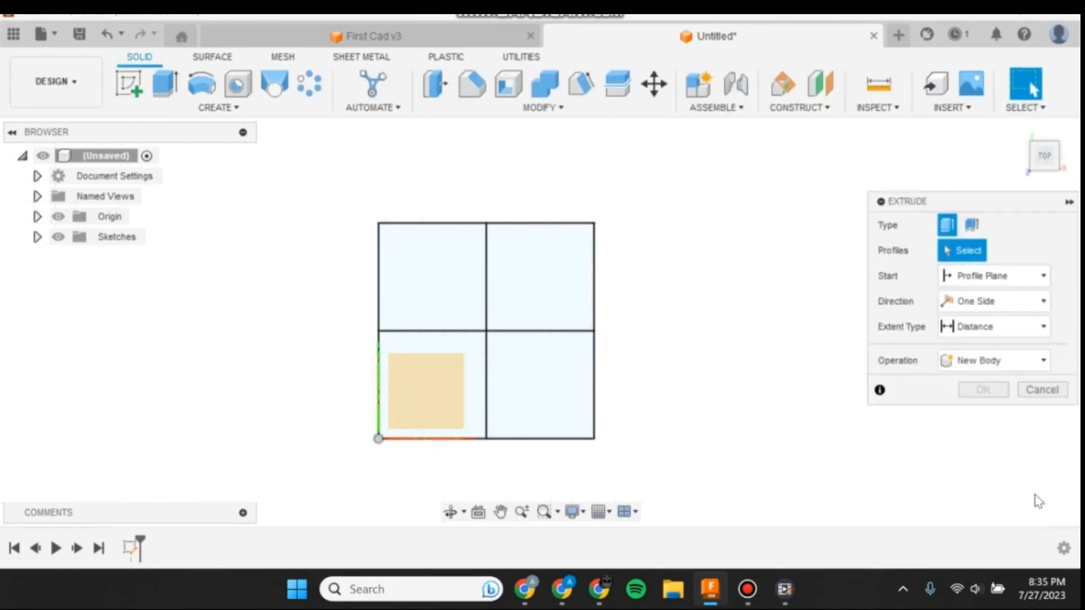
click(547, 287)
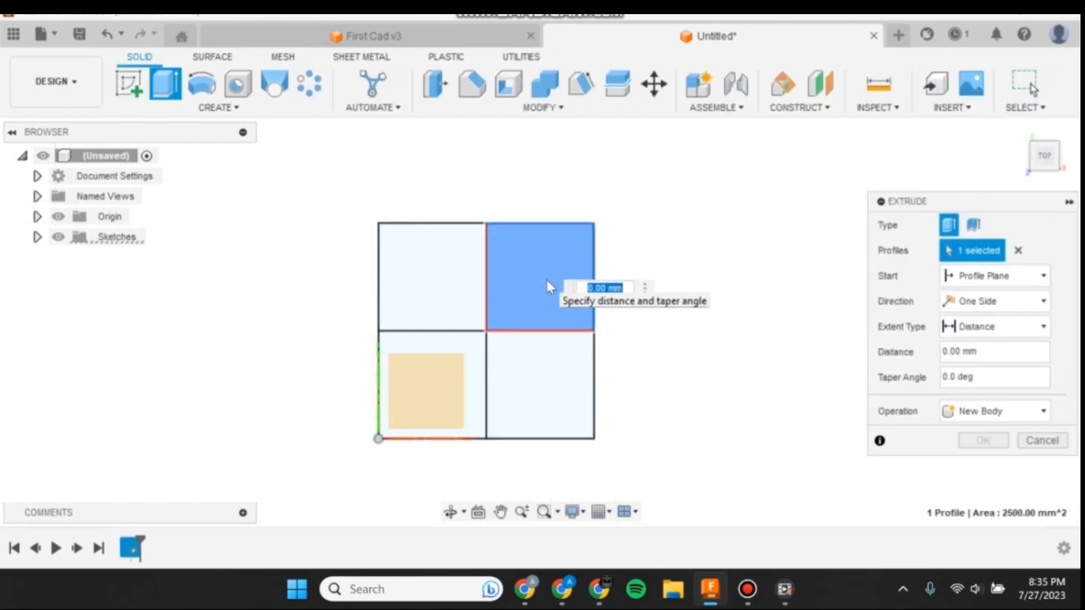
drag(1038, 134, 1042, 124)
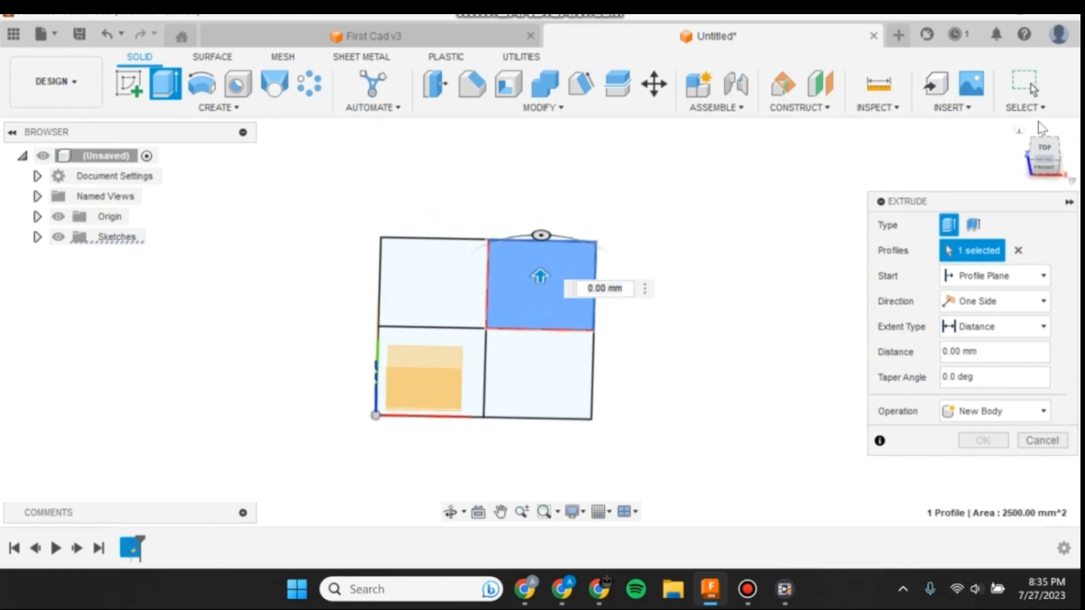
drag(541, 279, 462, 283)
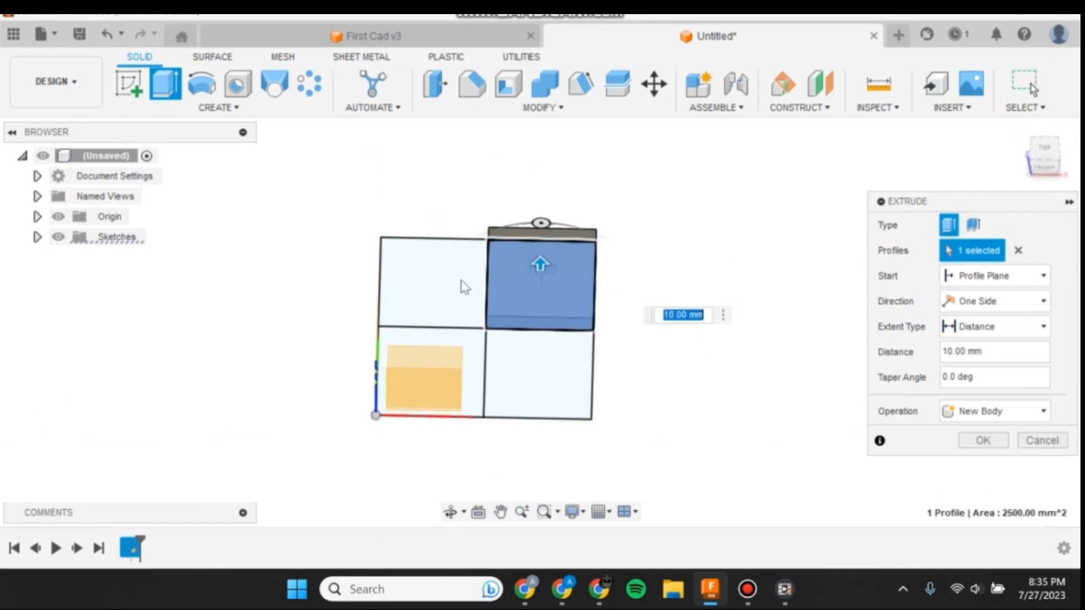
click(462, 283)
click(449, 345)
click(518, 371)
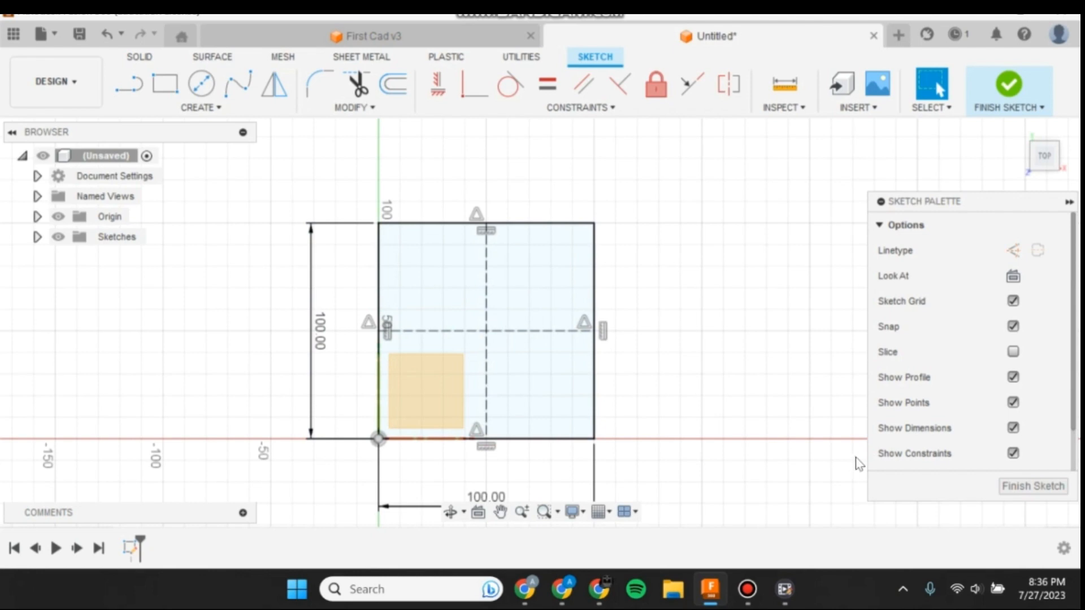
- Start an extrusion of the whole 100 mm square, divided only by construction lines, as a single profile
key(e)
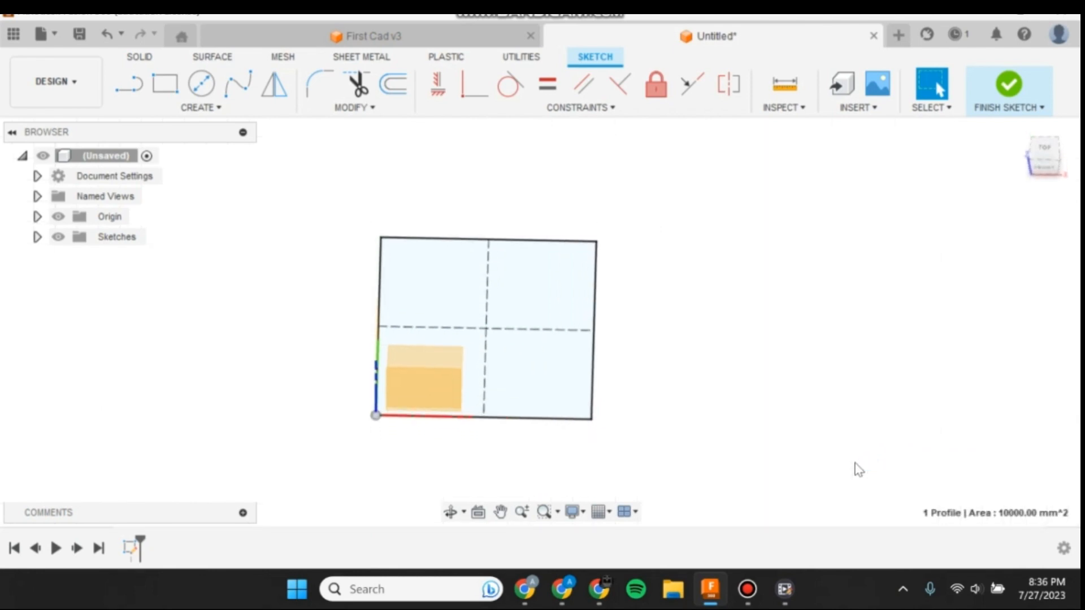
click(542, 287)
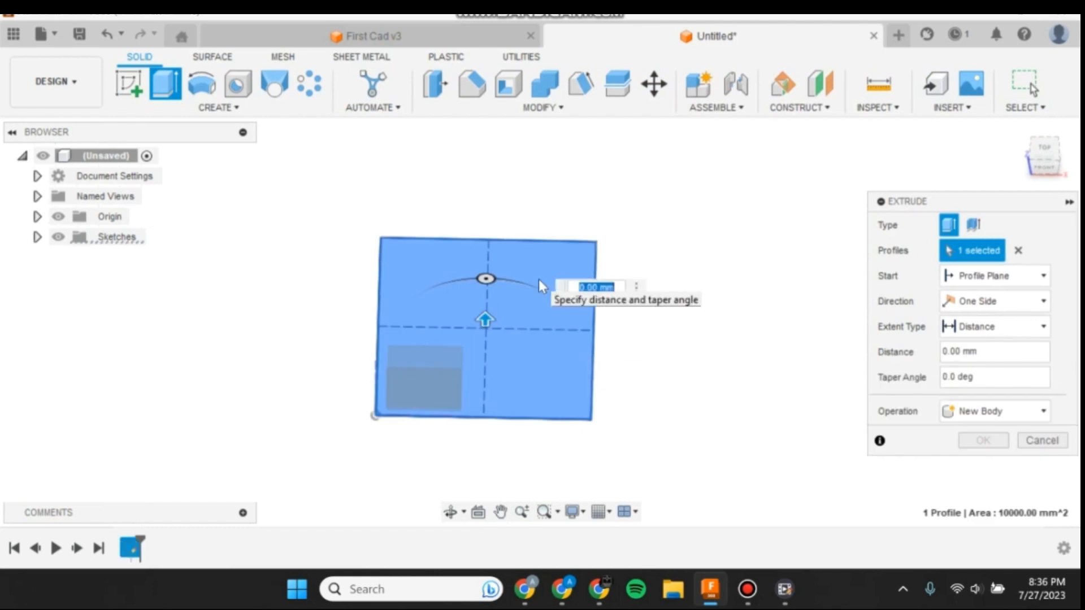
click(460, 299)
click(458, 295)
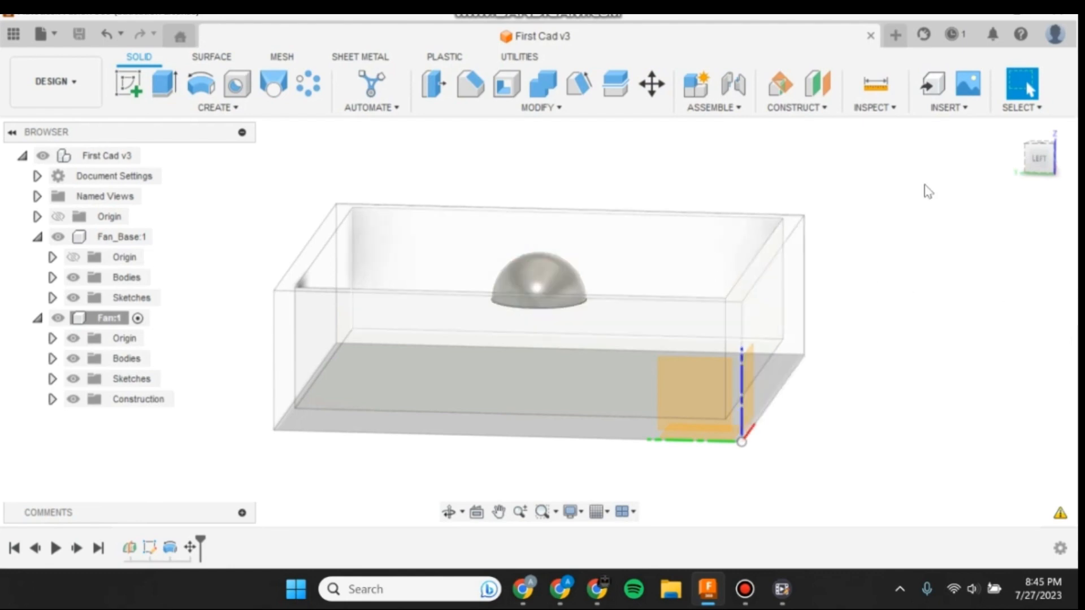
- Create a sketch on the inside floor face of the fan base within the Fan component
click(1041, 176)
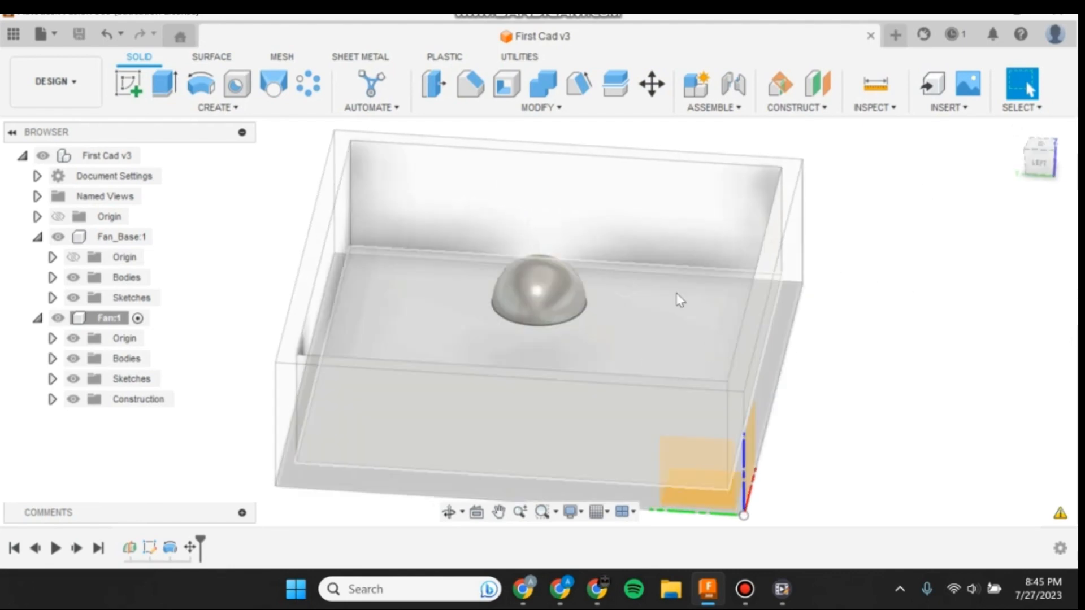
click(666, 307)
right_click(667, 305)
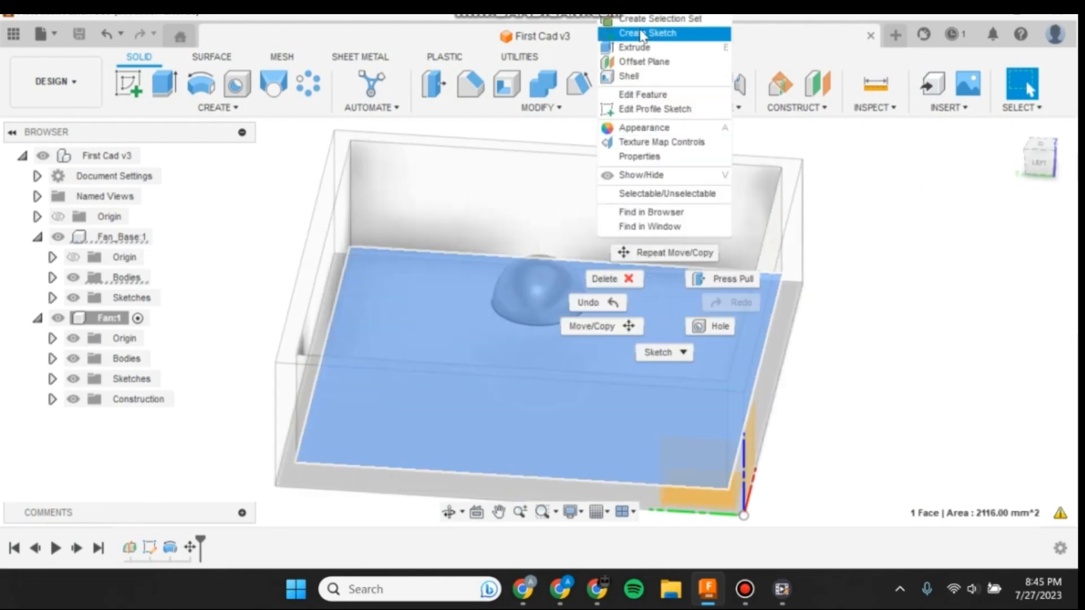
click(644, 34)
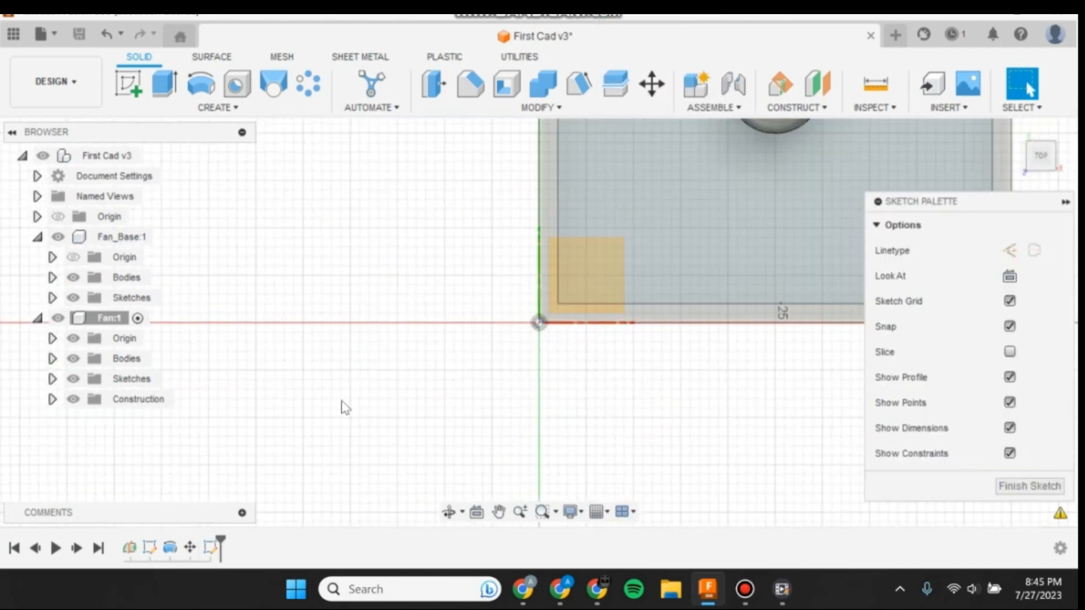
click(138, 318)
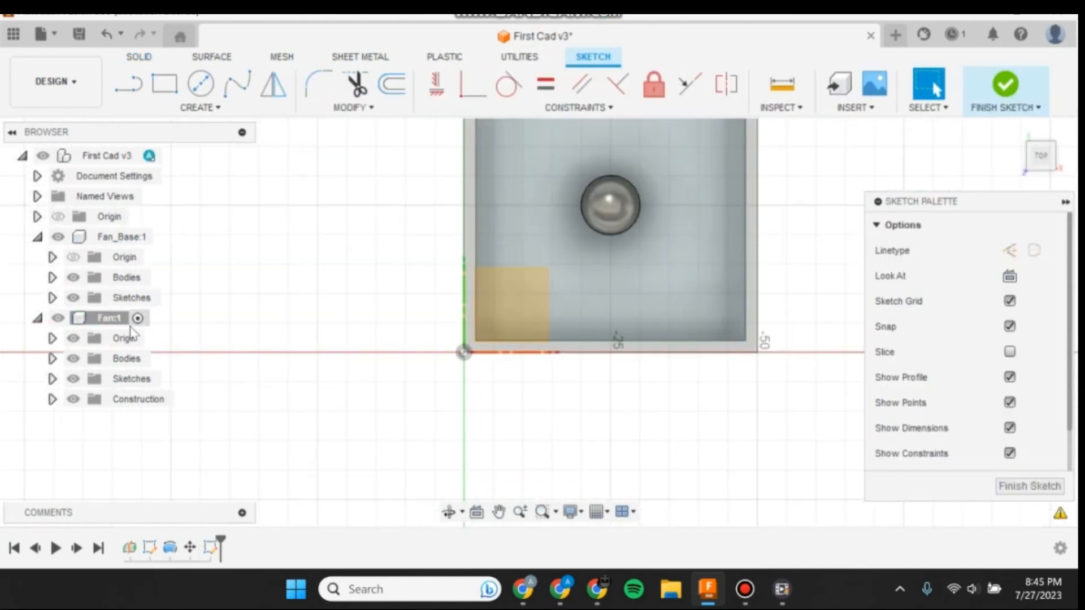
scroll(458, 203, up, 3)
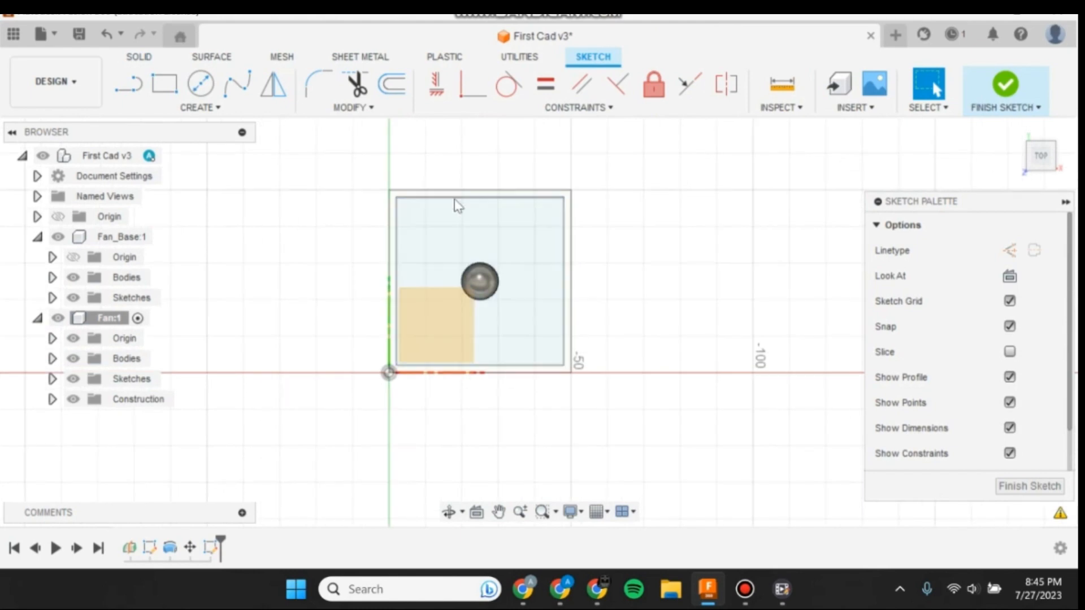
- Draw vertical and horizontal 46 mm construction lines between the midpoints of the floor's opposite inner edges
key(l)
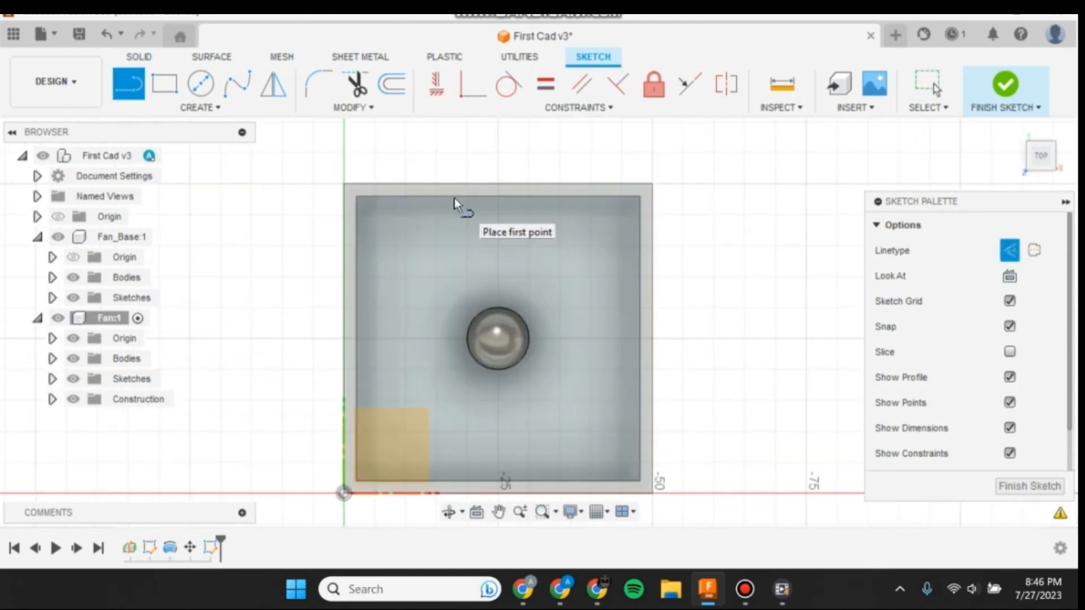
click(497, 195)
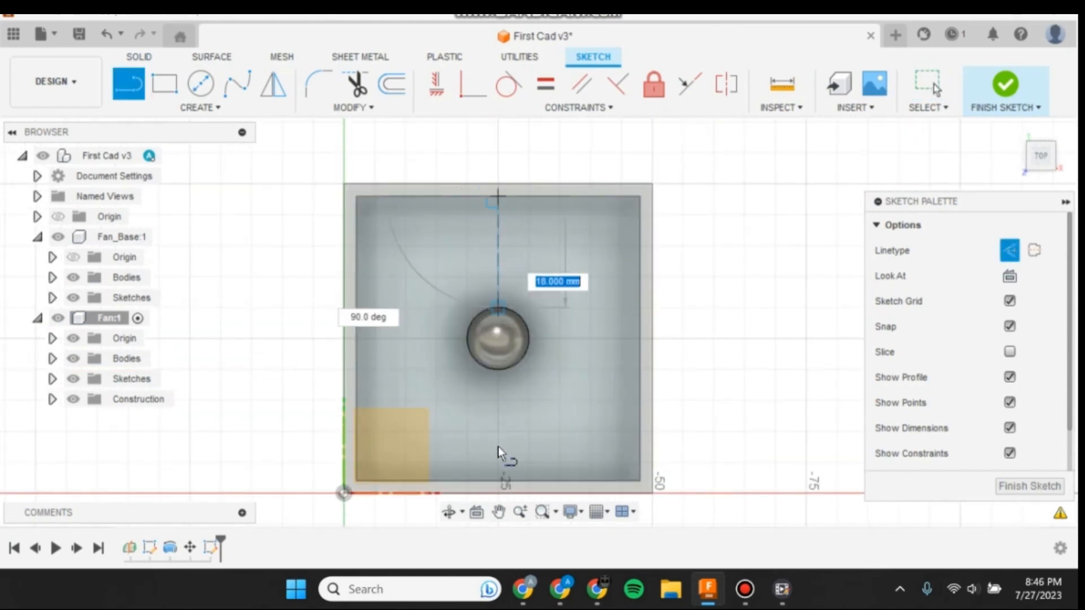
double_click(498, 481)
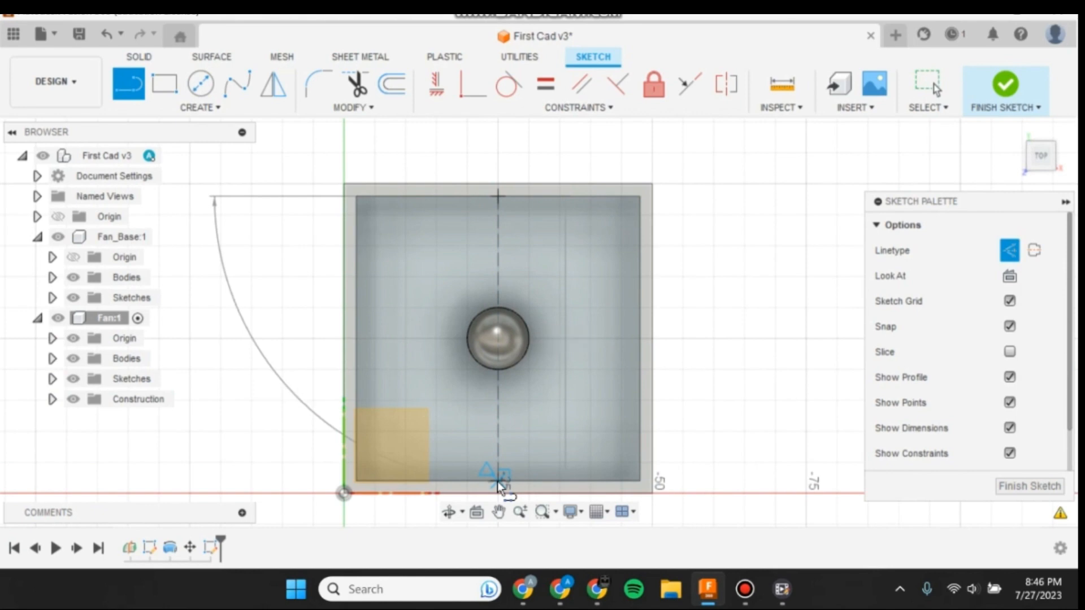
click(354, 336)
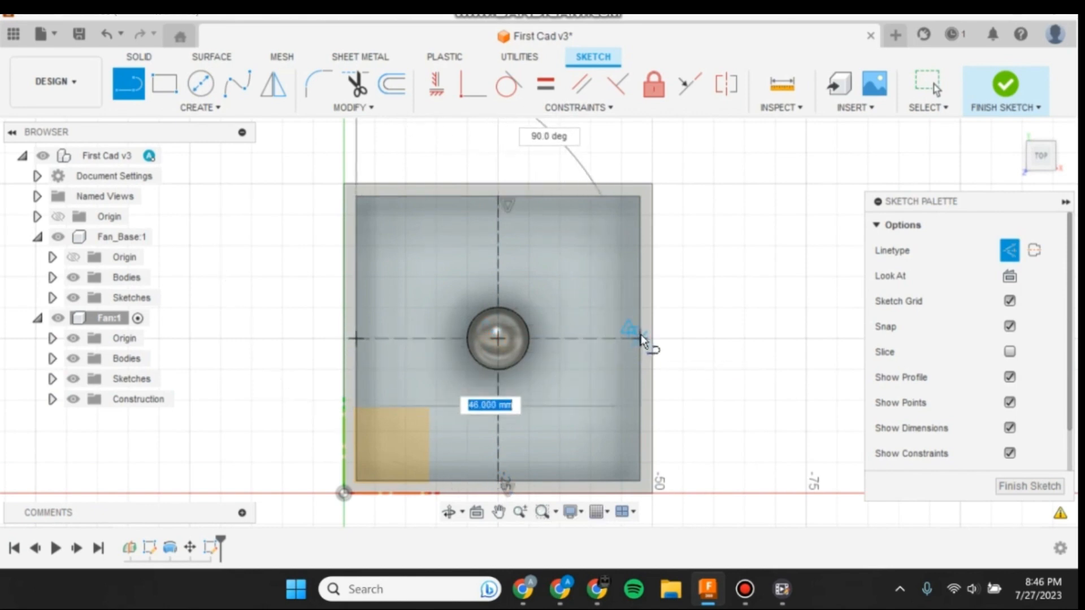
double_click(641, 339)
key(Escape)
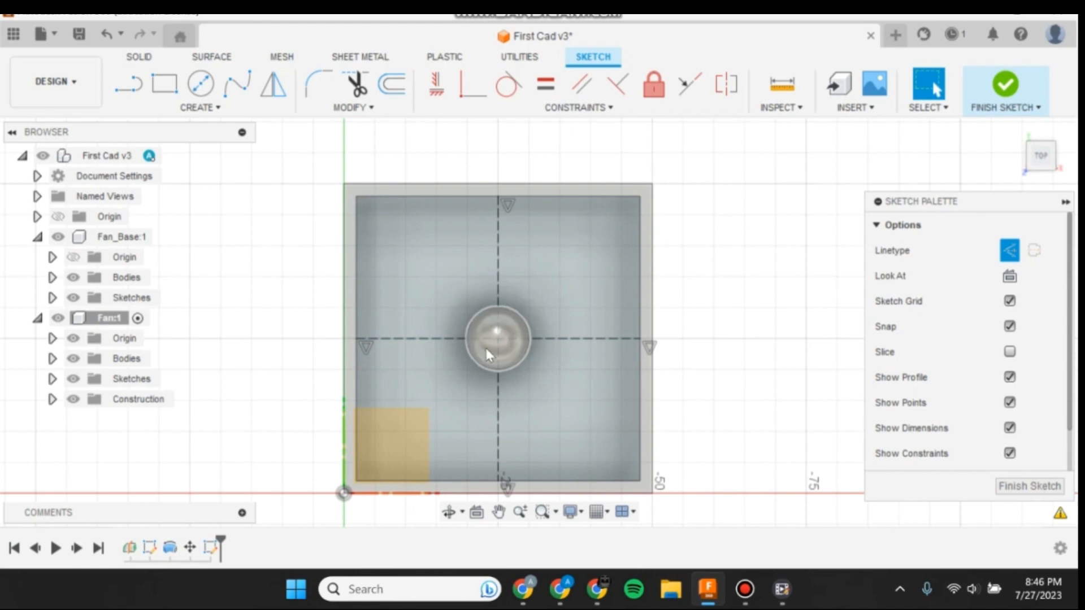
- Hide the dome body Body1 in the Fan component to expose the crossing of the construction lines
click(66, 341)
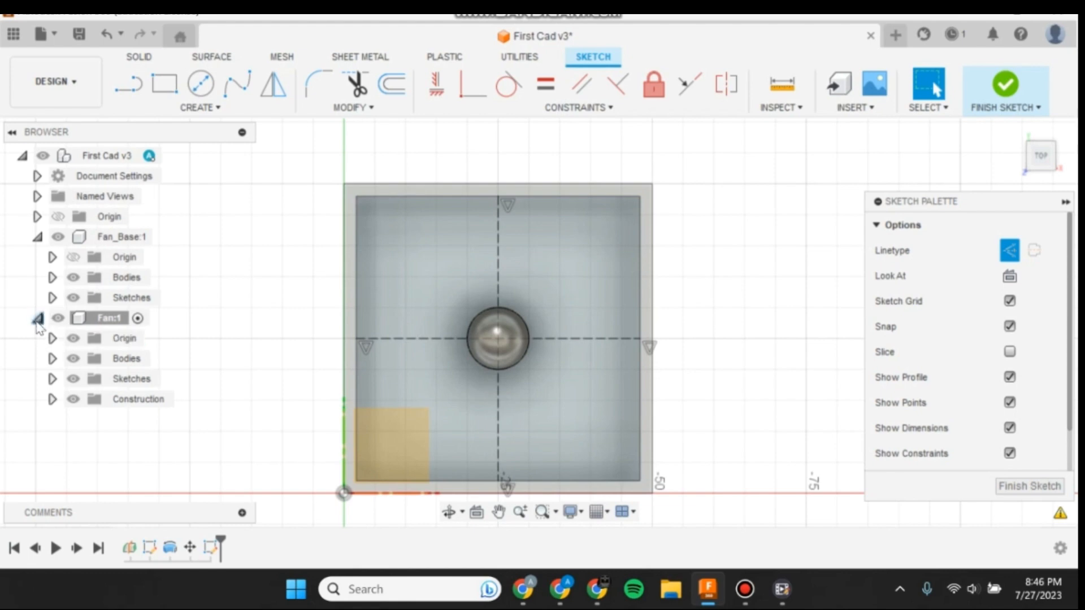
click(52, 359)
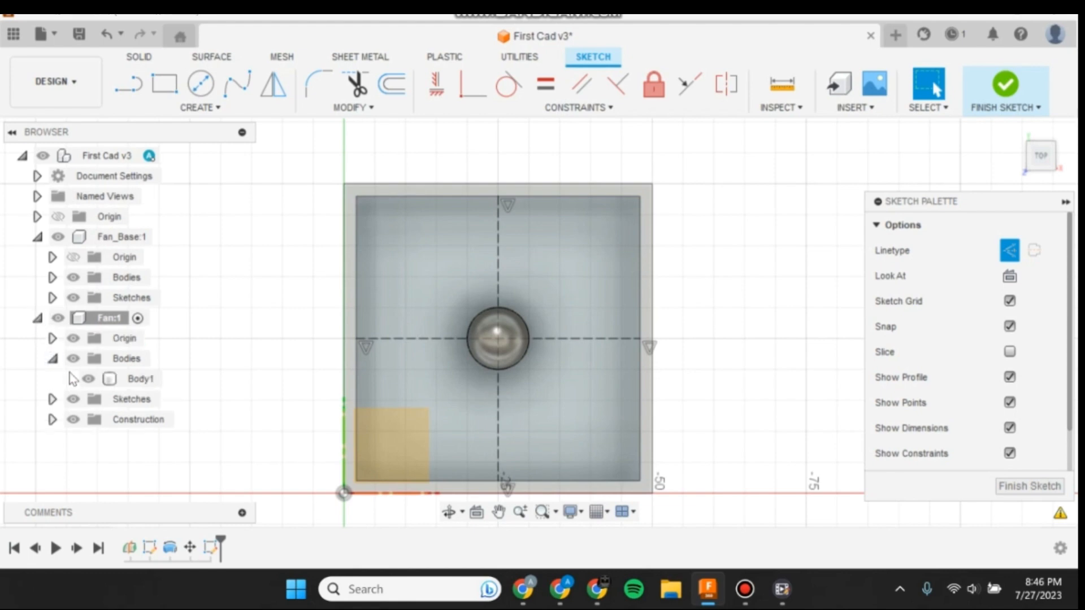
click(89, 382)
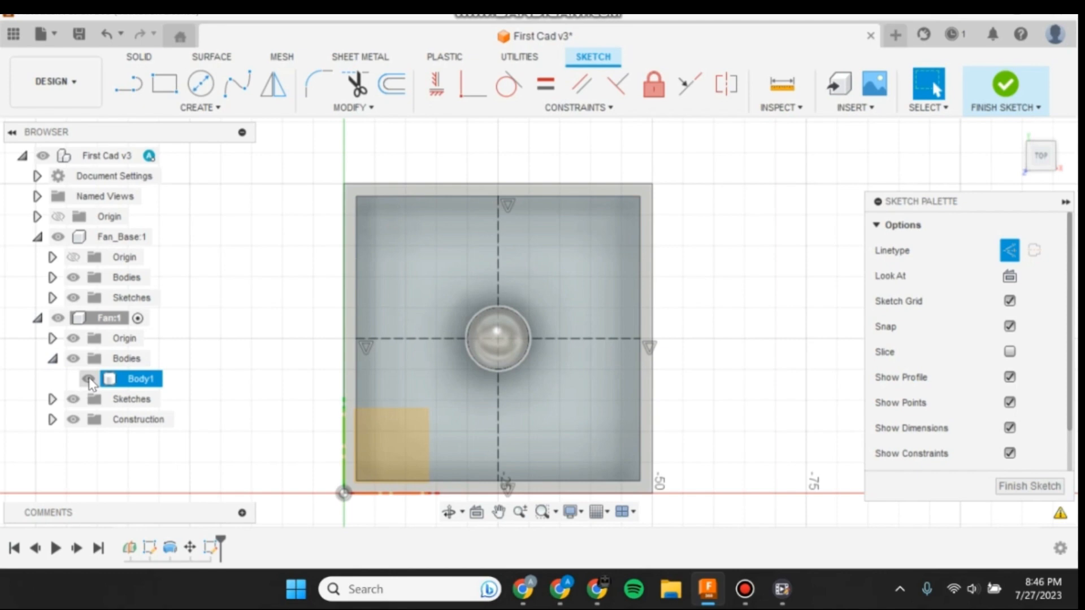
click(88, 379)
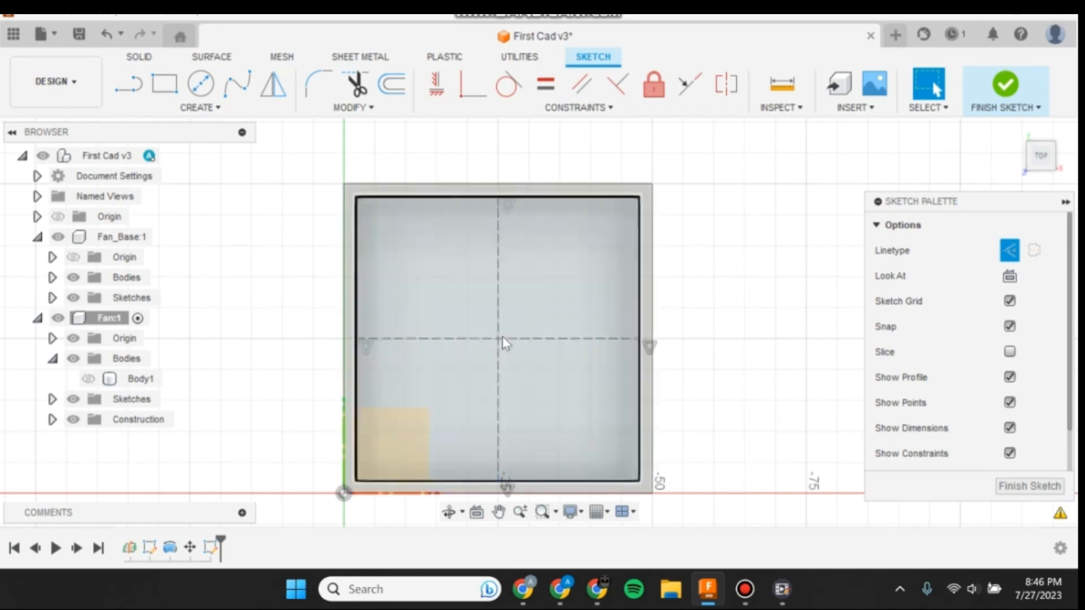
key(c)
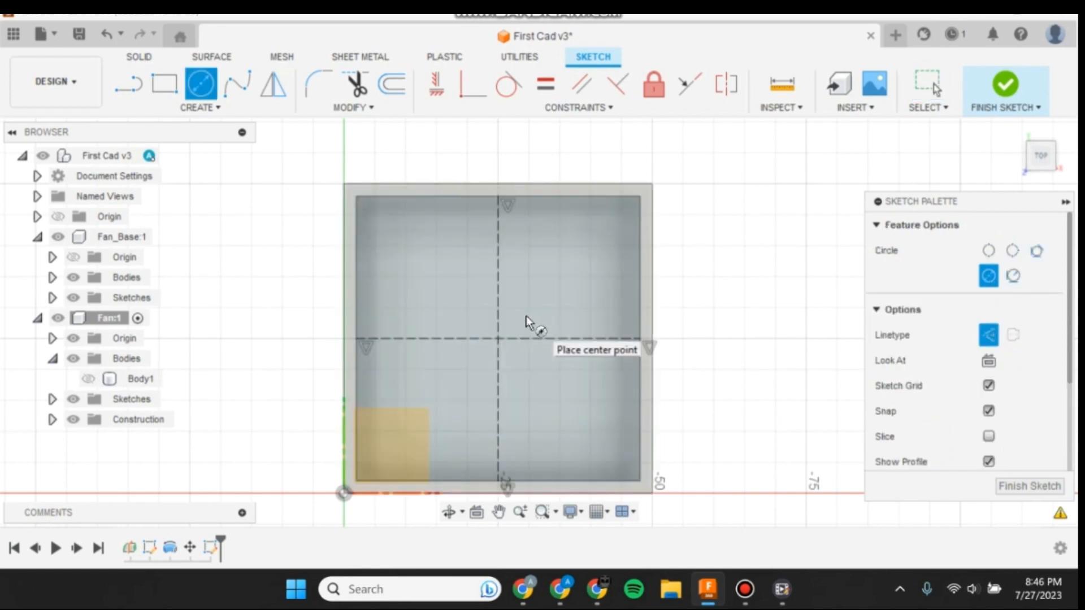
click(497, 340)
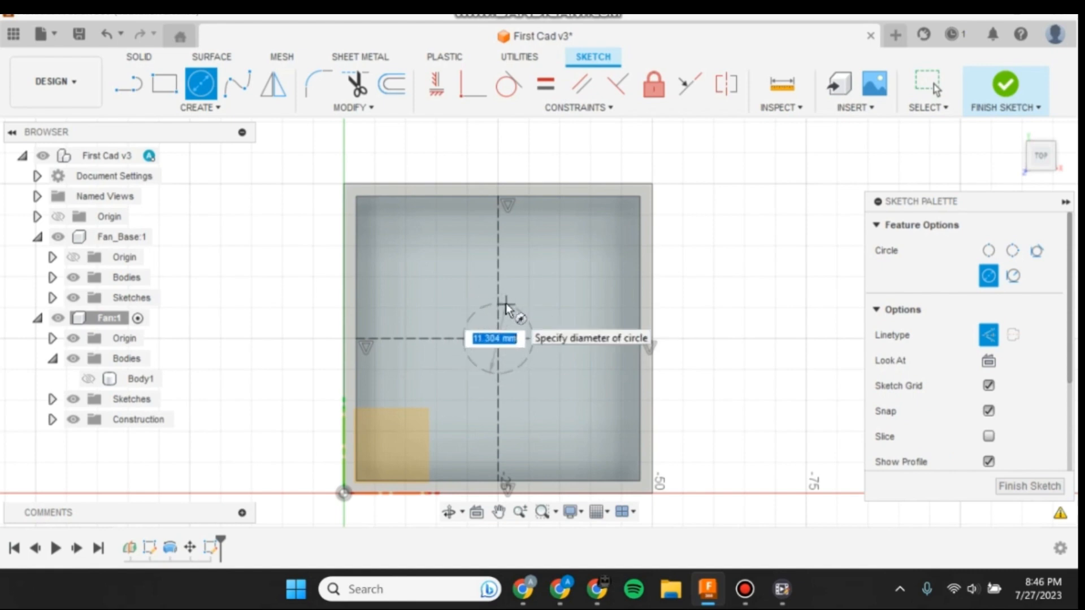
key(Escape)
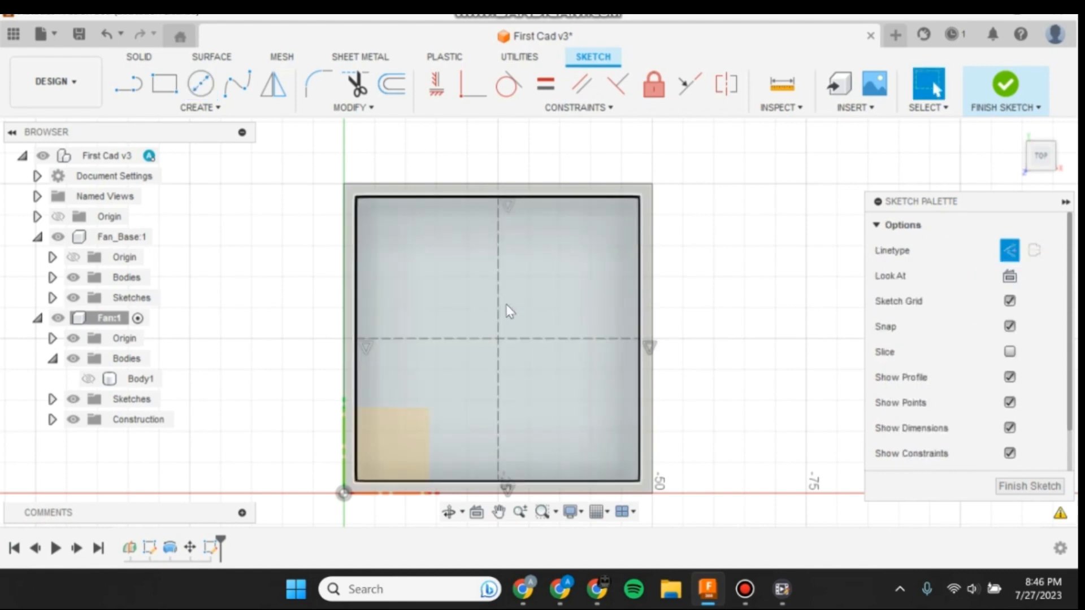
- Turn off the construction linetype and draw a circle of diameter Center_Dia centred where the construction lines cross
key(x)
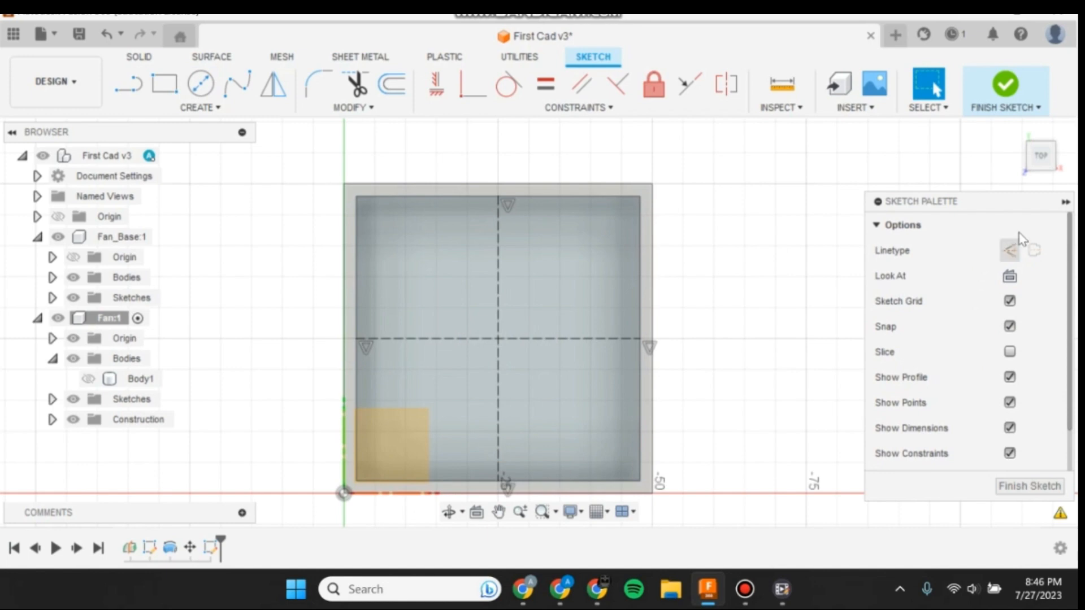
key(c)
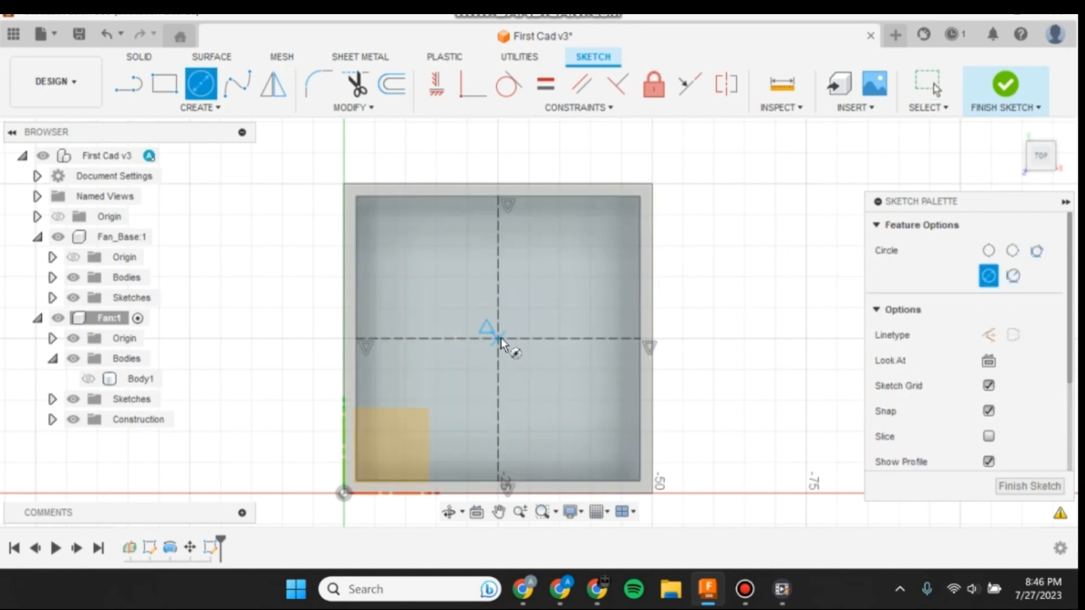
click(498, 338)
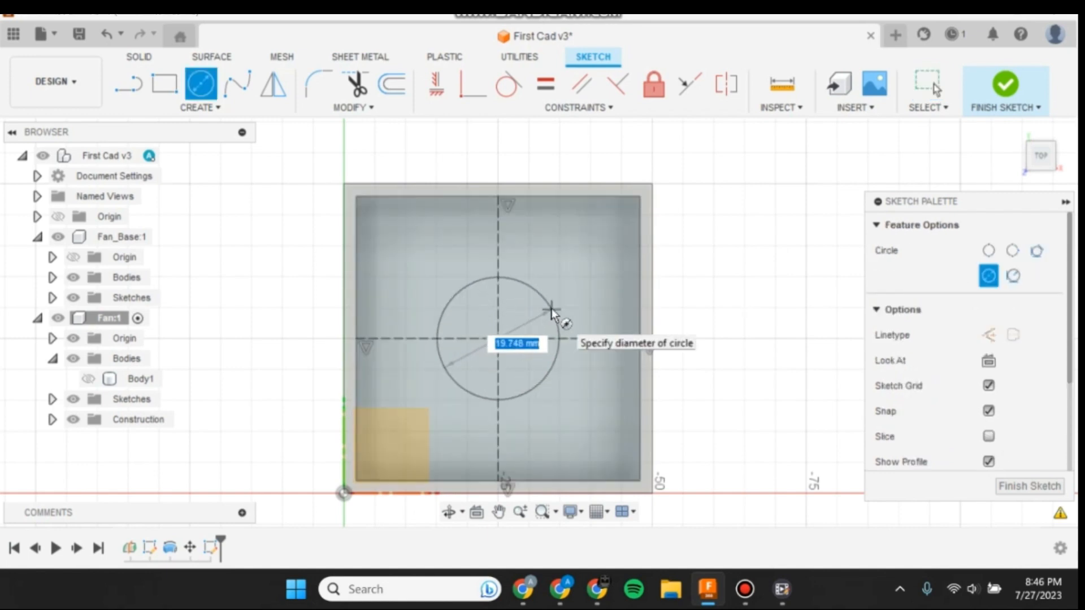
text(cen)
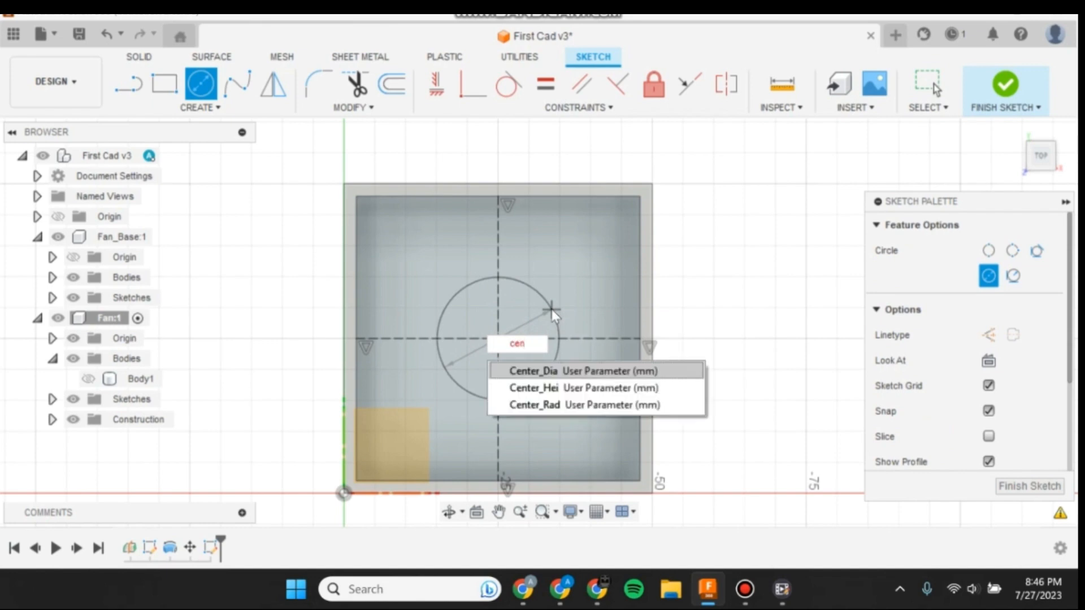
key(Return)
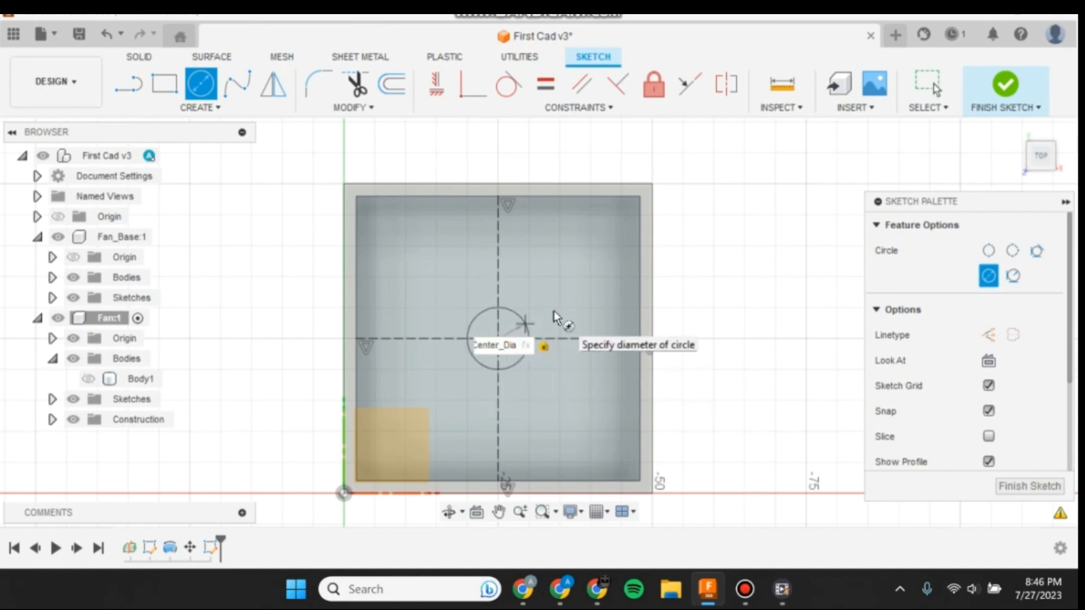
key(Return)
key(Escape)
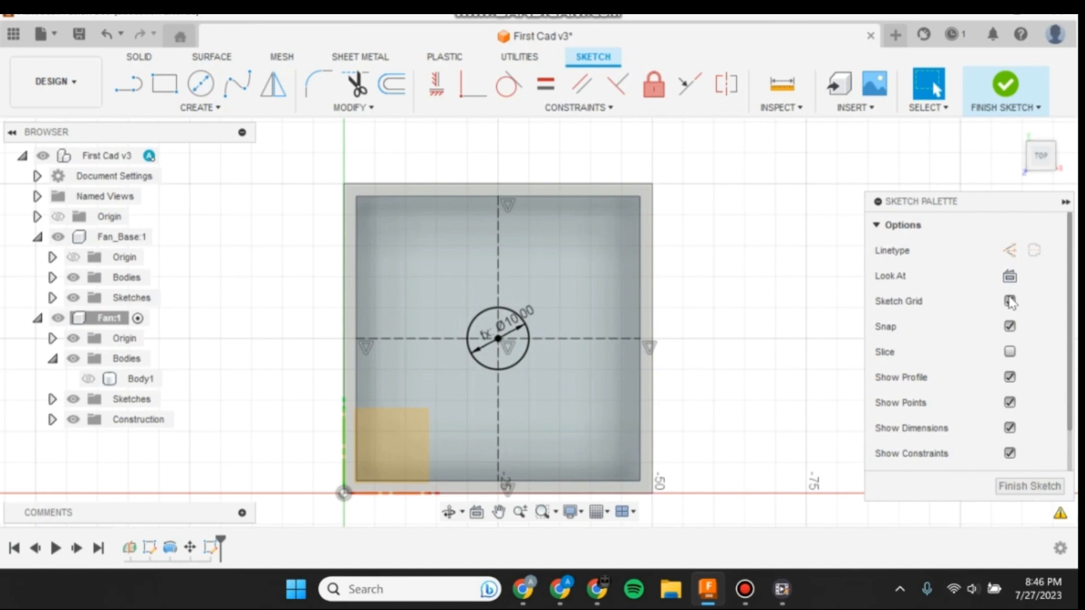
- Extrude the circle profile by the Center_Hei user parameter and join it to the dome body
click(508, 322)
click(722, 300)
key(q)
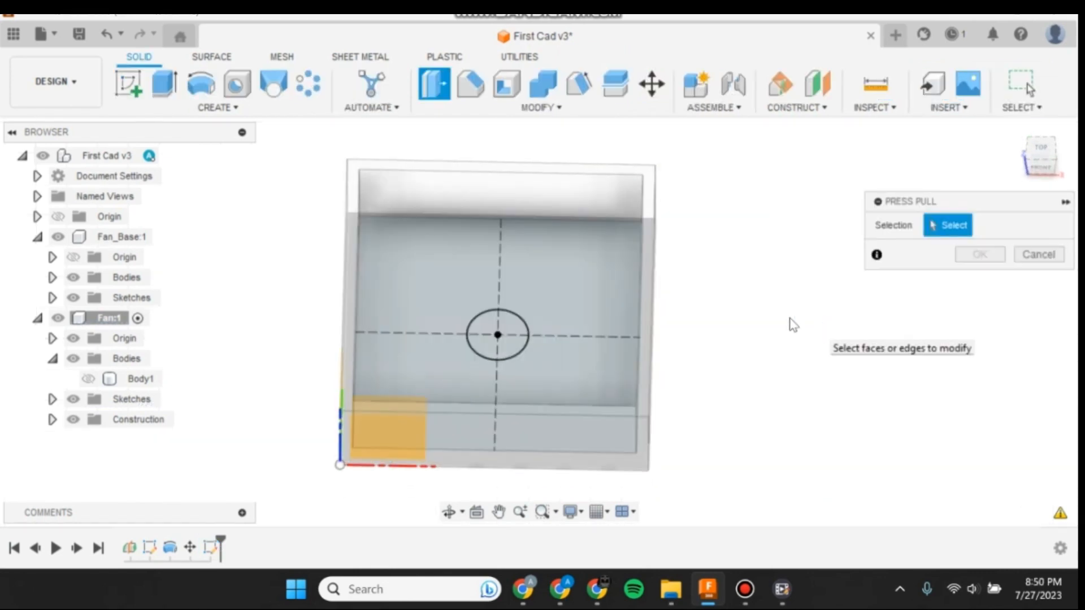
click(516, 335)
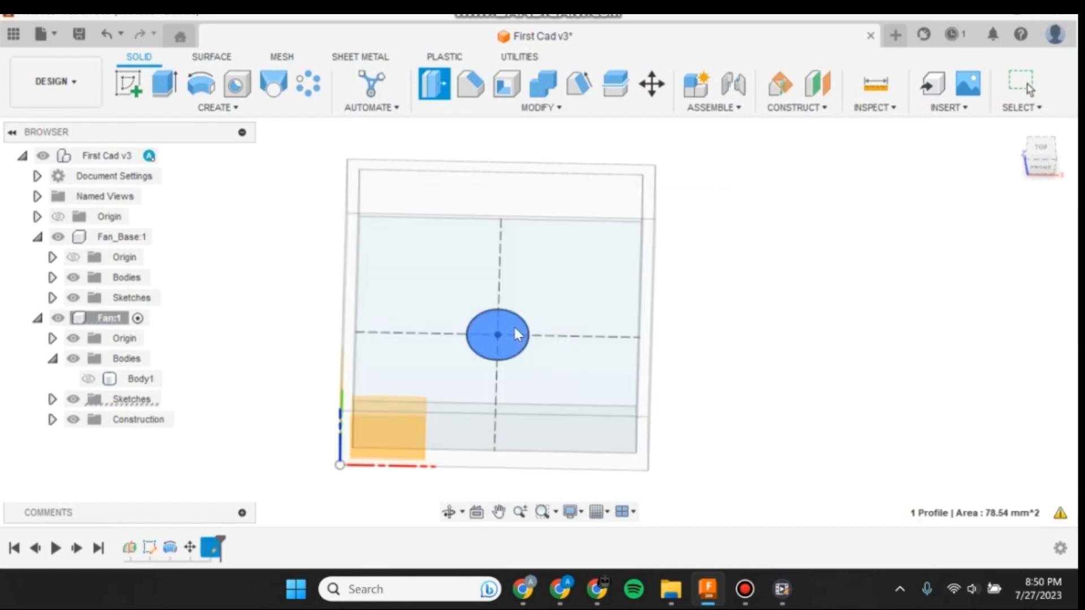
text(hei)
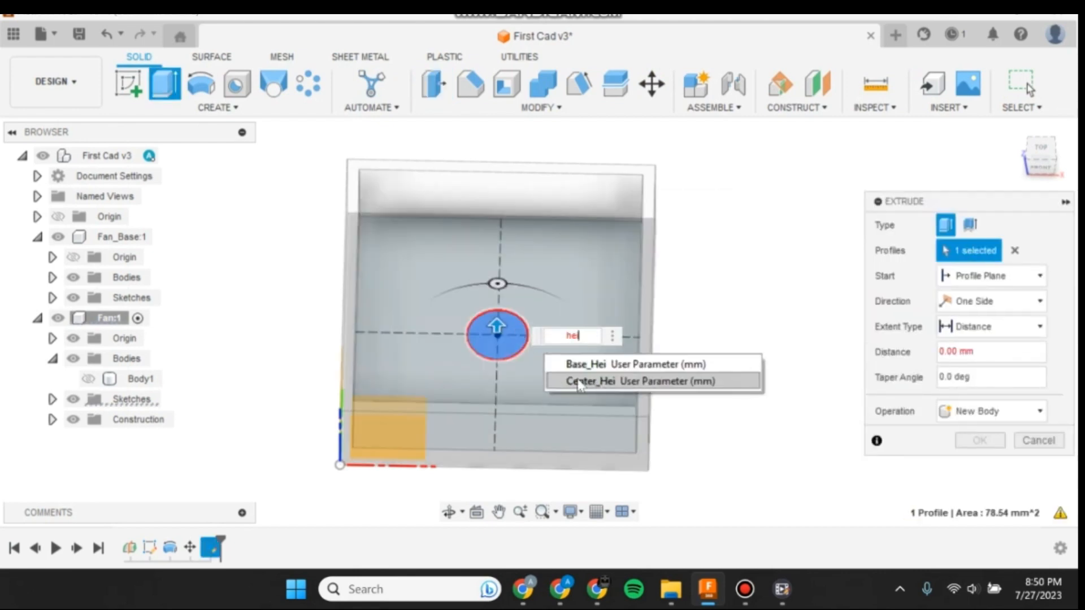
click(579, 382)
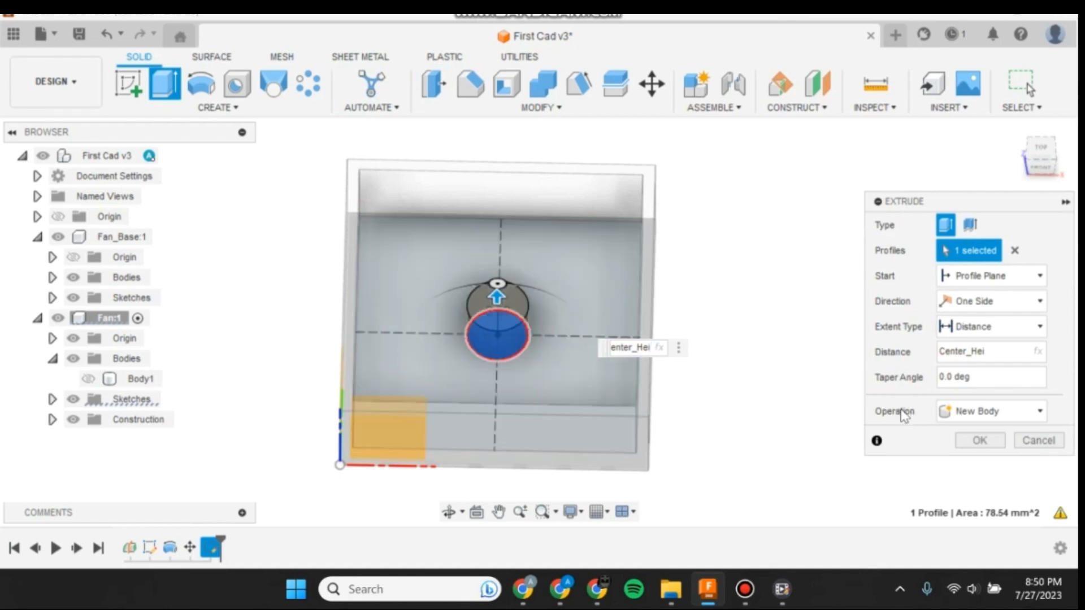
click(962, 413)
click(962, 431)
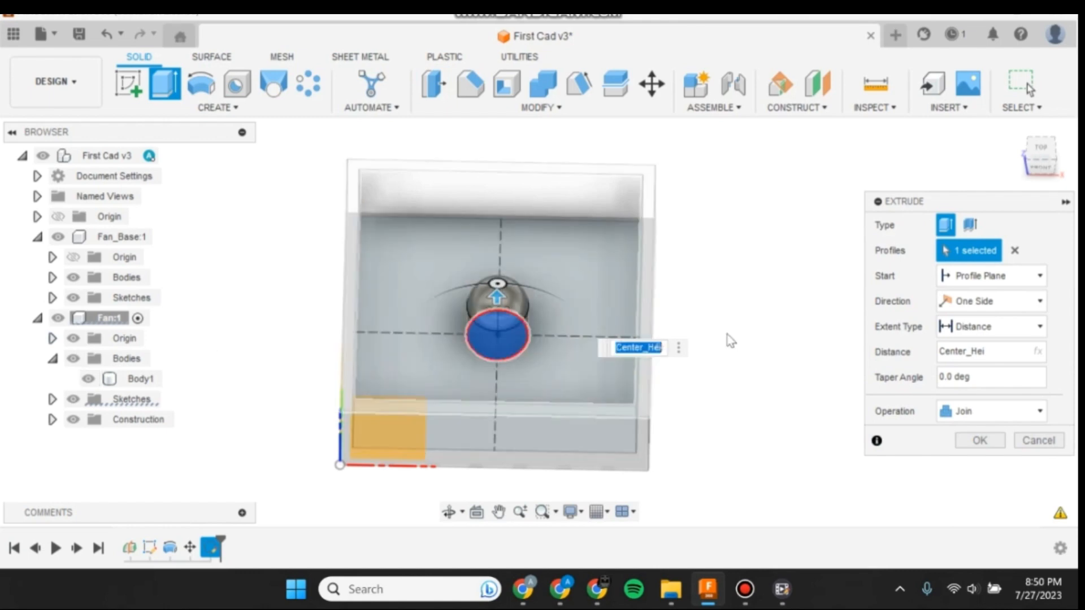
click(988, 446)
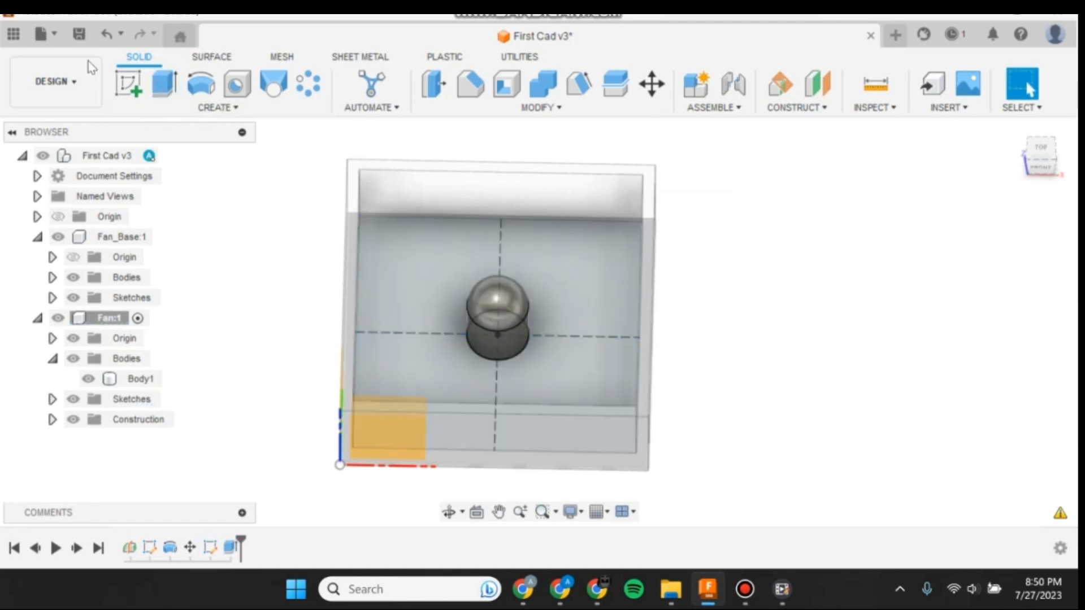
- Save the design and hide the Fan component's sketch containing the circle and construction lines
click(80, 34)
click(551, 336)
click(53, 400)
click(54, 399)
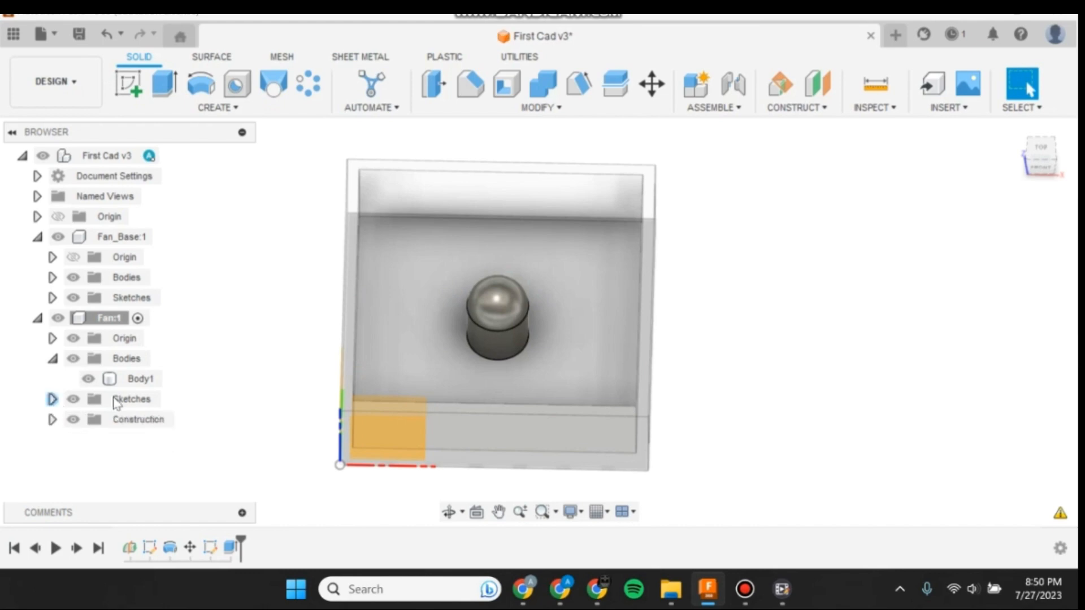